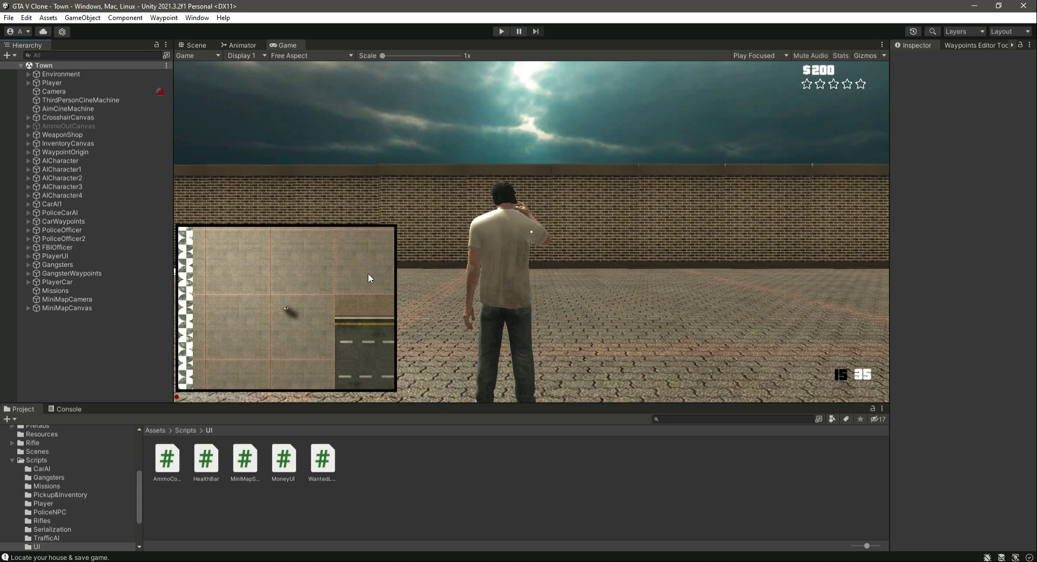
- Browse the Hierarchy's create options, dismiss them, and bring up the Window menu
right_click(99, 334)
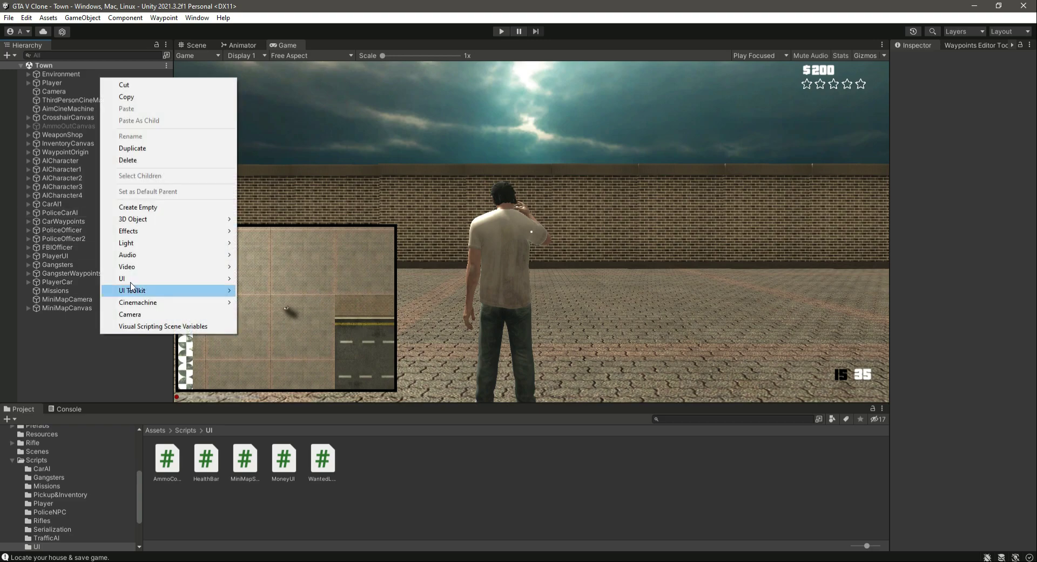
mouse_move(123, 219)
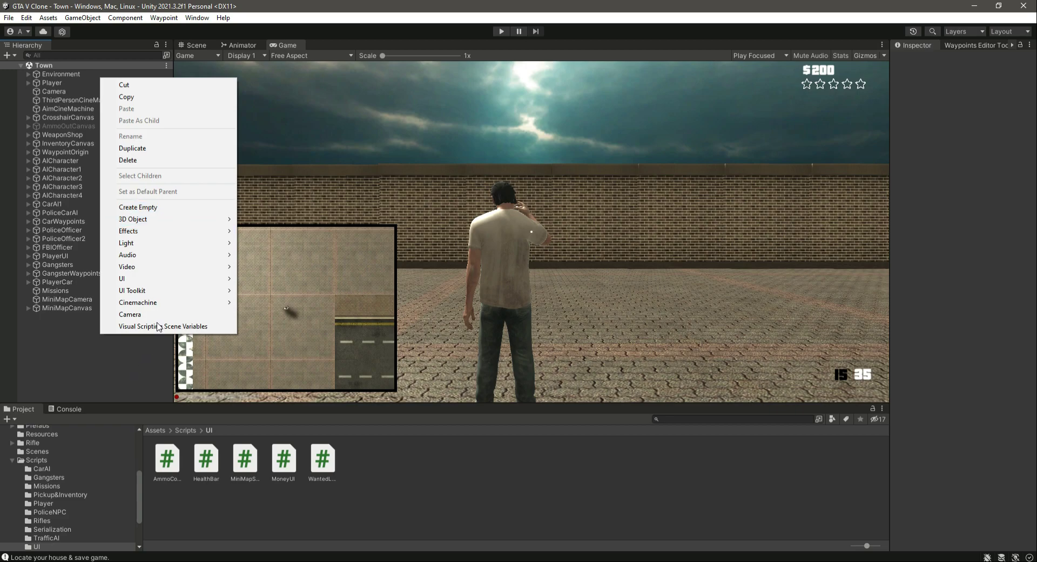
mouse_move(164, 224)
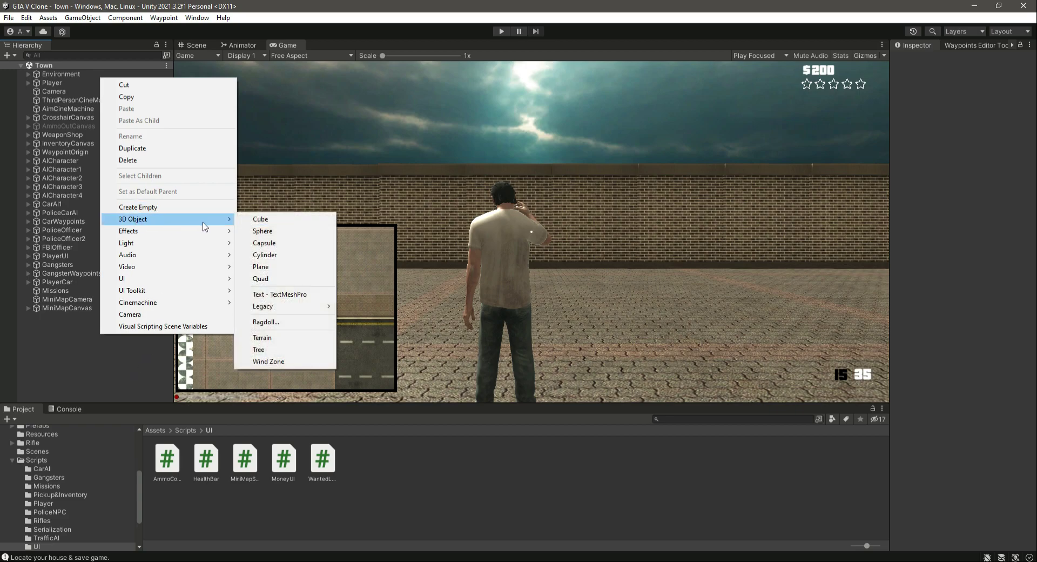
click(130, 371)
click(198, 18)
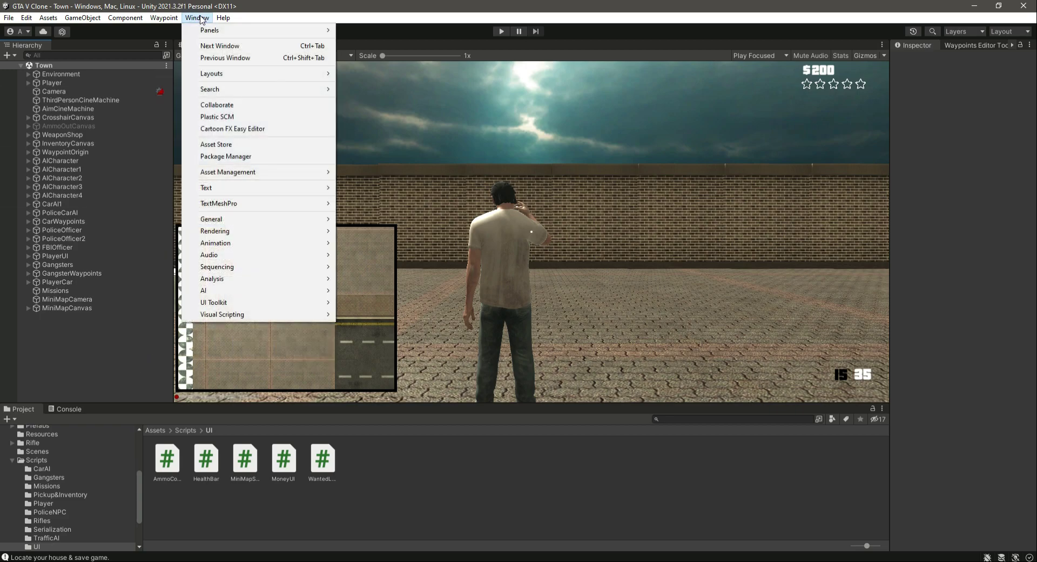
- In the Package Manager, browse the Unity Registry and expand the 2D feature set's packages
click(274, 157)
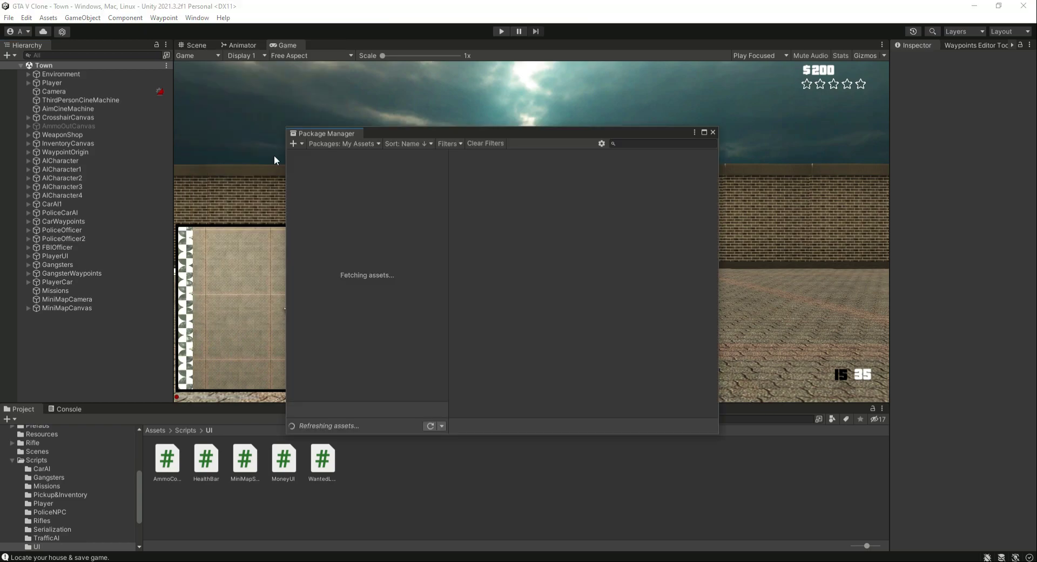
click(354, 142)
click(354, 155)
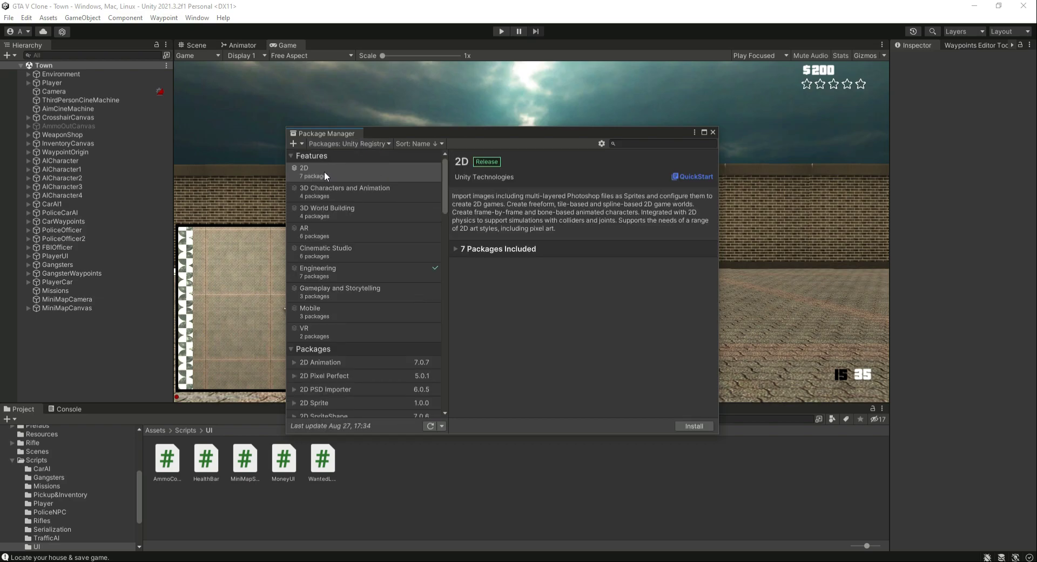
click(325, 175)
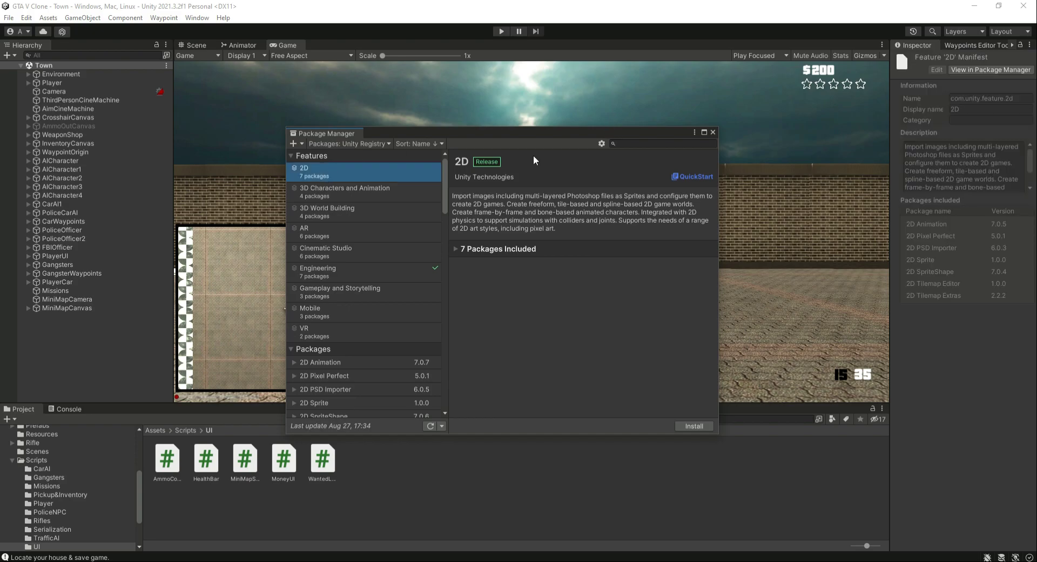
click(454, 247)
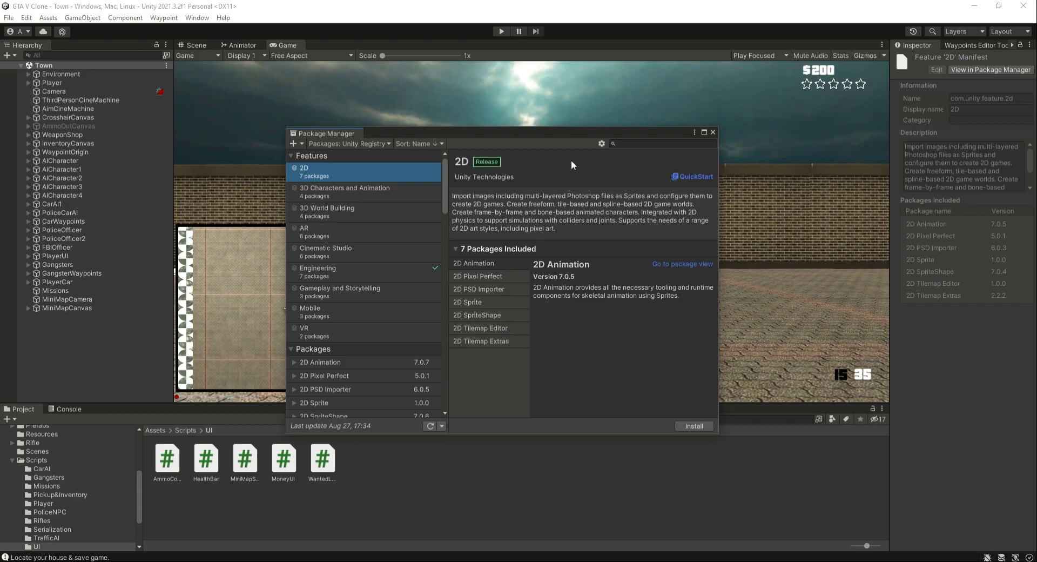
- Search for '2D', review the 2D Sprite package, return to the 2D feature, and close the Package Manager
click(633, 143)
text(2D)
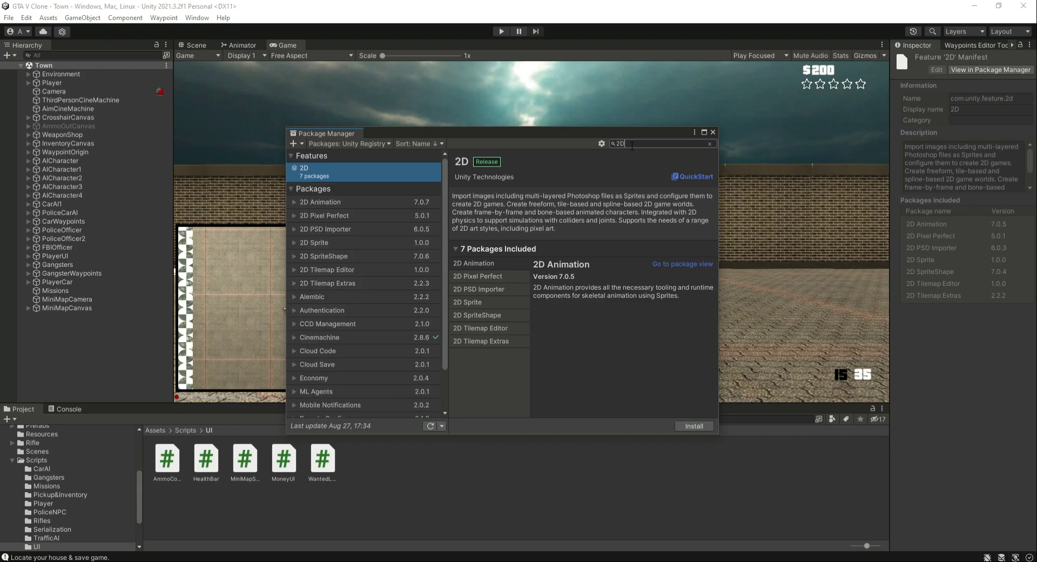
click(334, 173)
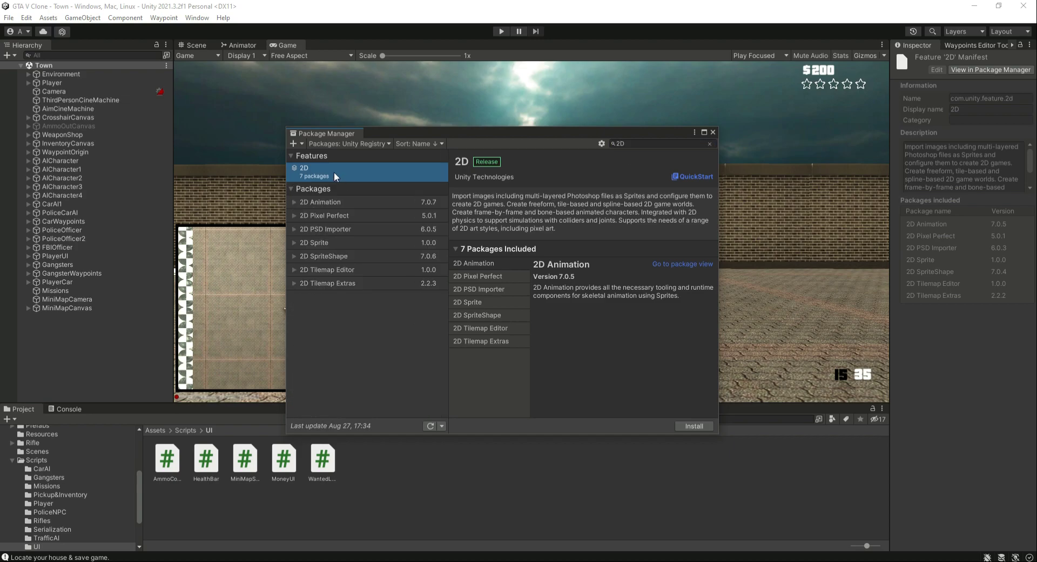
click(331, 244)
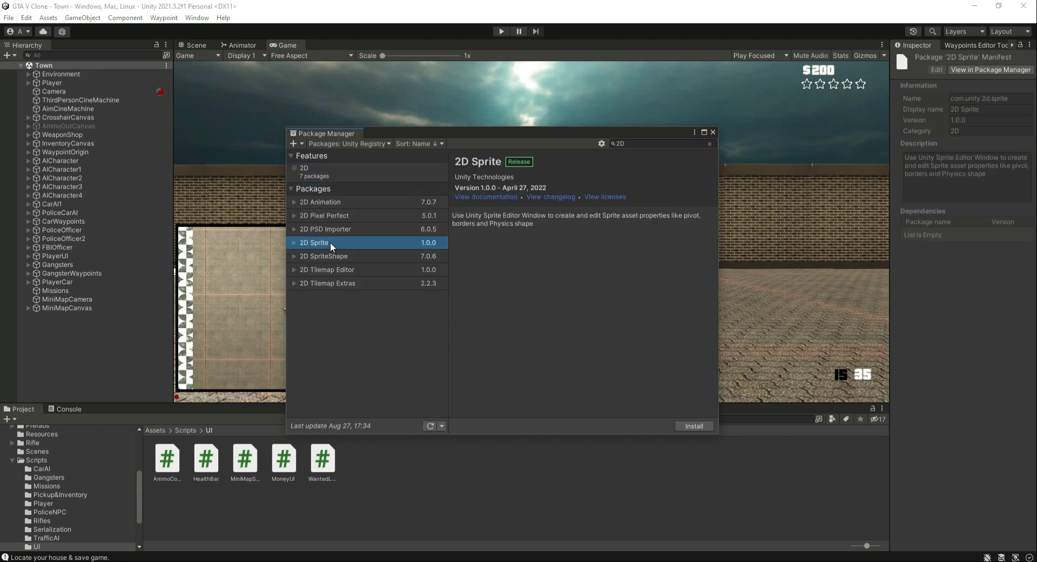
click(342, 172)
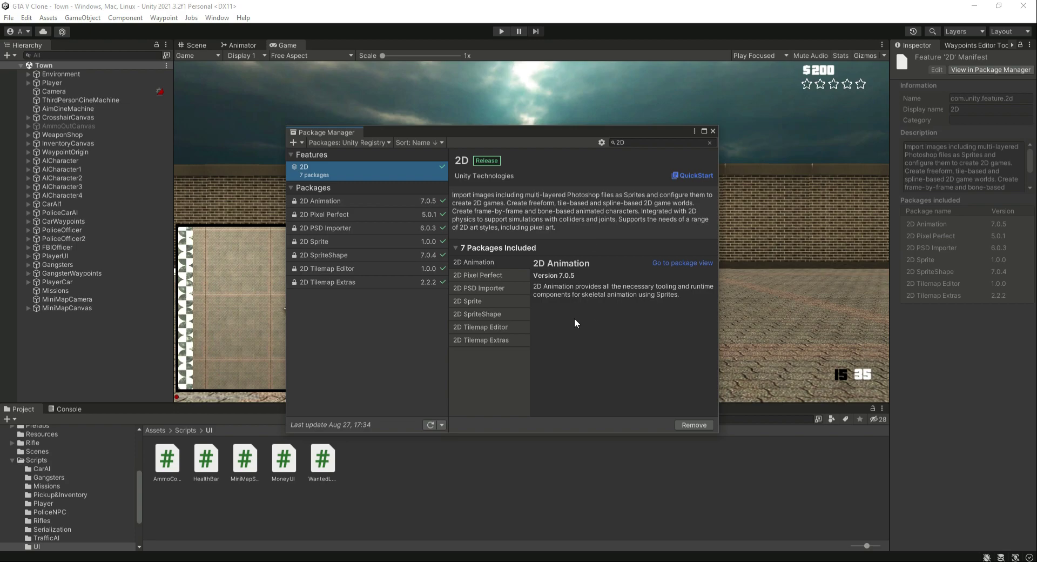
click(711, 131)
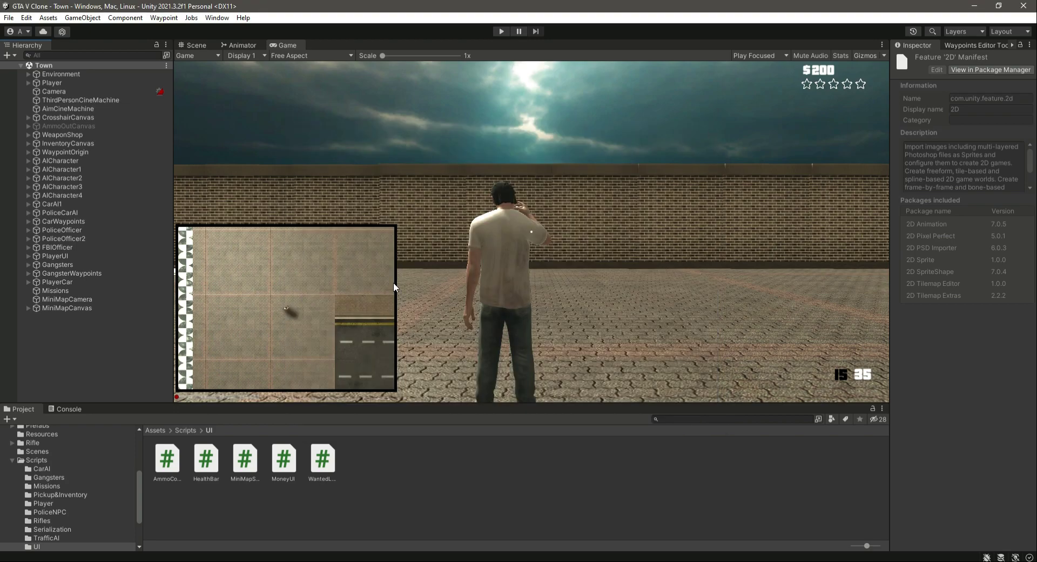
right_click(70, 343)
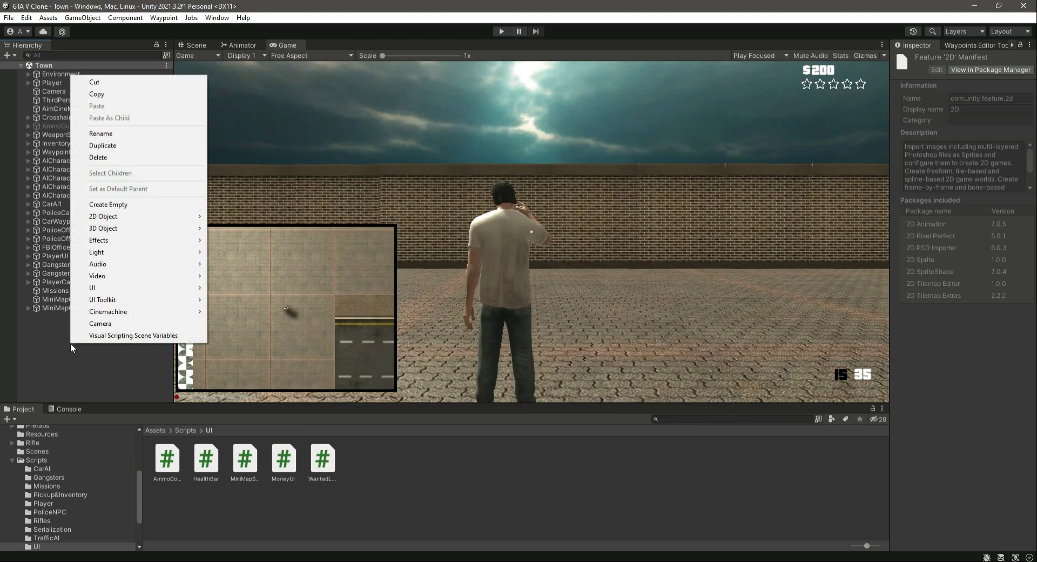
mouse_move(93, 221)
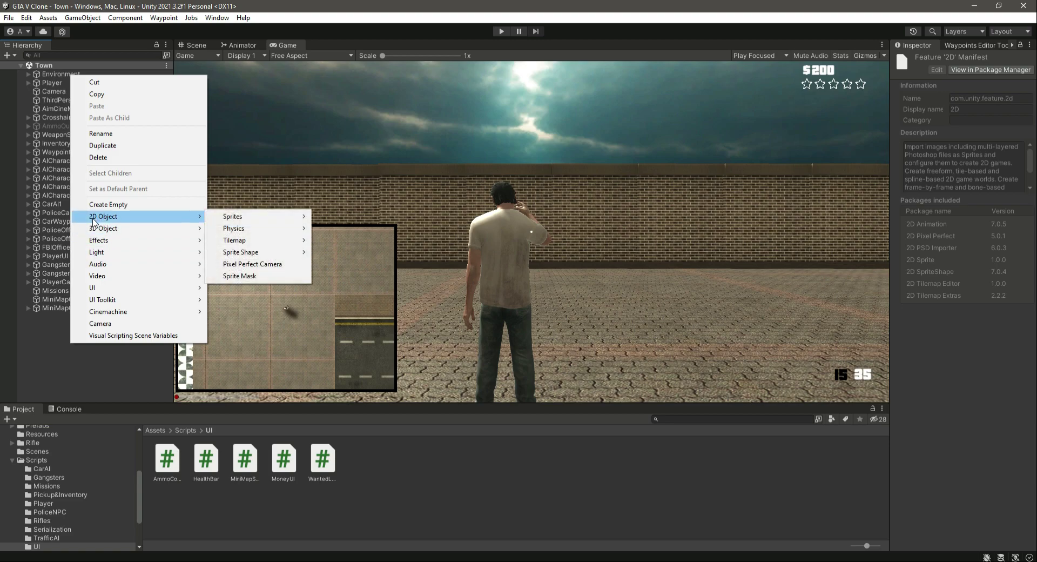
mouse_move(250, 219)
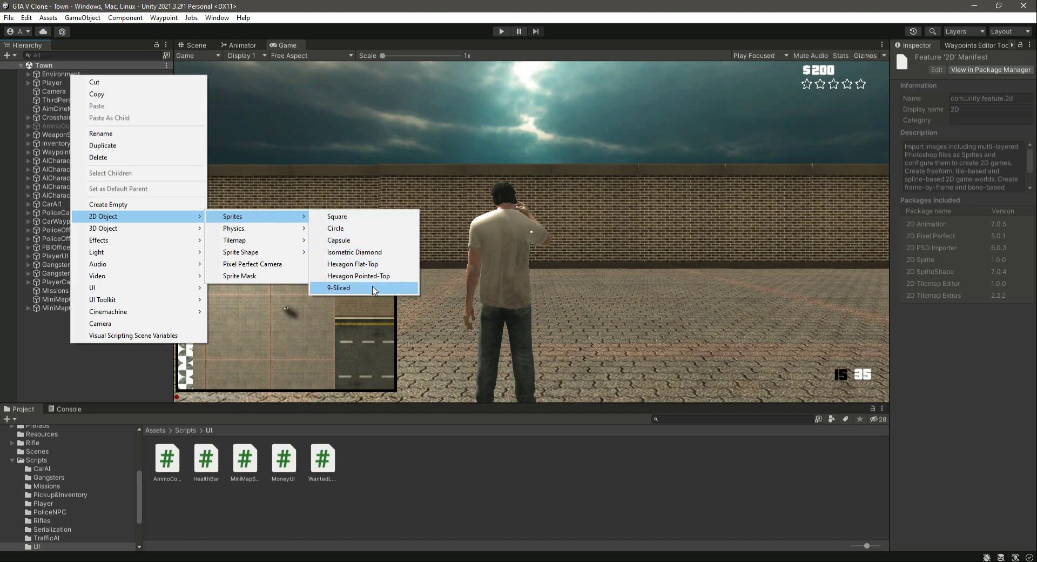
click(362, 465)
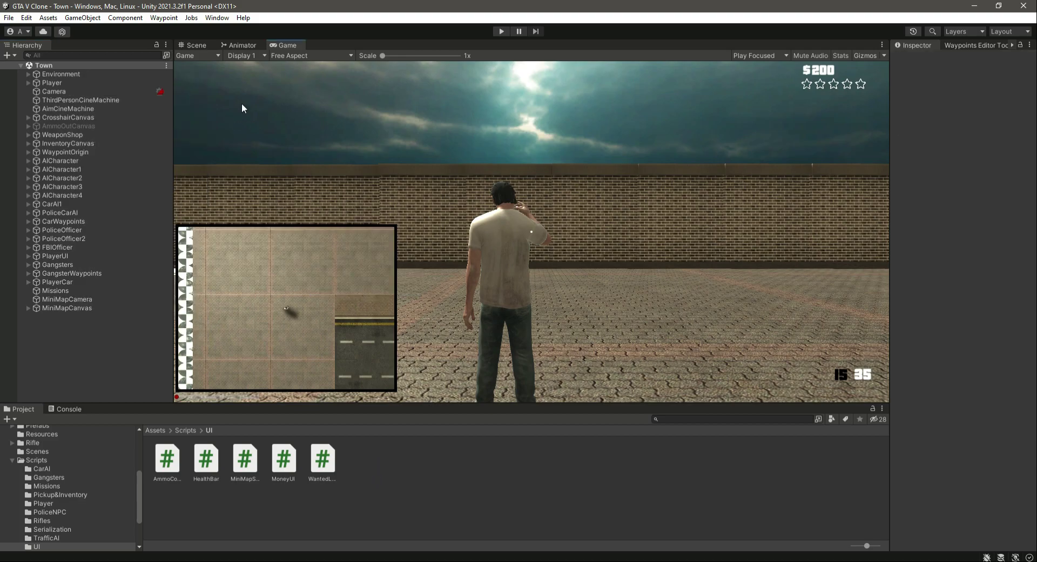
click(194, 45)
- Select Player and fly the Scene camera to look down over it
click(85, 82)
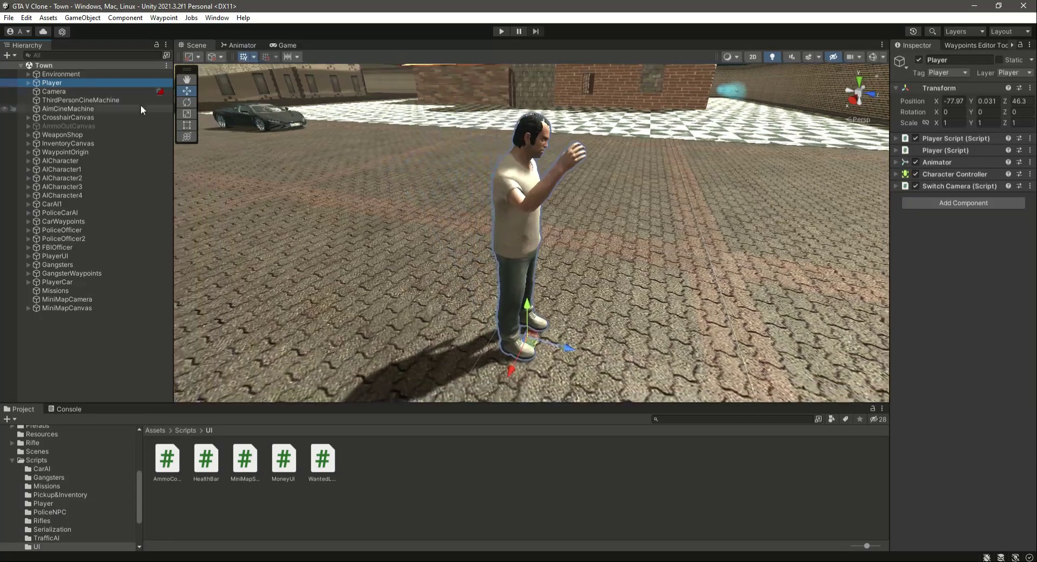
right_drag(676, 310, 765, 350)
key(s)
key(w)
right_drag(476, 297, 558, 303)
key(s)
scroll(620, 242, down, 3)
right_drag(620, 242, 613, 311)
scroll(573, 323, down, 3)
scroll(573, 323, down, 3)
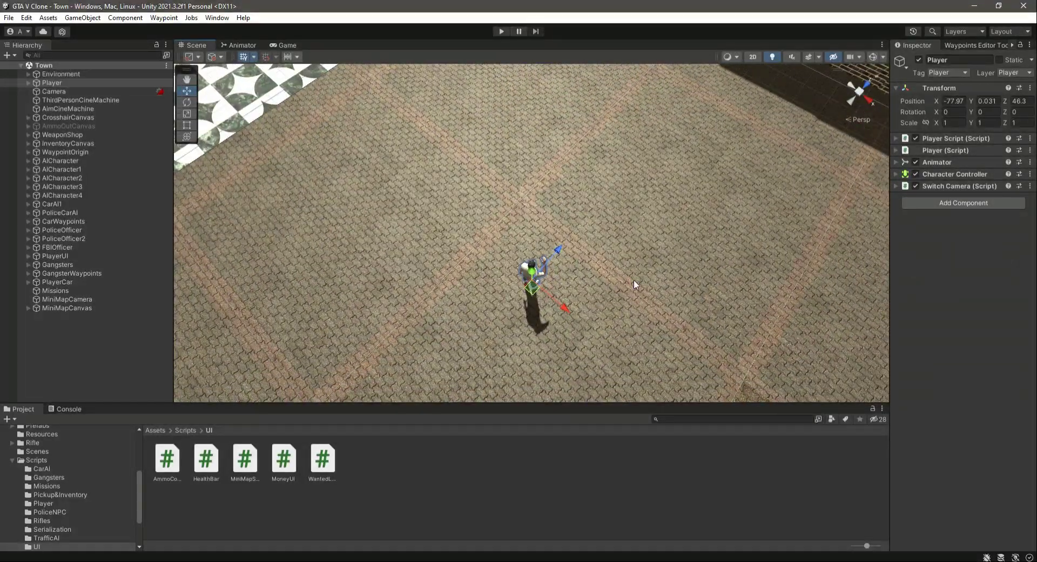
- Expand Player and bring up its 2D Object > Sprites shape options
click(51, 82)
right_click(51, 82)
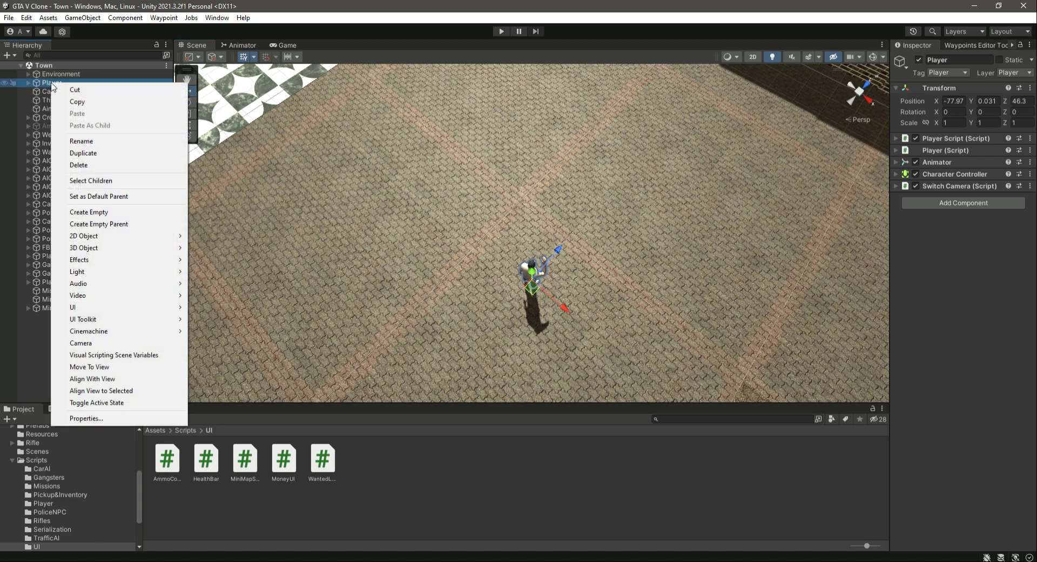
click(28, 83)
right_click(57, 82)
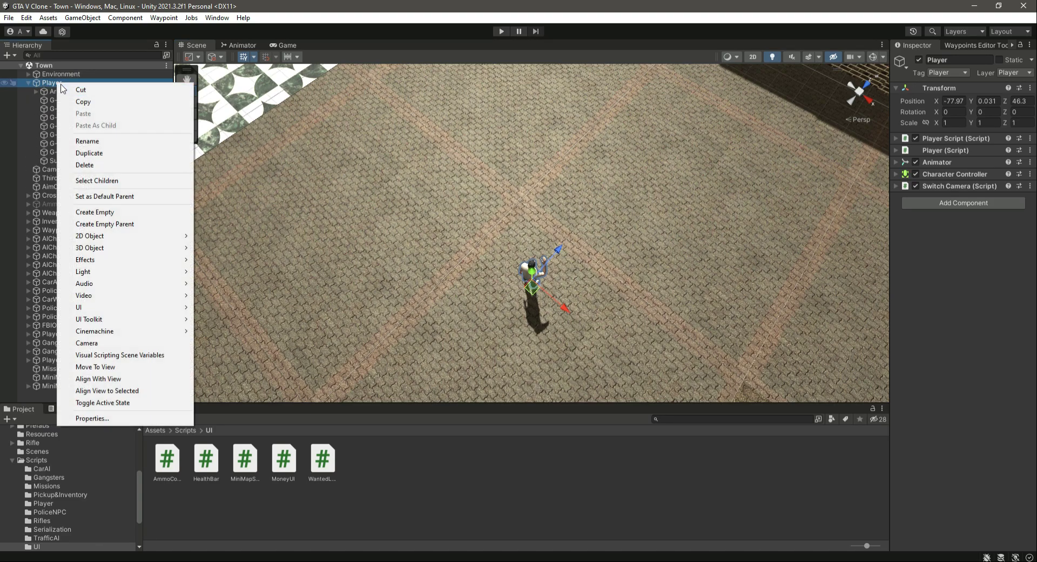
mouse_move(154, 237)
mouse_move(244, 242)
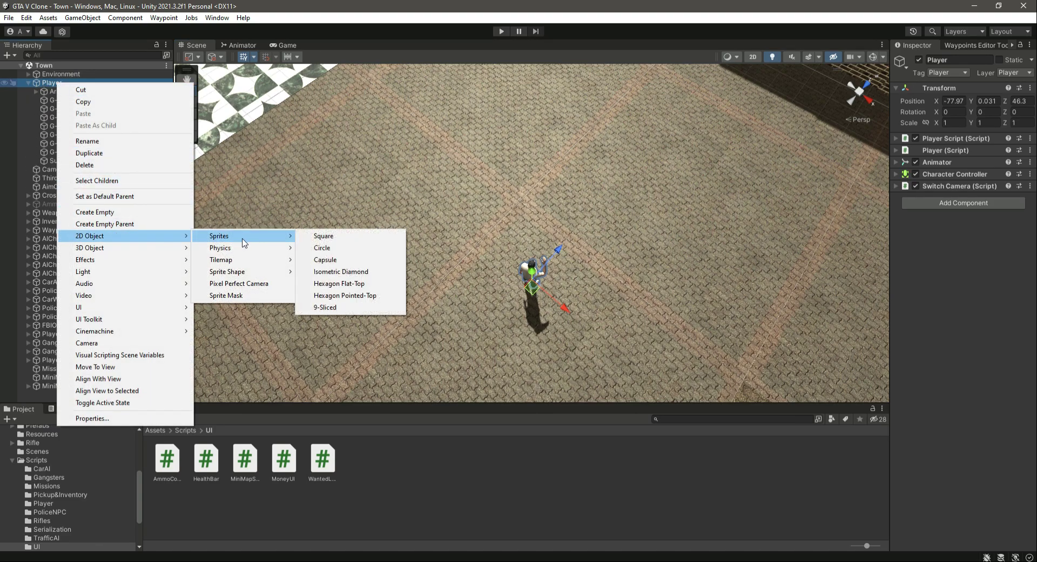
- Add a Square sprite as a child of Player
click(322, 237)
alt+drag(519, 257, 503, 189)
scroll(670, 257, up, 7)
scroll(503, 189, up, 5)
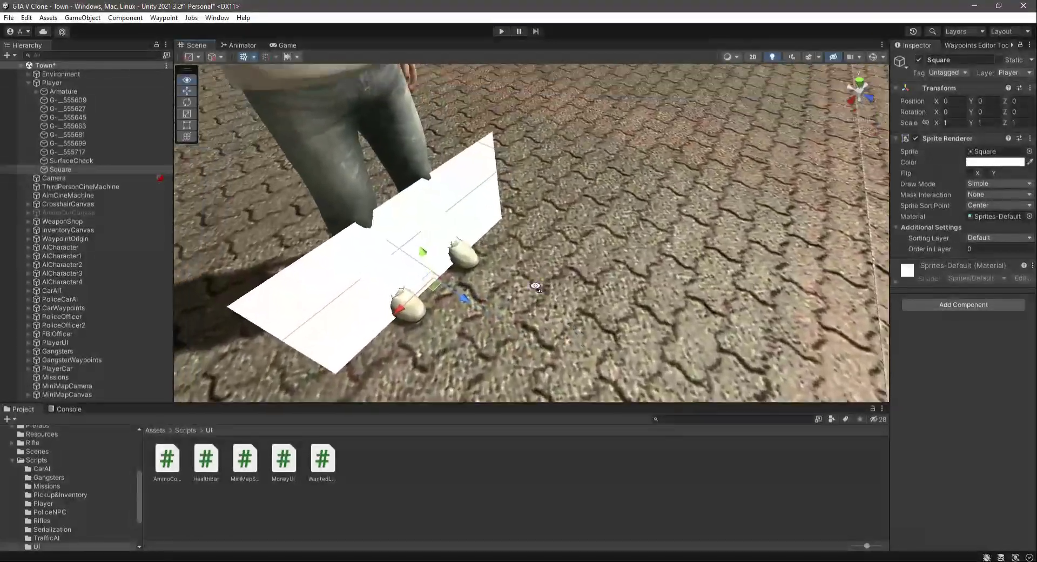
scroll(503, 189, down, 5)
- Raise the Square above the player character to Y 2.566
click(61, 168)
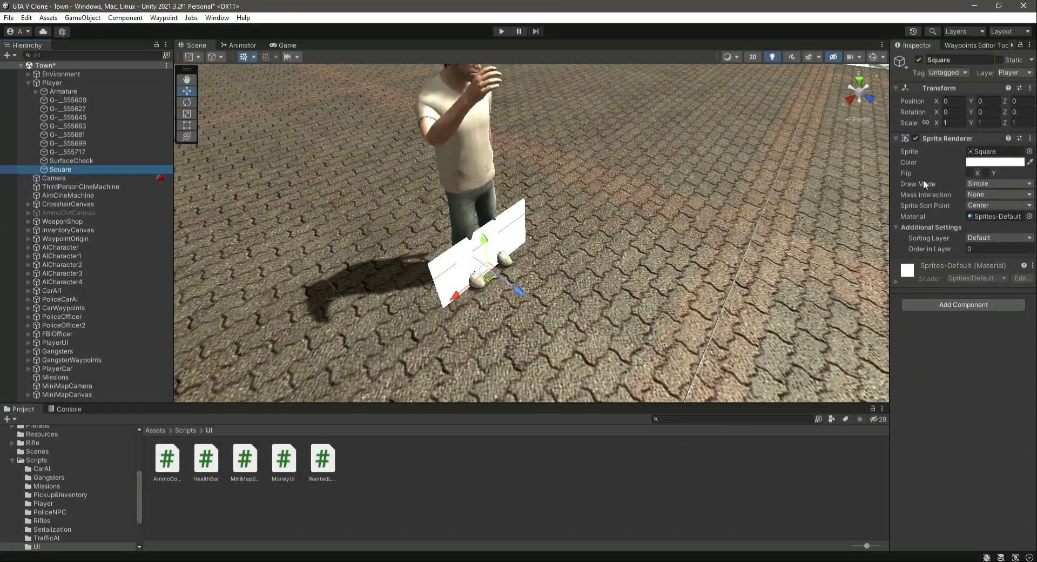
drag(489, 250, 491, 118)
right_drag(491, 284, 490, 208)
drag(492, 255, 494, 90)
right_drag(490, 202, 489, 156)
drag(485, 166, 488, 77)
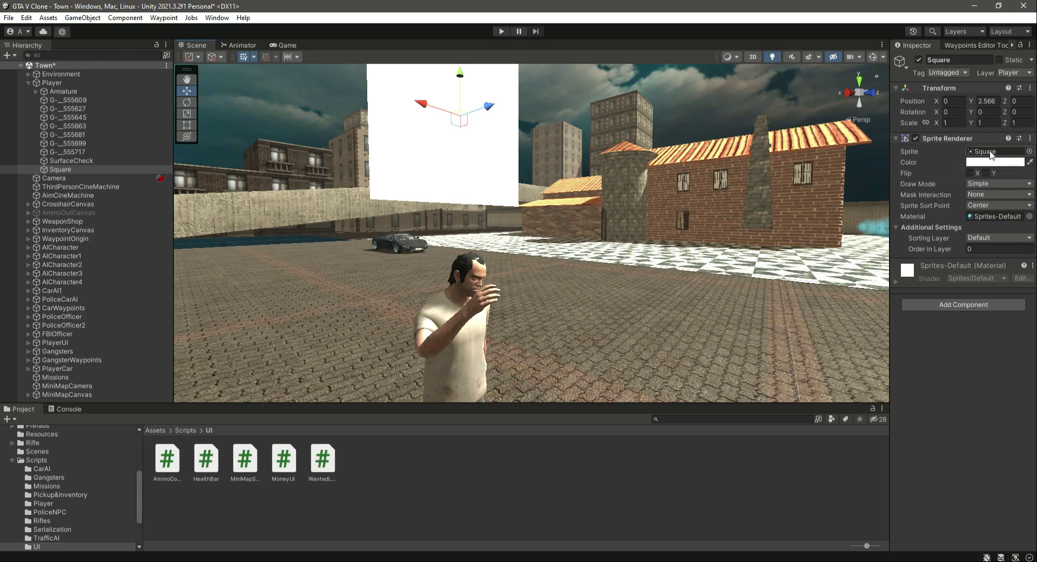
- Assign the right-arrow sprite from Assets/Sprites to the Square's Sprite Renderer
click(13, 461)
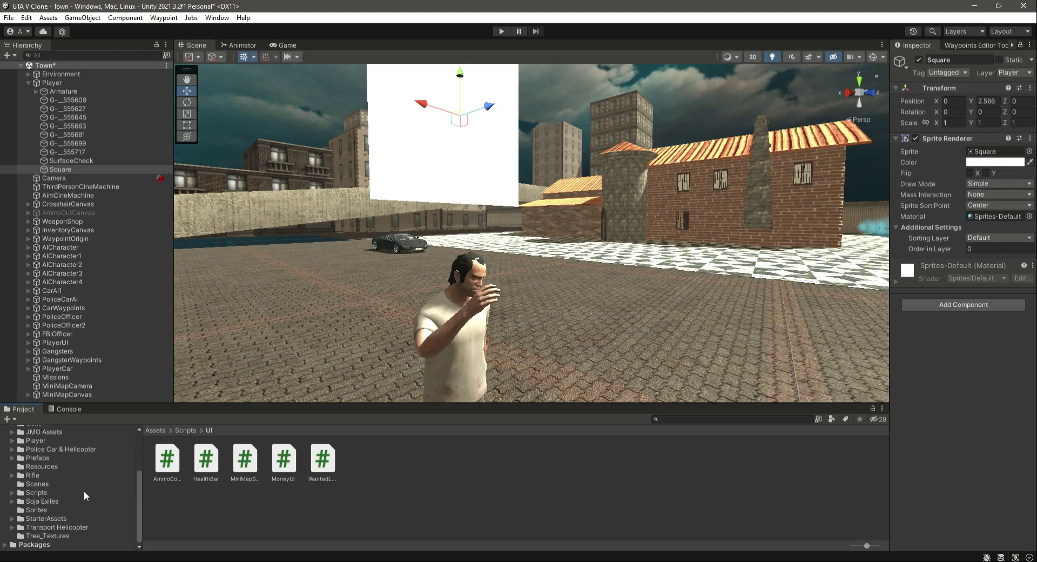
click(36, 510)
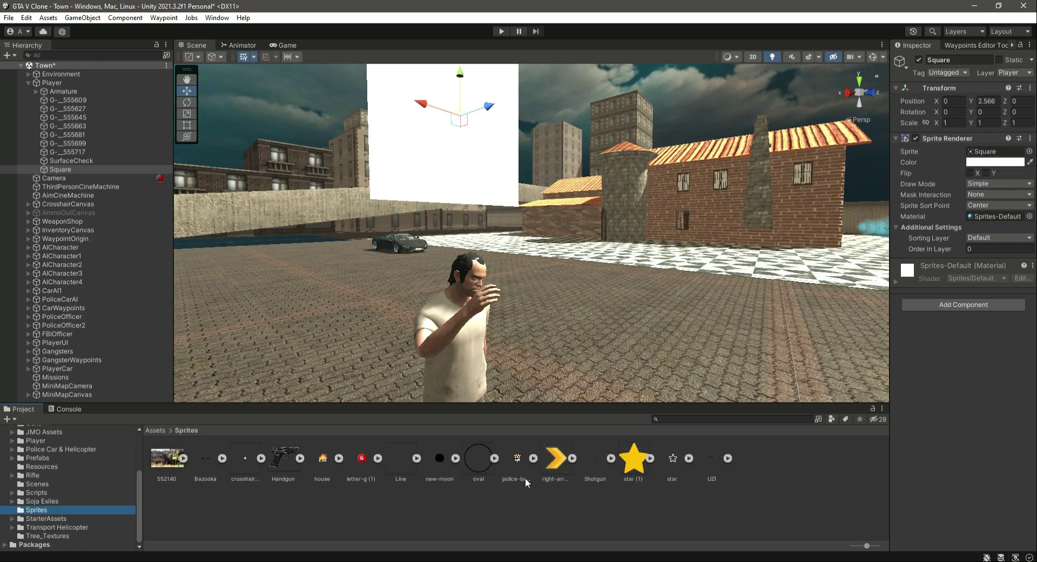
click(559, 460)
drag(572, 457, 999, 153)
alt+drag(486, 254, 468, 250)
scroll(558, 296, down, 10)
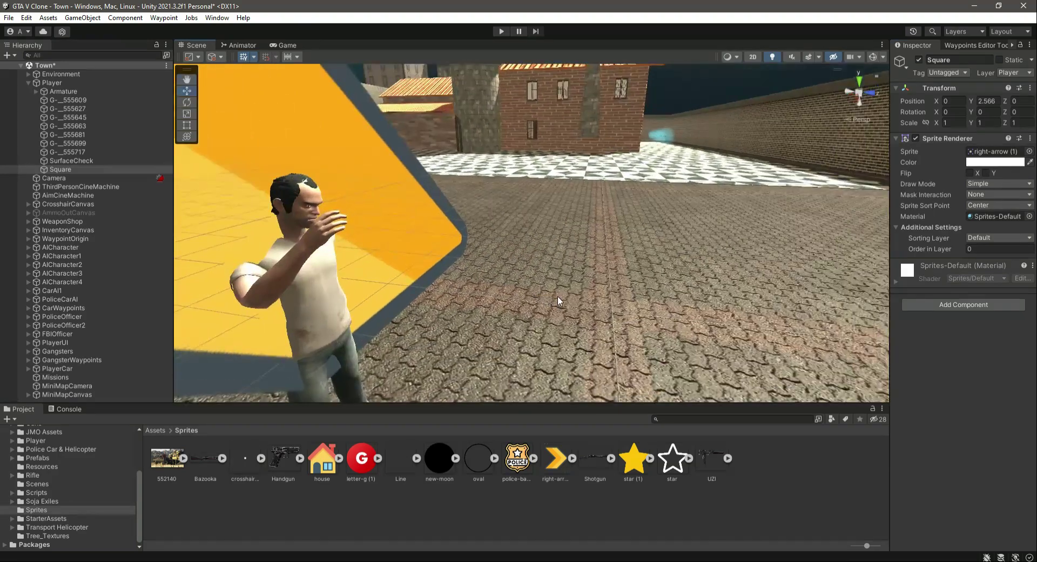
right_drag(559, 299, 463, 282)
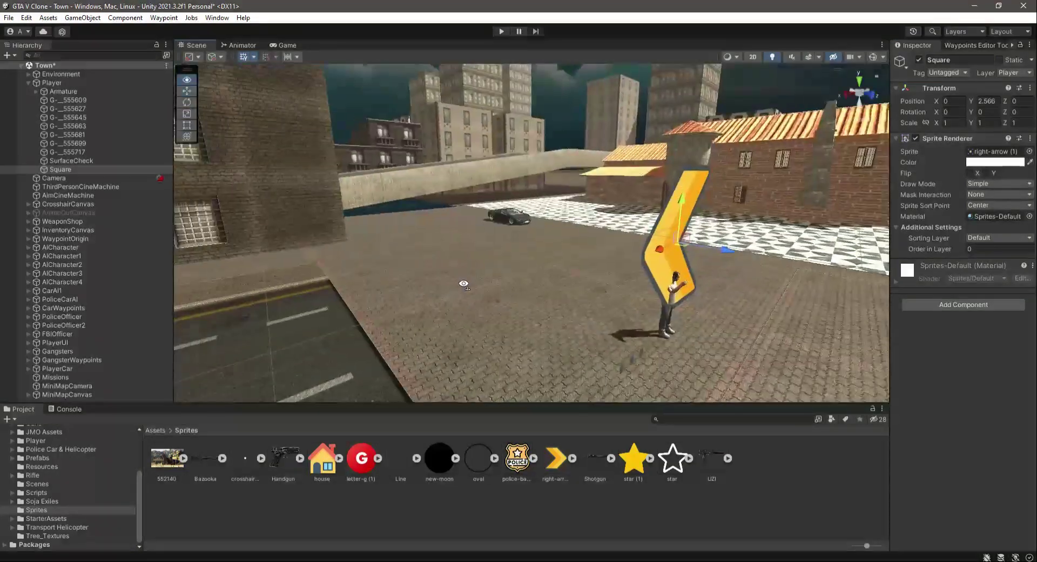
right_drag(634, 307, 596, 306)
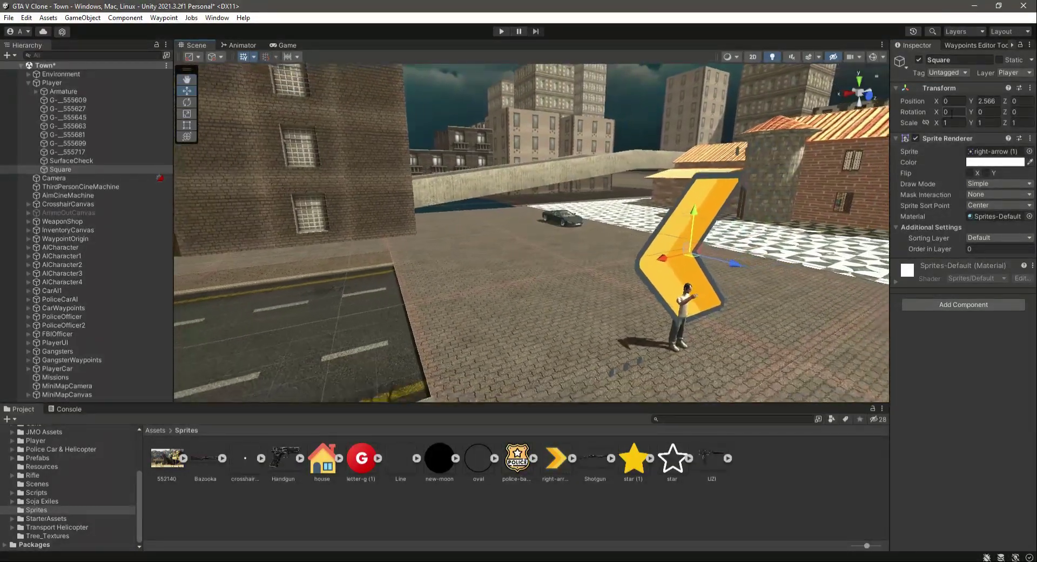
- Set the Square's X rotation to -90 and play the game to check the minimap
click(954, 112)
text(-90)
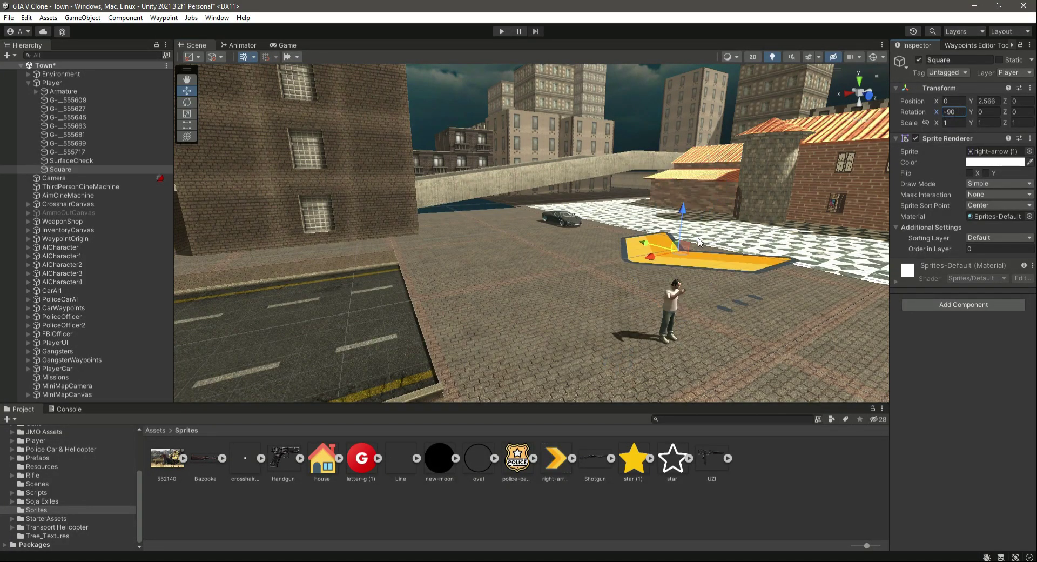
key(ctrl+p)
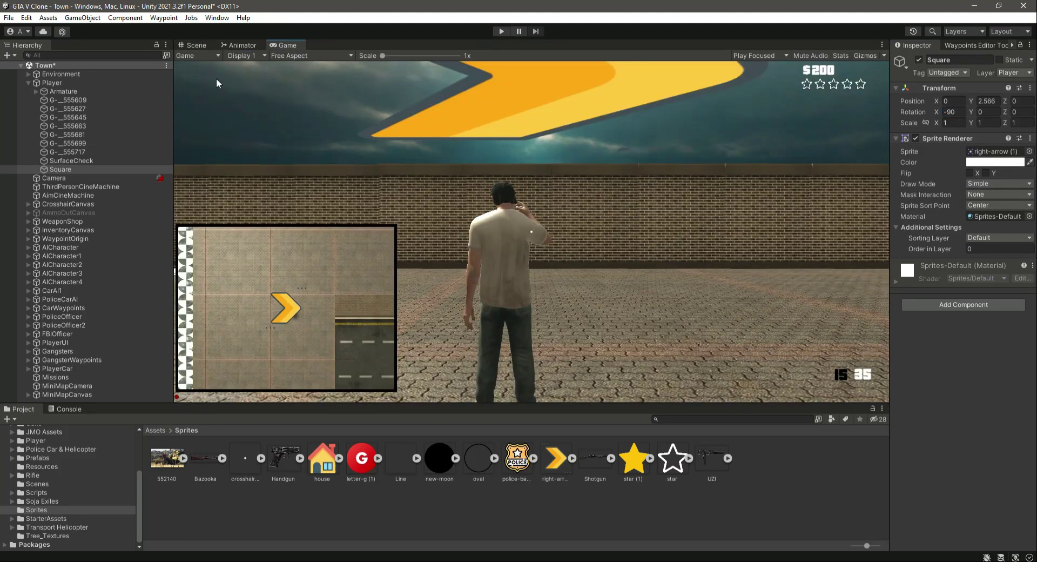
- Set the arrow's Z rotation to -90 so it points forward, verifying it in the Game view
click(193, 45)
click(187, 102)
drag(658, 263, 814, 264)
key(ctrl+z)
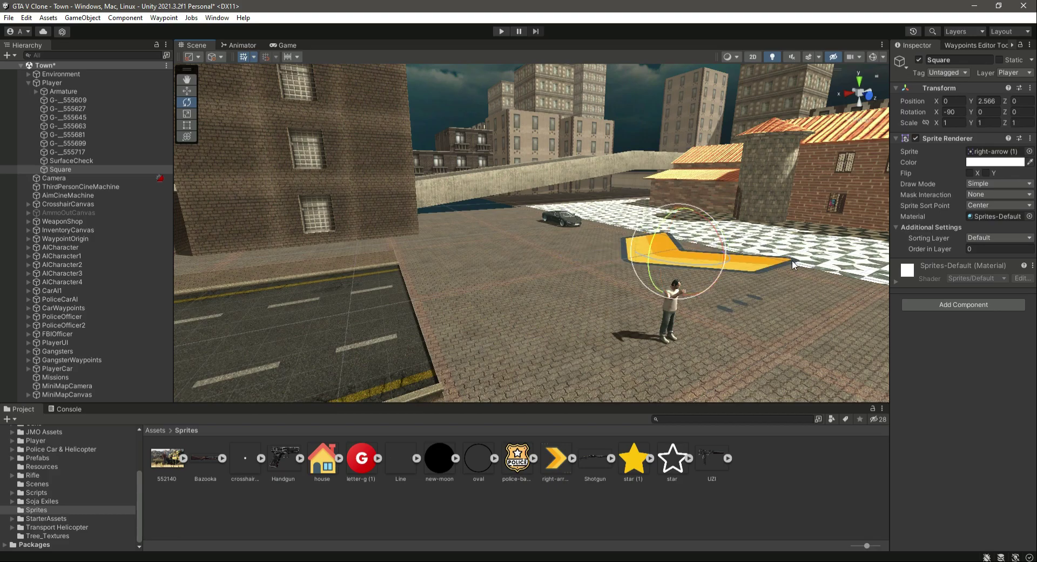
click(1024, 111)
text(-90)
right_drag(667, 221, 639, 278)
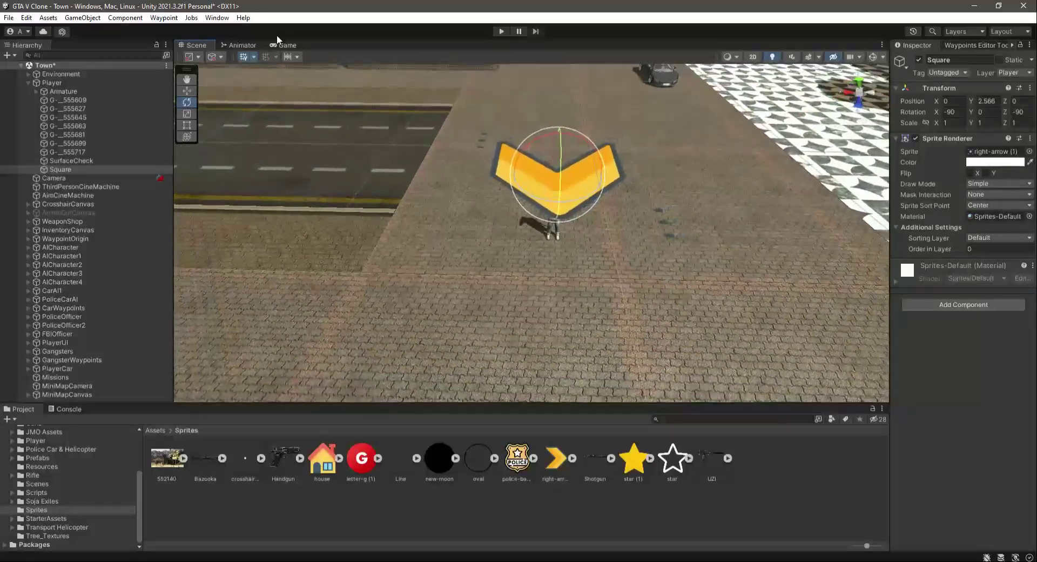
click(283, 45)
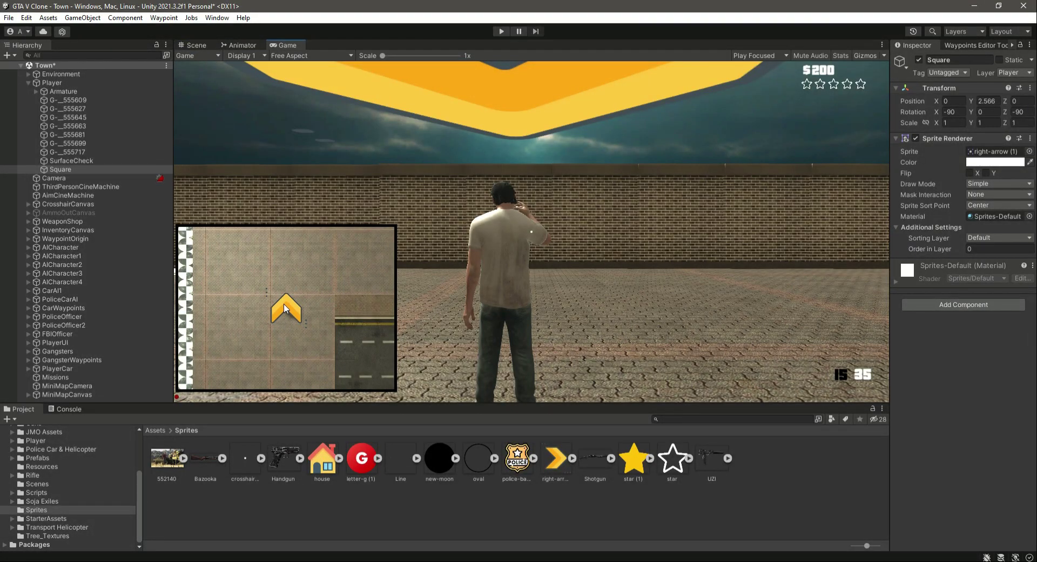
click(196, 45)
right_drag(468, 204, 331, 169)
- Nudge the arrow sprite to Z -0.12 and save the Town scene
key(f)
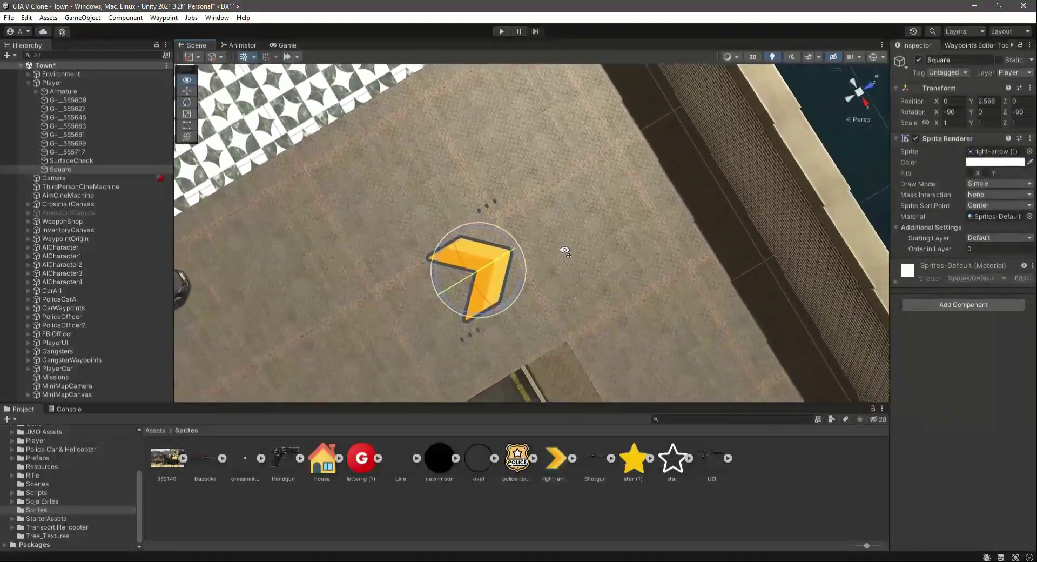
click(187, 91)
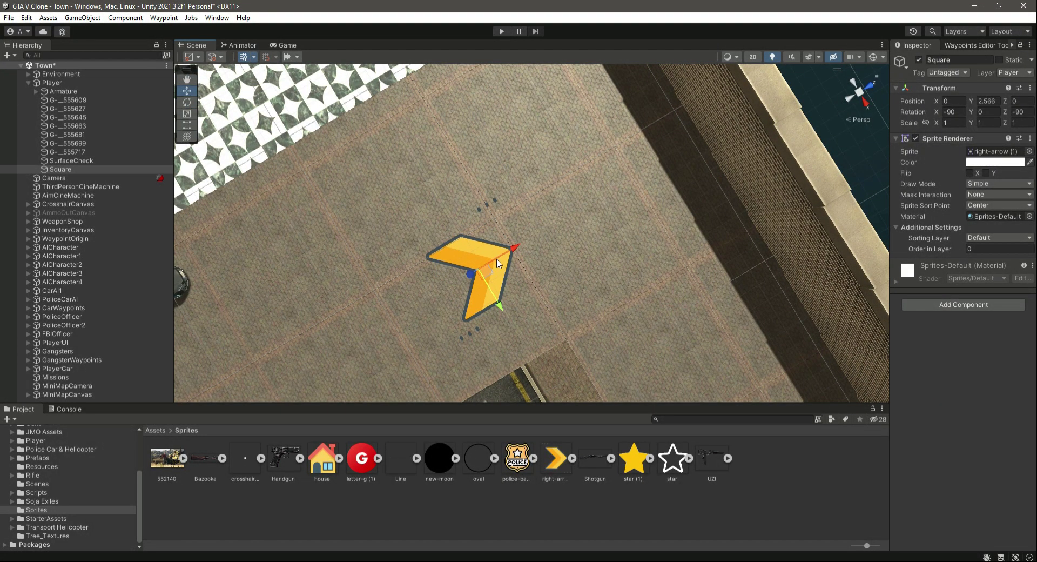
drag(515, 252, 511, 256)
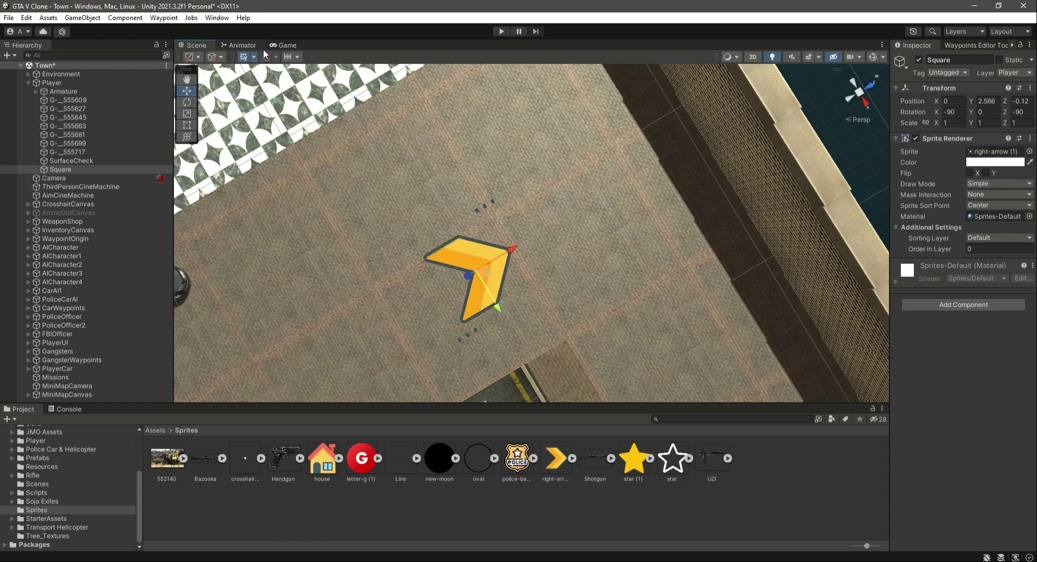
key(ctrl+s)
- Check the minimap arrow in a maximized Game view, then restore the normal layout
click(277, 44)
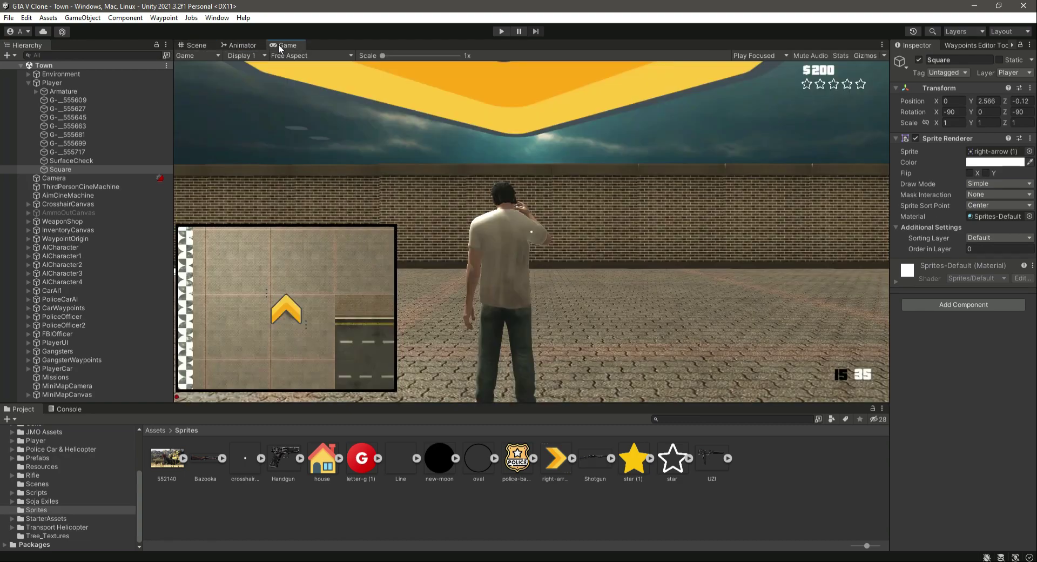
click(882, 45)
click(909, 85)
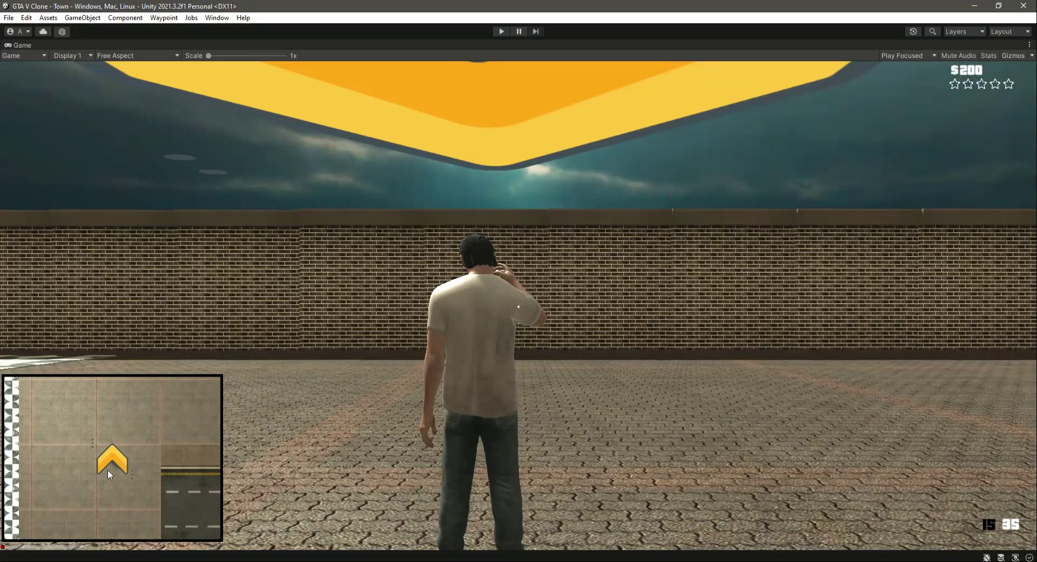
click(1030, 45)
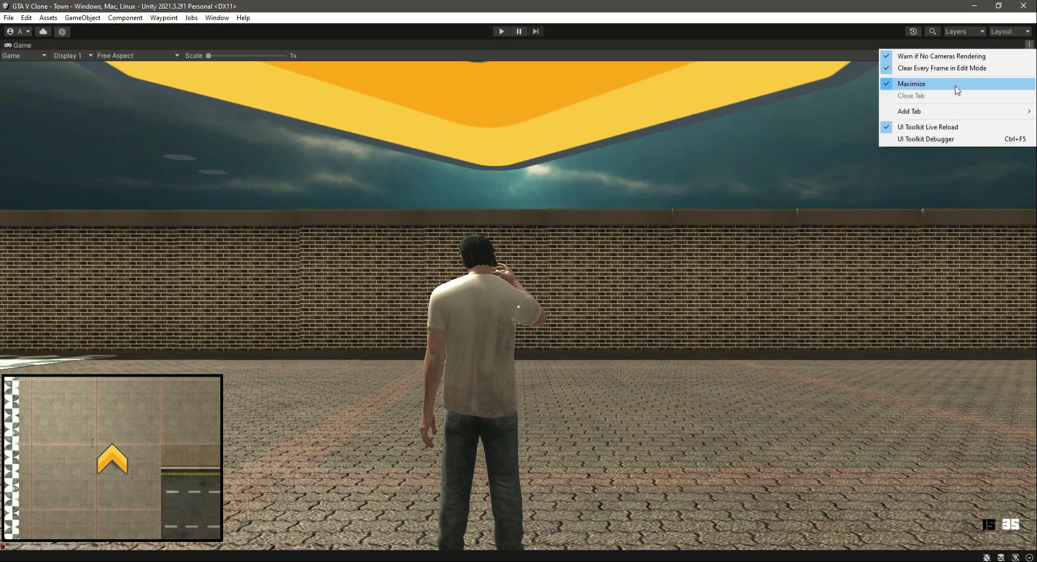
click(891, 87)
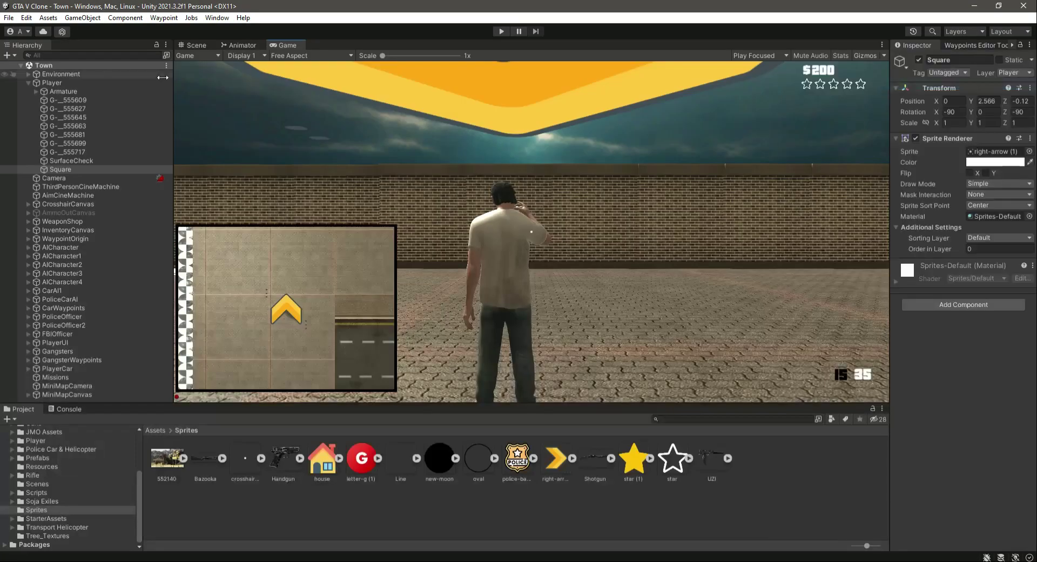
click(28, 82)
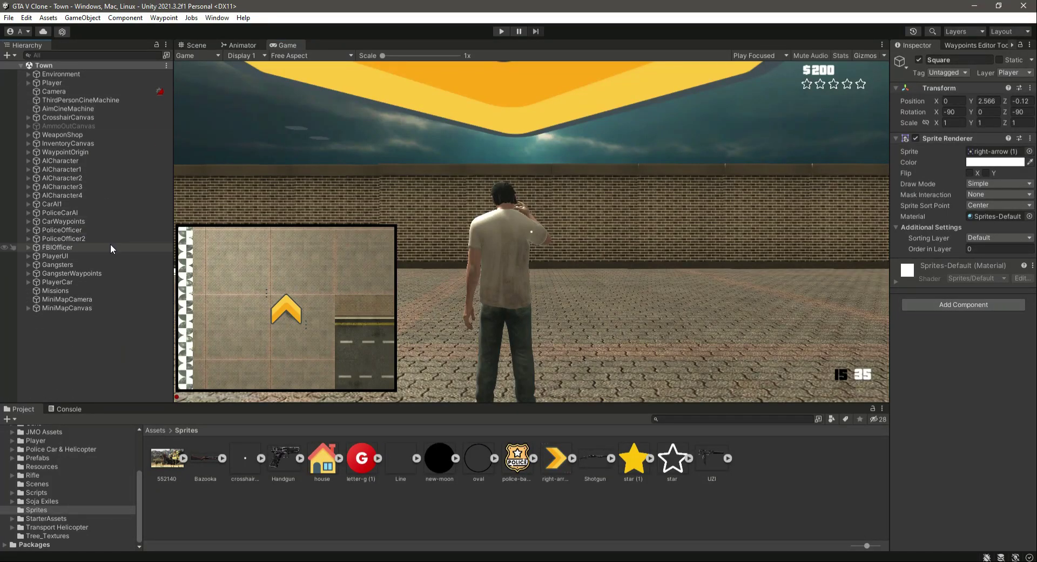
- Change the MiniMapCamera's Size from 10 to 15 and save the Town scene
click(78, 301)
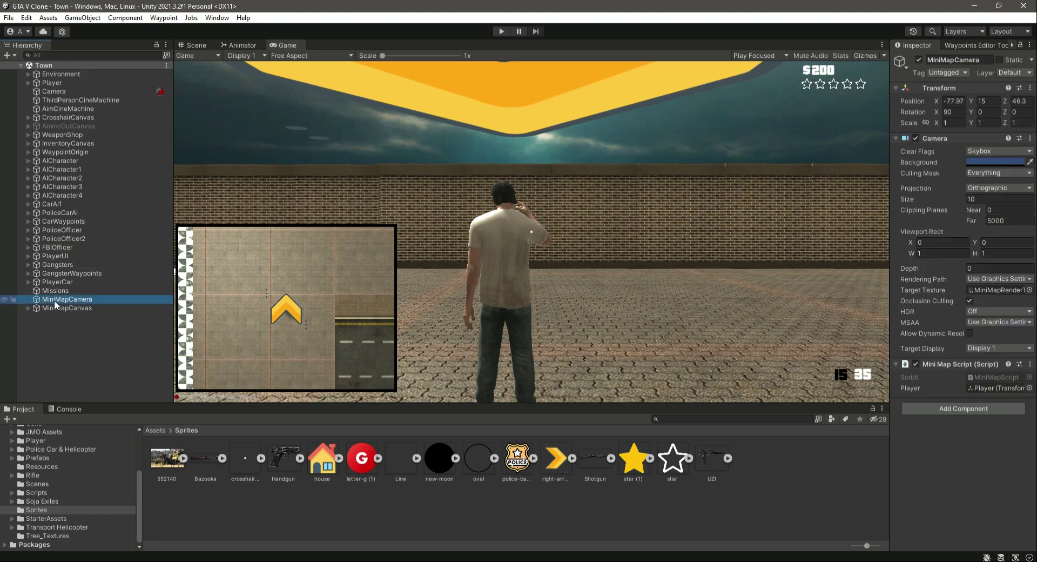
click(991, 200)
text(15)
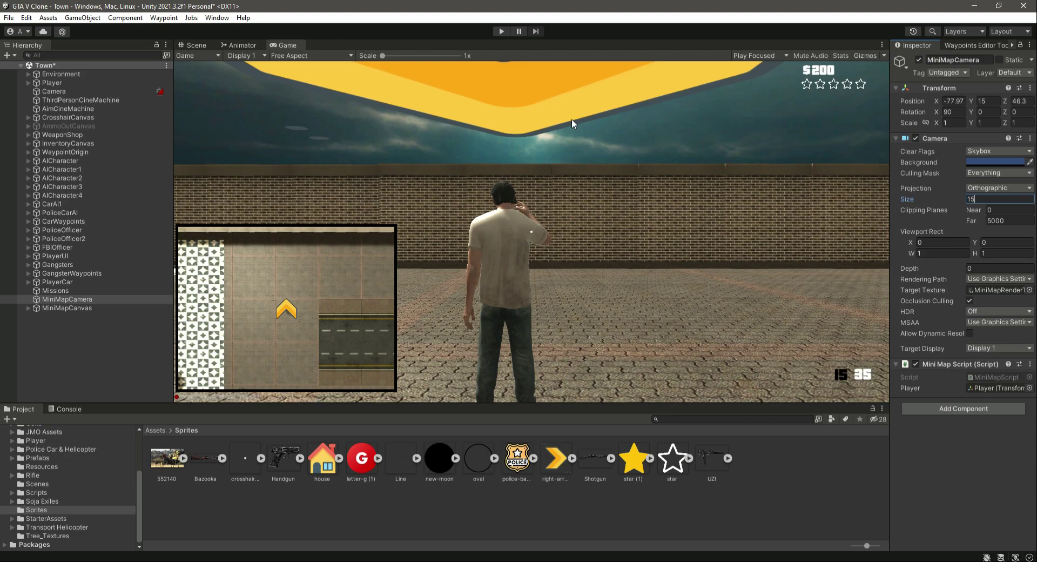
key(ctrl+s)
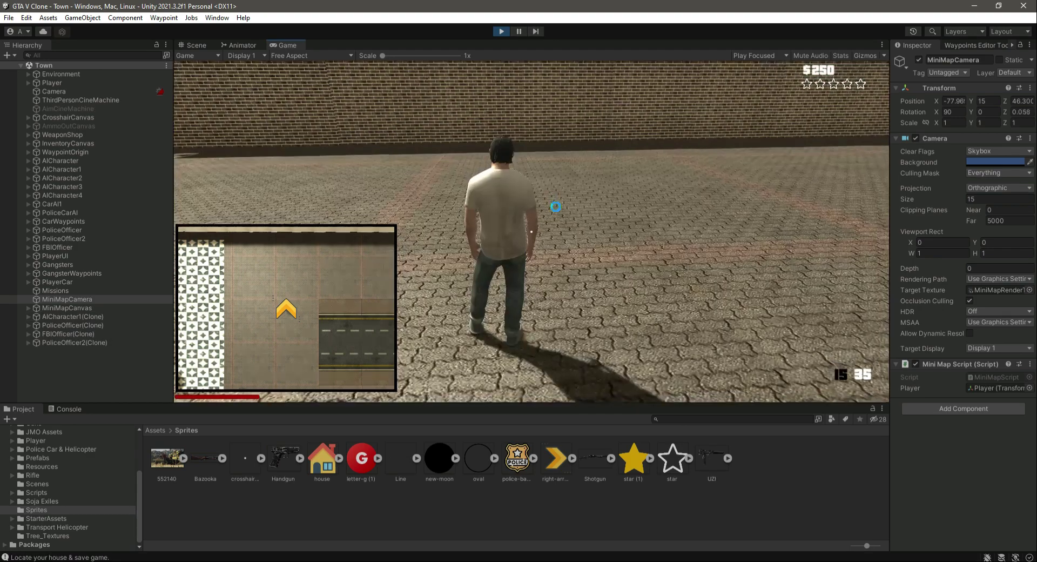
- Run the player down the road with W and Shift+W, then stop play and clear the Console
key(w)
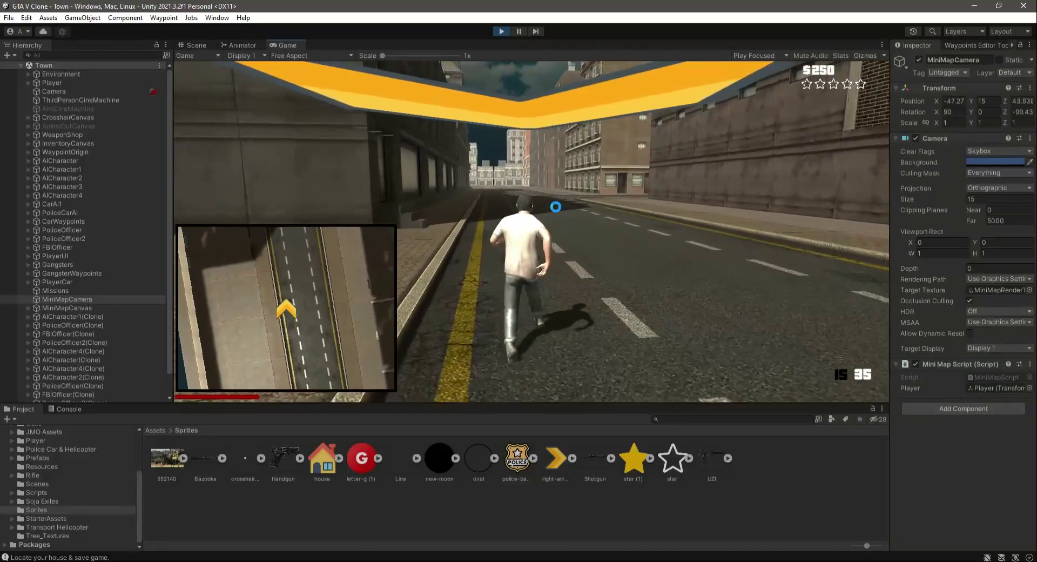
key(shift+w)
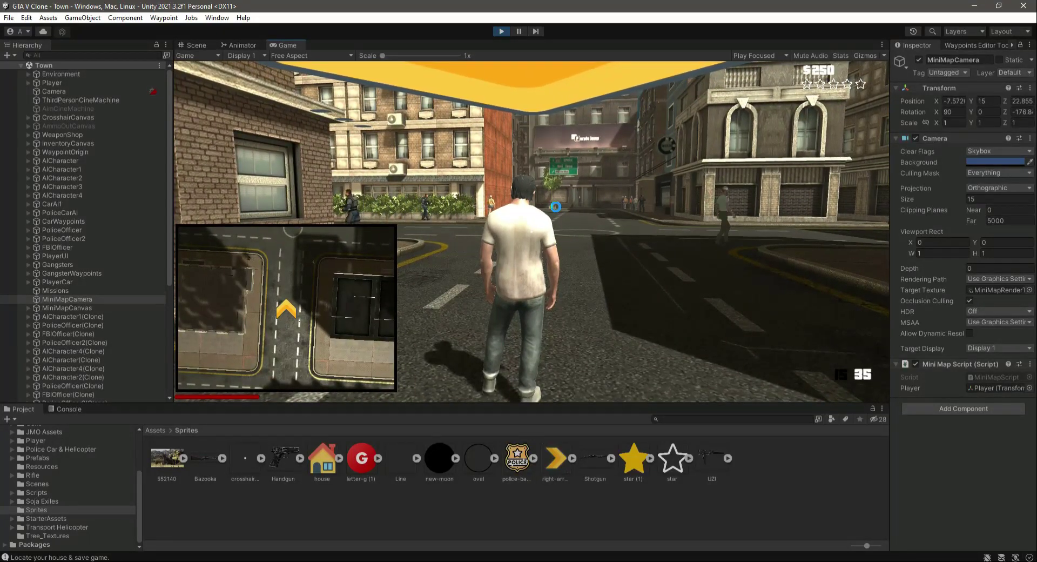
key(ctrl+p)
click(66, 409)
click(12, 419)
click(22, 410)
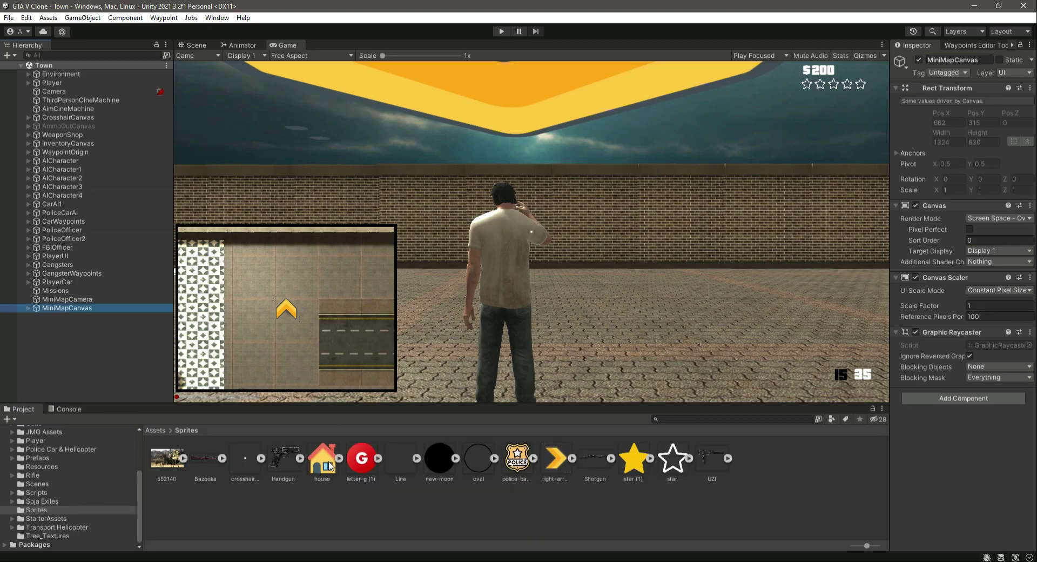
- Turn the Scene view toward the brick house and select PlayerHouse in the Hierarchy
click(533, 305)
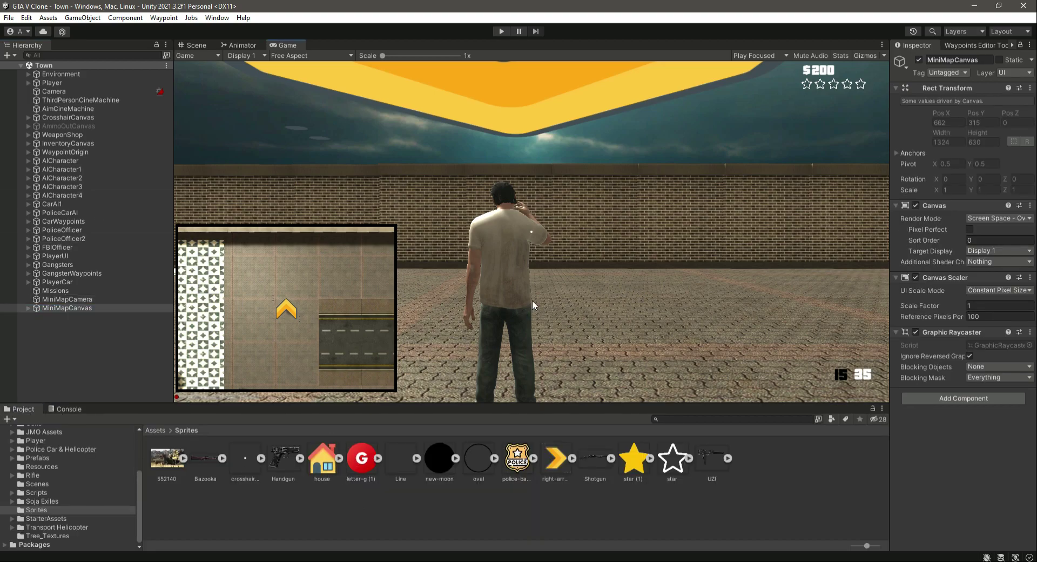
click(207, 45)
right_drag(546, 226, 480, 149)
right_drag(479, 309, 499, 302)
click(52, 83)
click(28, 74)
click(69, 135)
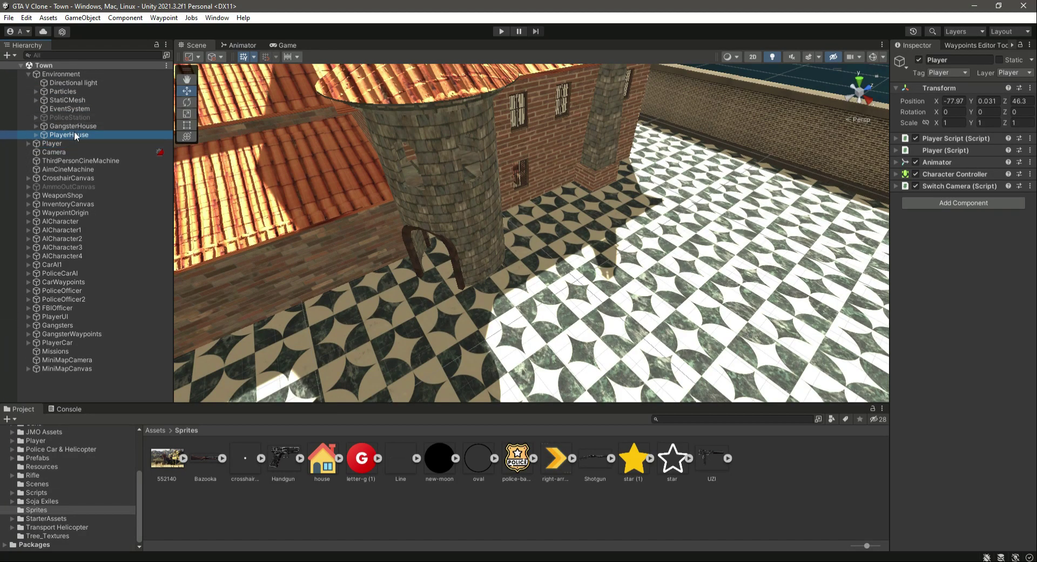
right_drag(423, 229, 335, 232)
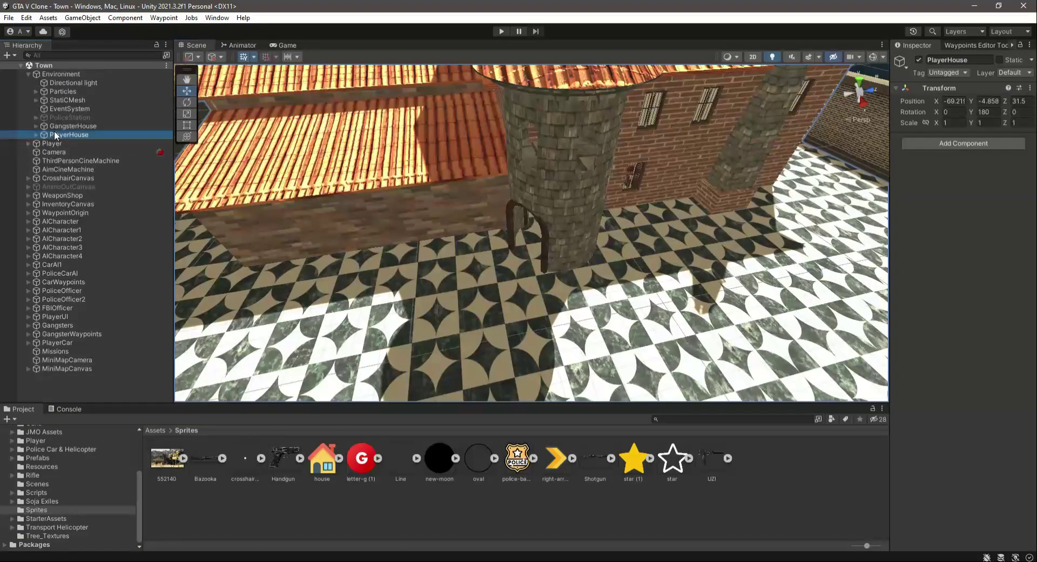
- Create a 2D Object > Sprites > Square under PlayerHouse
right_click(54, 132)
mouse_move(128, 287)
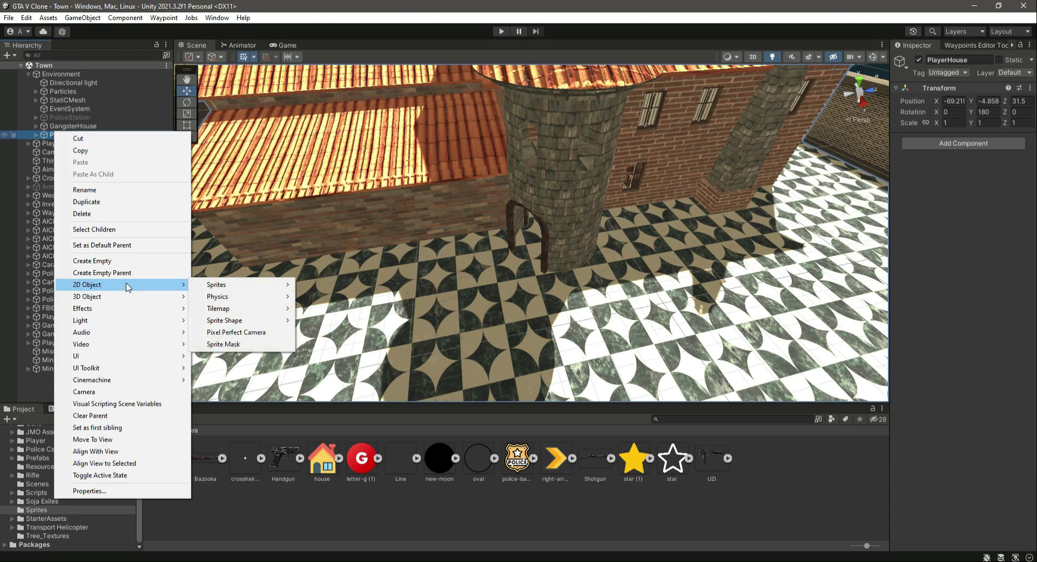
mouse_move(208, 288)
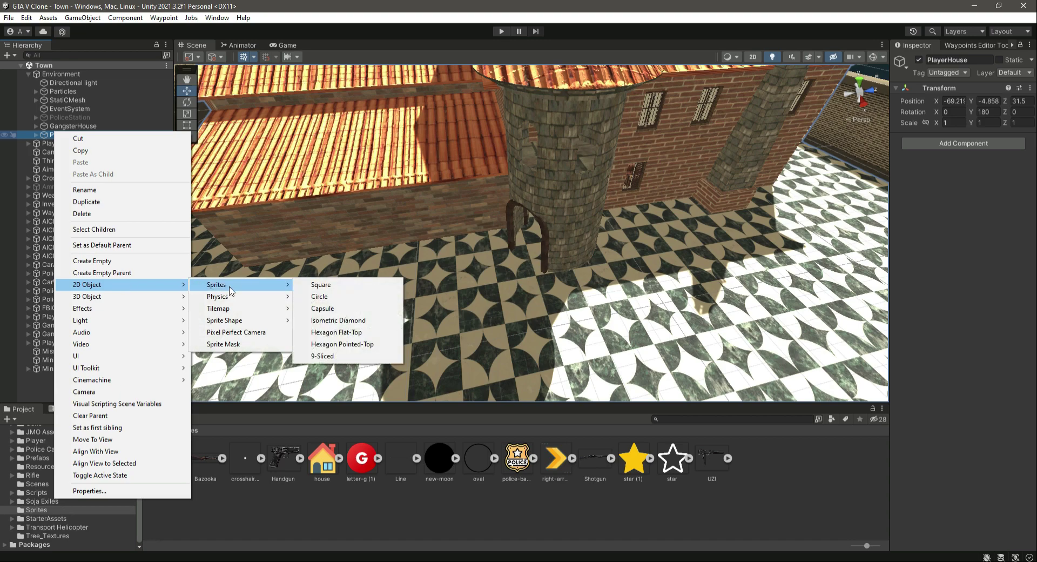
click(324, 286)
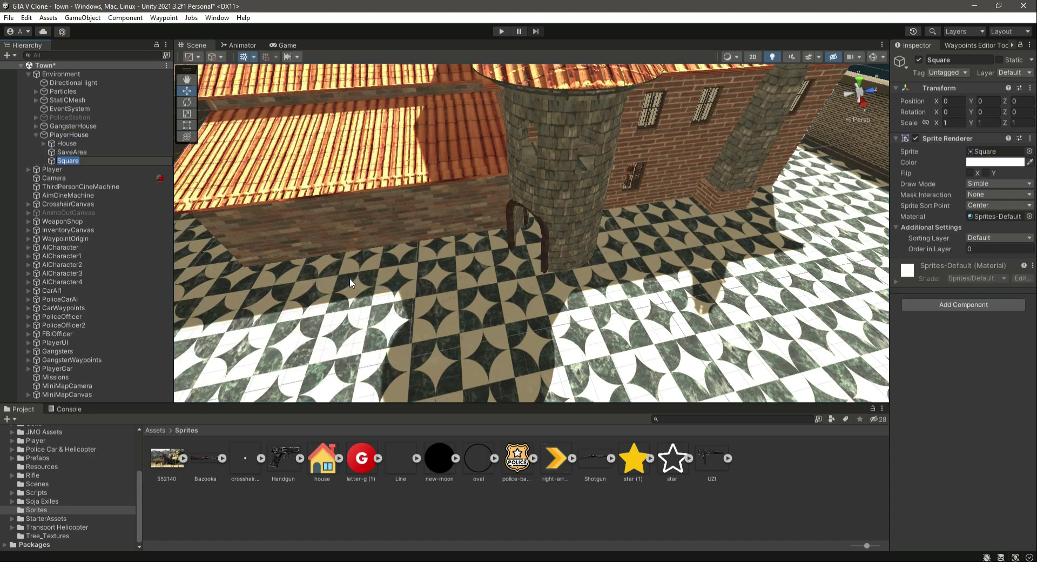
- Move the square out over the tiled plaza near the player's house
right_drag(345, 267, 416, 289)
scroll(446, 262, down, 2)
scroll(423, 296, down, 4)
alt+drag(423, 296, 672, 250)
drag(603, 244, 368, 326)
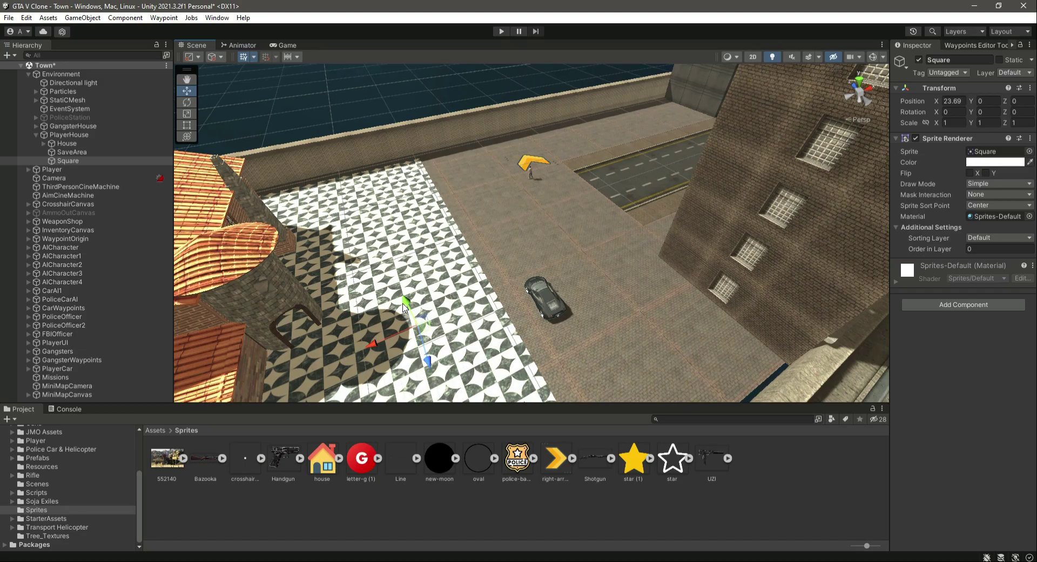
alt+drag(380, 158, 548, 232)
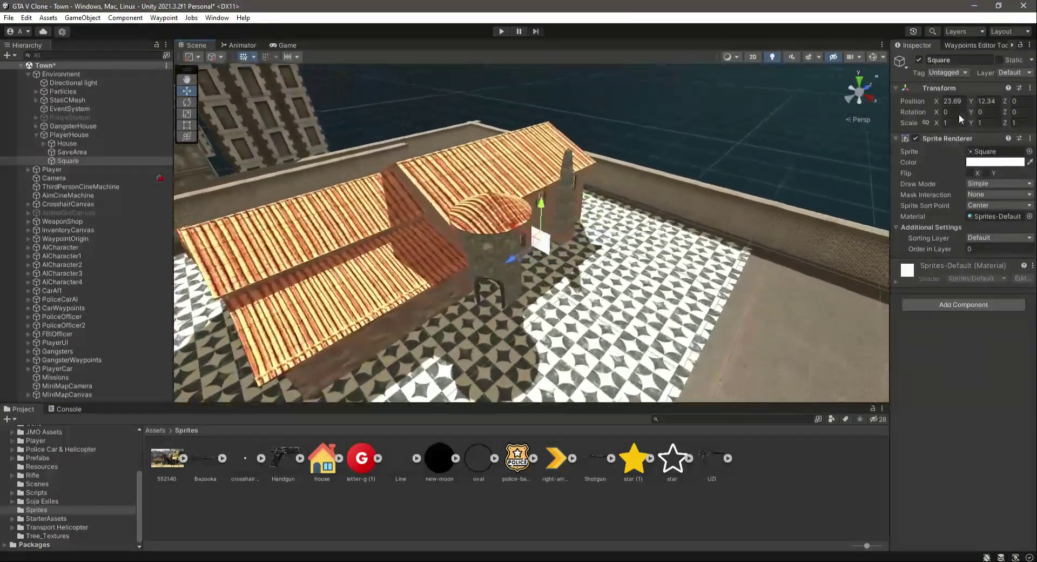
- Rotate the square to X -90 and Z -90, assign the house sprite, and check the Game view
click(953, 112)
text(-)
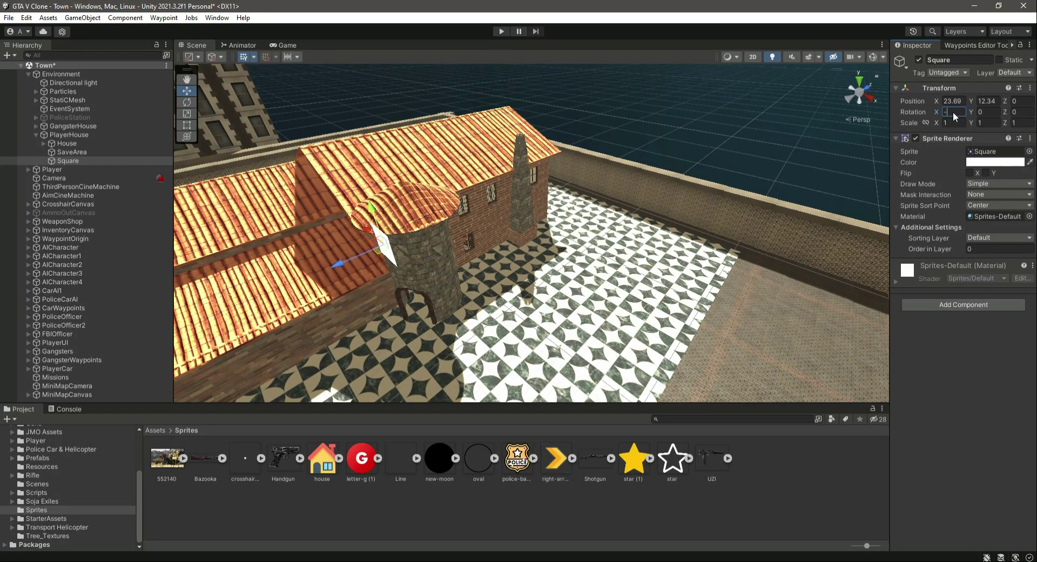
text(90)
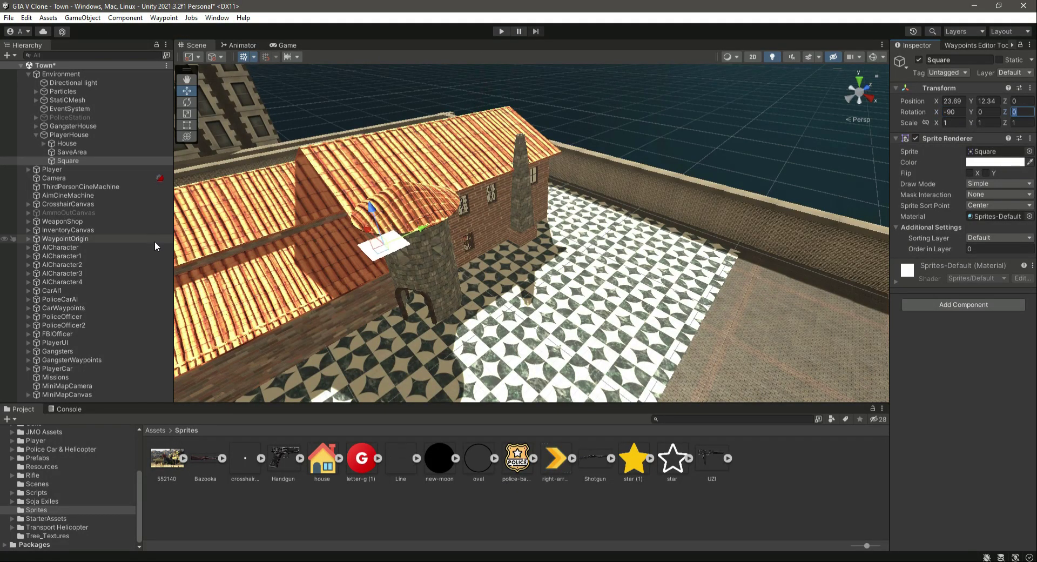
drag(322, 458, 1002, 152)
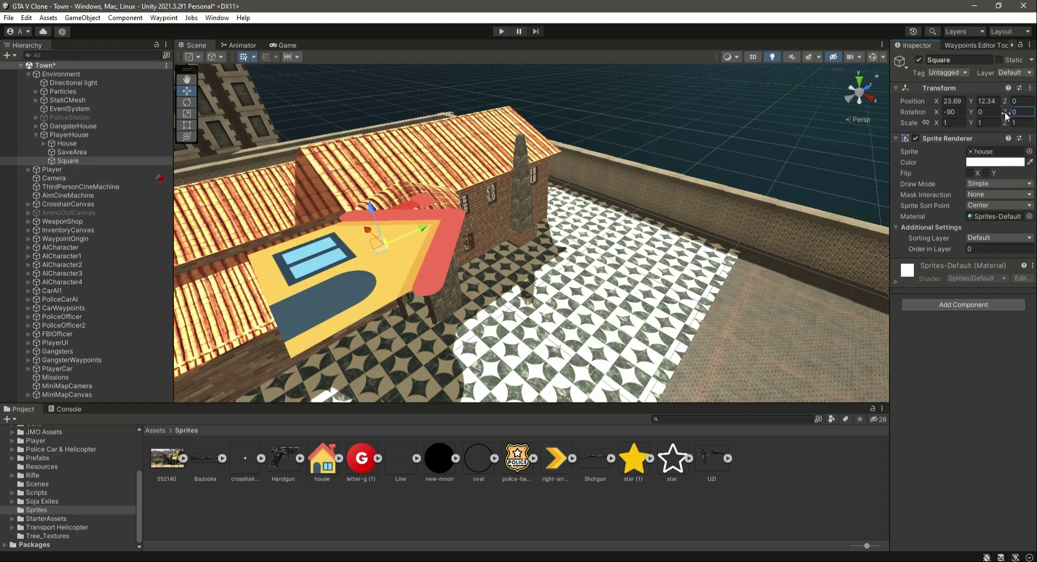
click(1019, 112)
text(-90)
right_drag(741, 102, 519, 173)
click(284, 46)
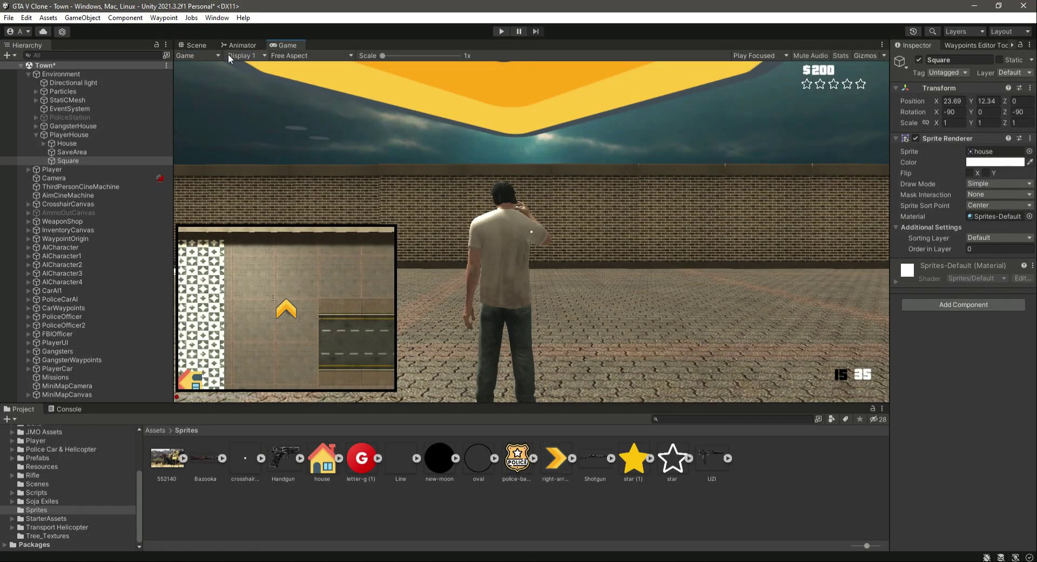
- Drag the Player next to the house and preview the house icon on the minimap
click(196, 45)
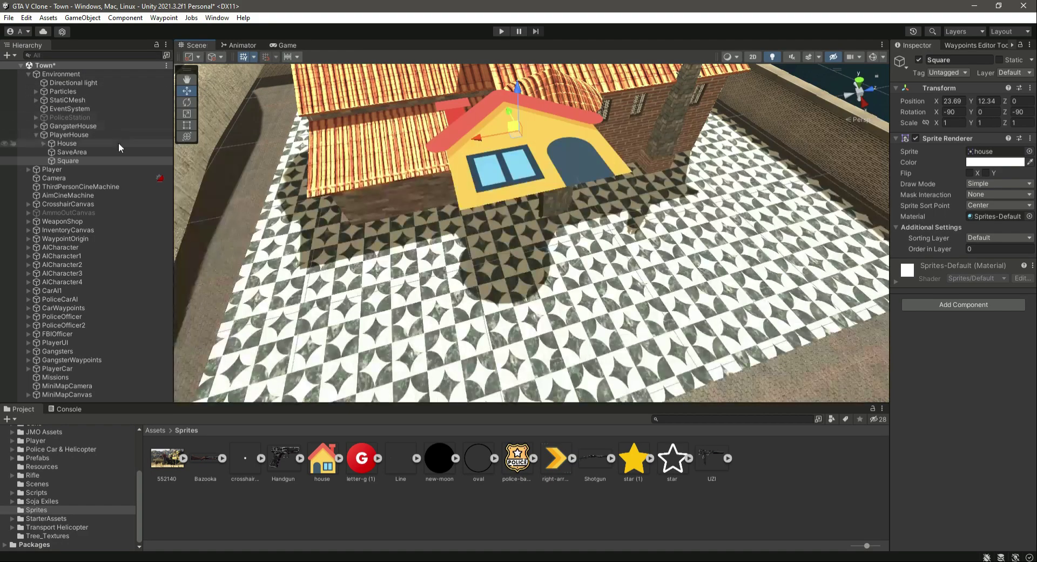
double_click(96, 171)
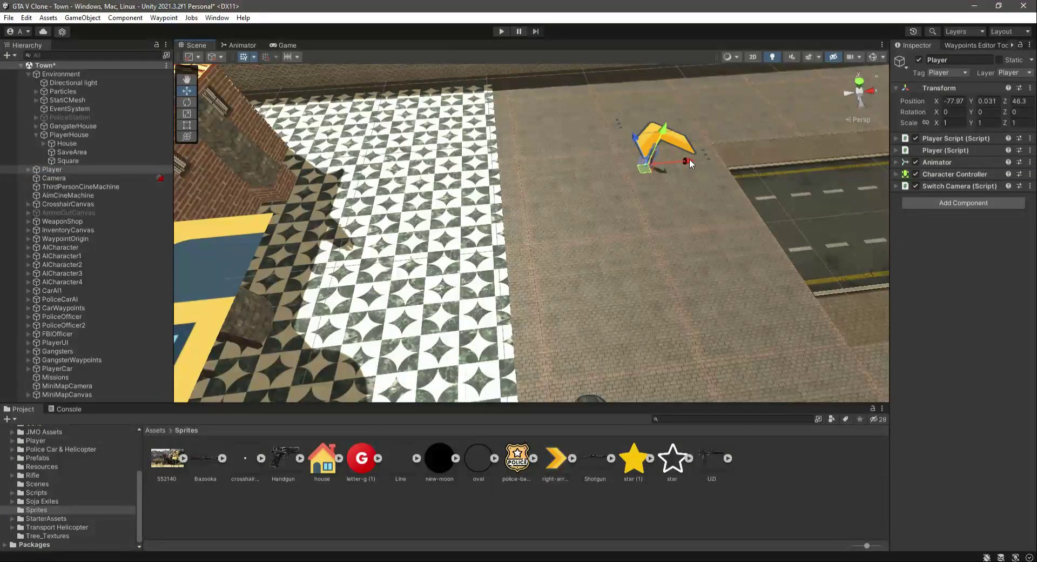
drag(690, 160, 530, 206)
drag(478, 158, 486, 292)
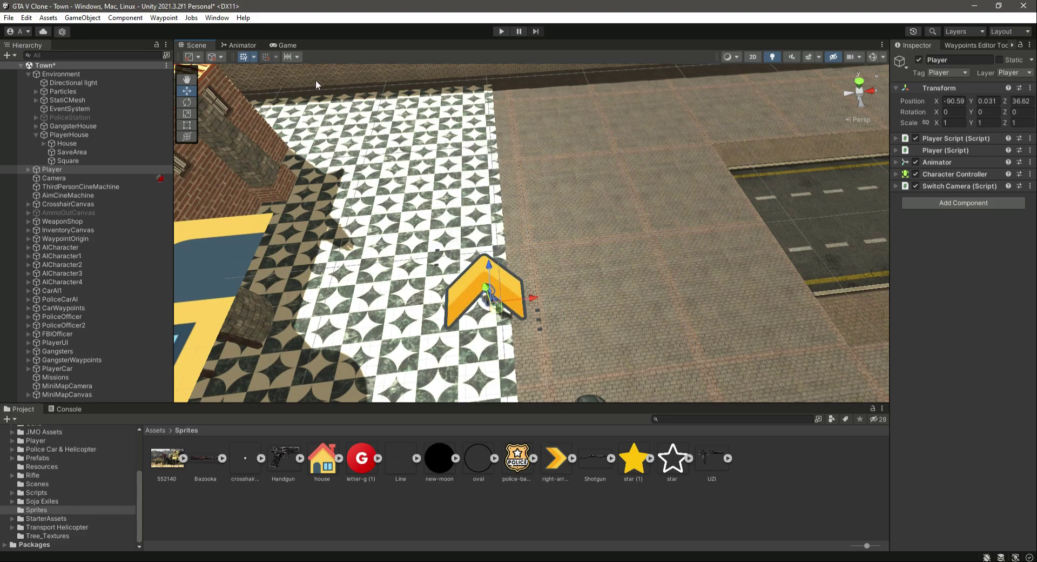
click(282, 46)
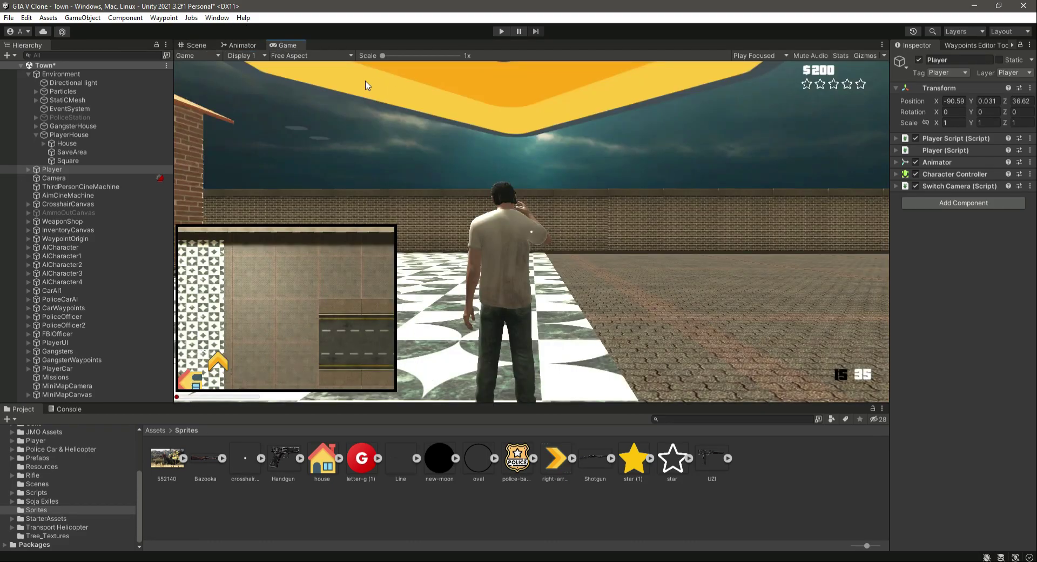
- Undo the player's move, save the Town scene, and select the house icon Square
key(ctrl+s)
click(202, 46)
key(ctrl+z)
key(ctrl+z)
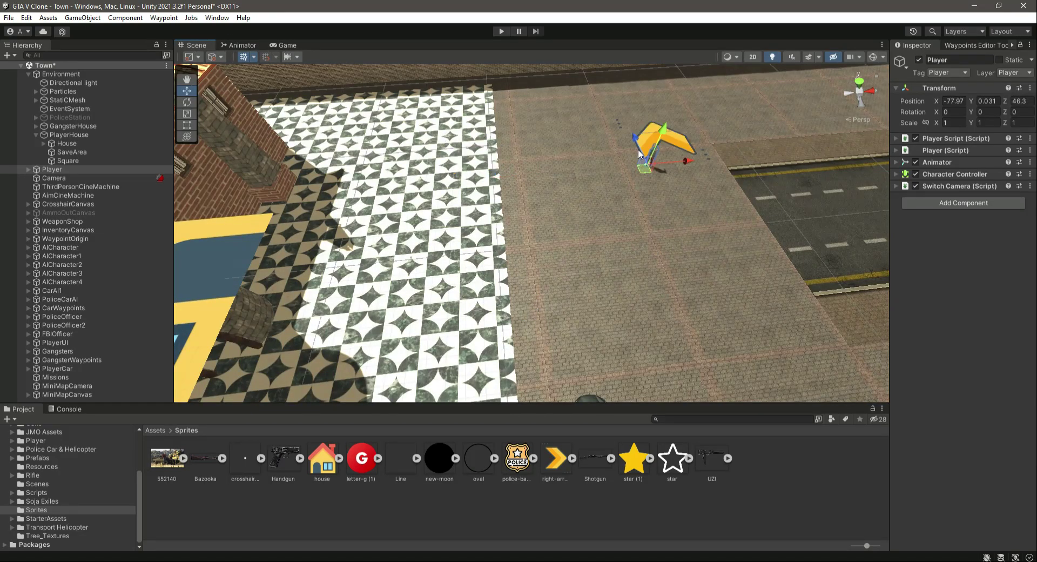
key(ctrl+s)
right_drag(581, 299, 609, 299)
scroll(375, 241, up, 3)
key(s)
click(76, 161)
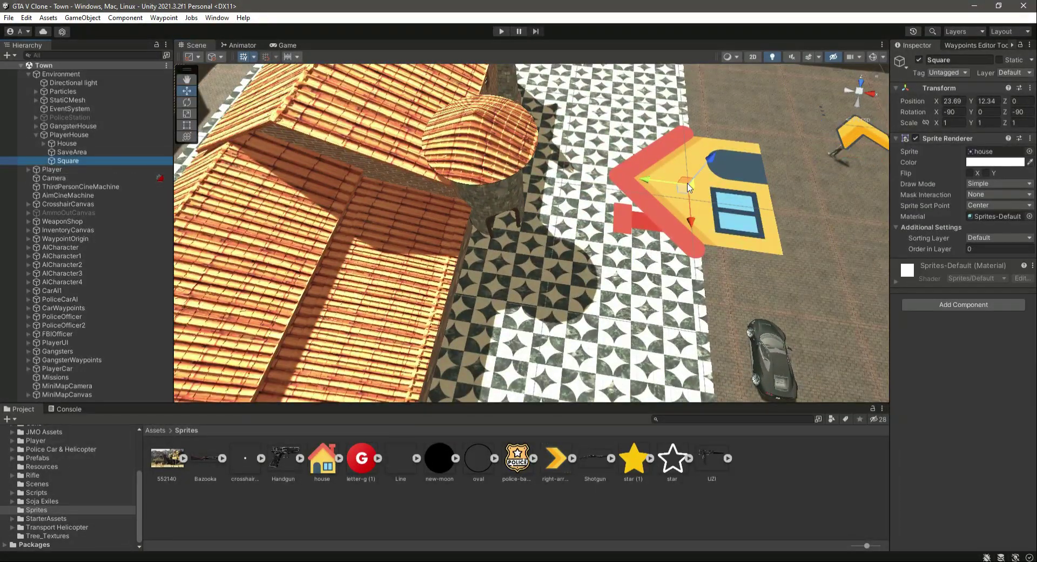
- Lower the house icon and slide it along X to about X 26.98, Y 10.91
drag(712, 157, 683, 188)
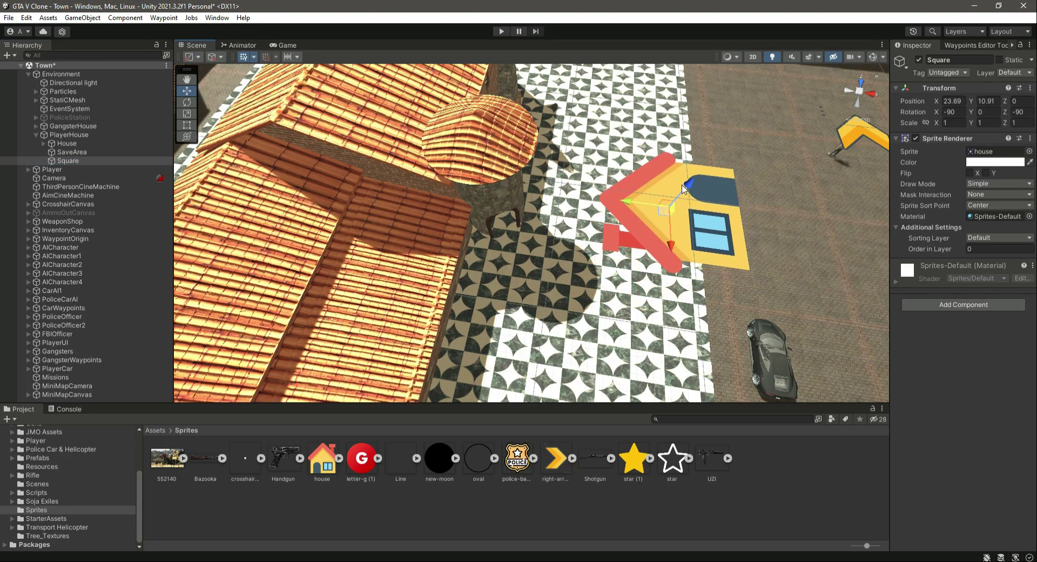
drag(618, 202, 465, 222)
scroll(538, 225, up, 3)
alt+drag(714, 219, 734, 331)
scroll(589, 221, down, 3)
scroll(589, 221, down, 5)
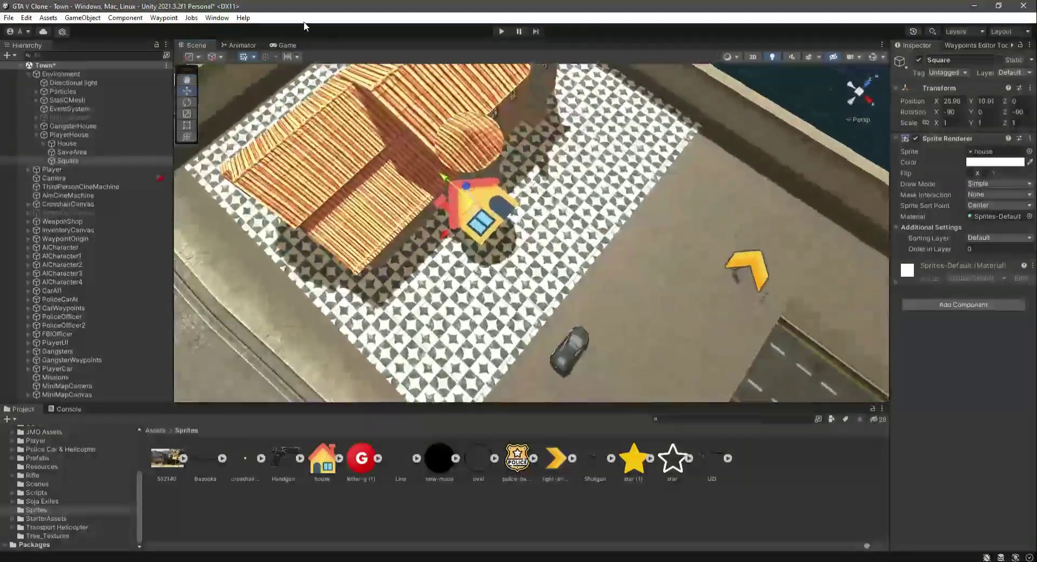
click(284, 41)
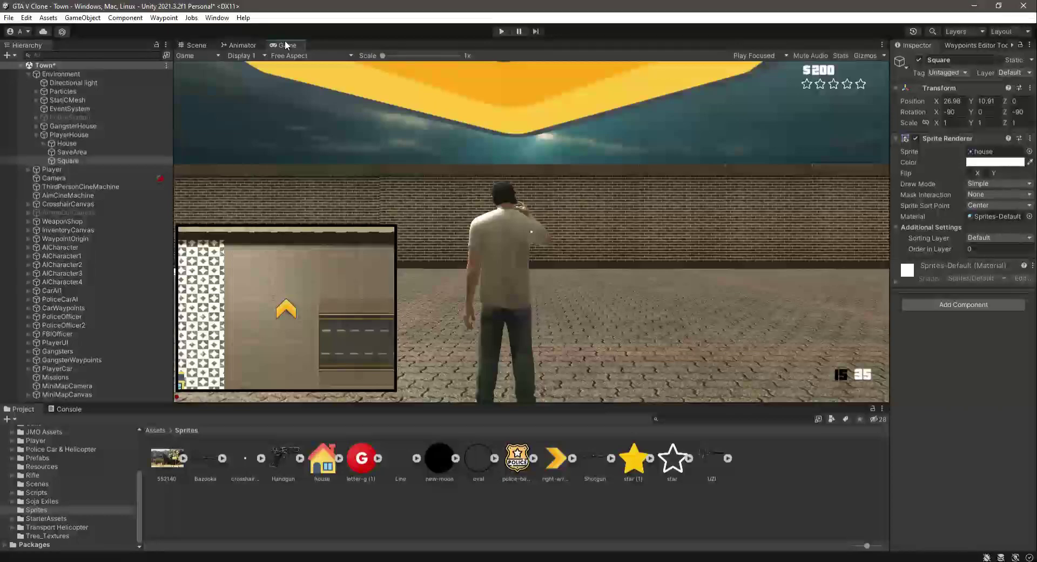
- Maximize the Game view, enter play mode, and run the character with W to the house
click(882, 46)
click(897, 85)
click(506, 33)
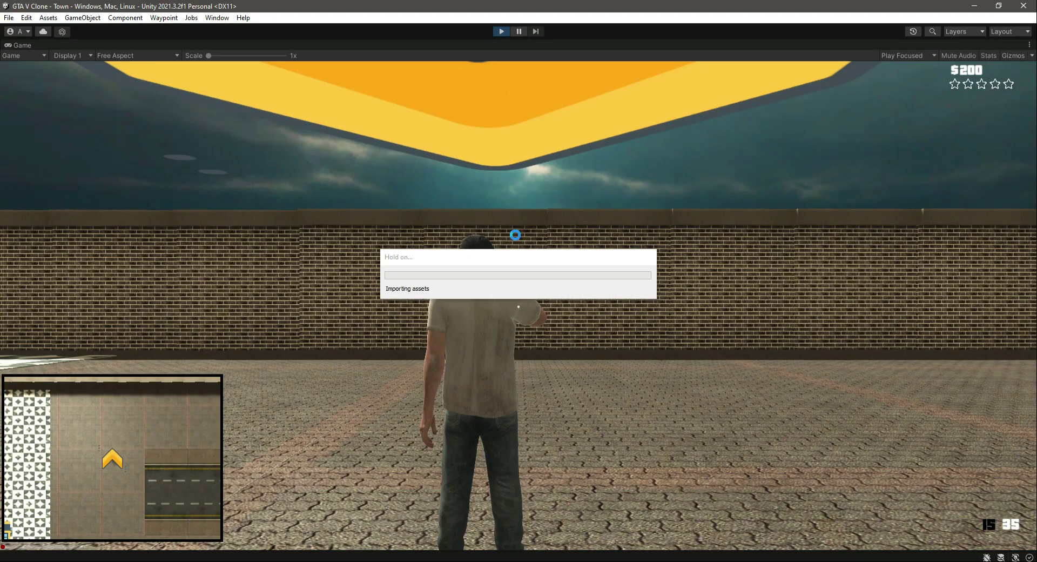
key(w)
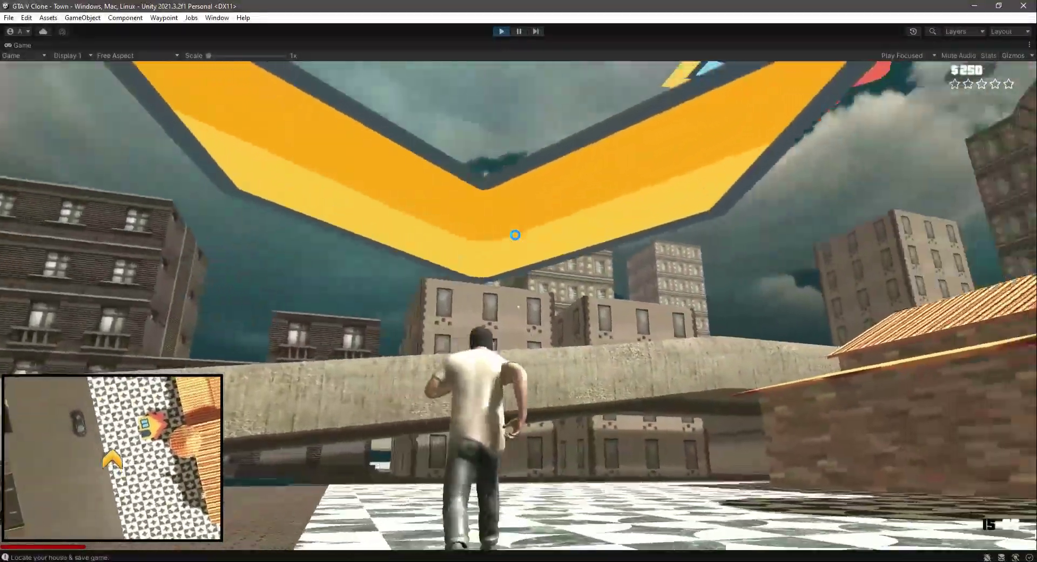
key(w)
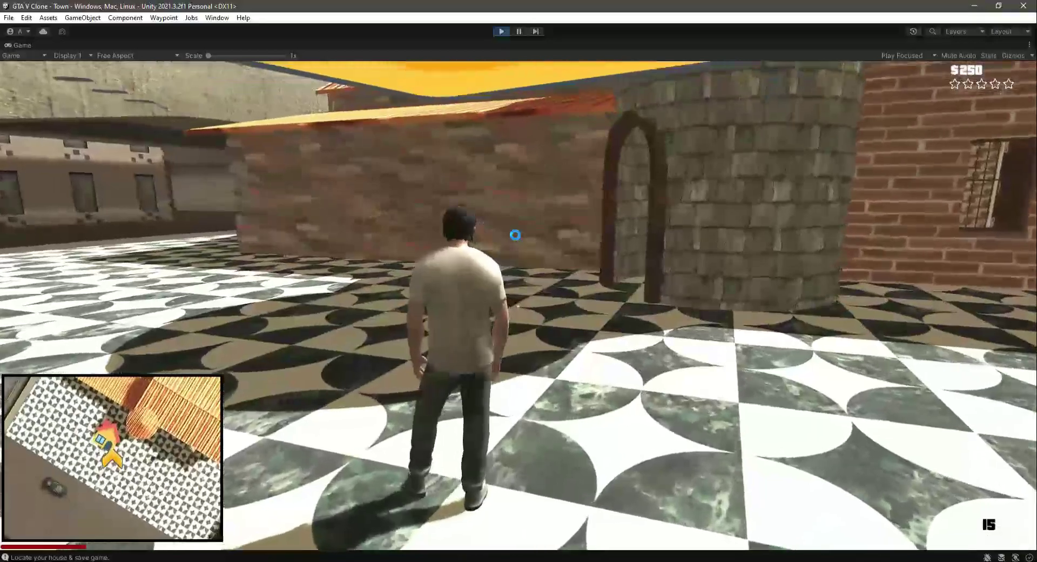
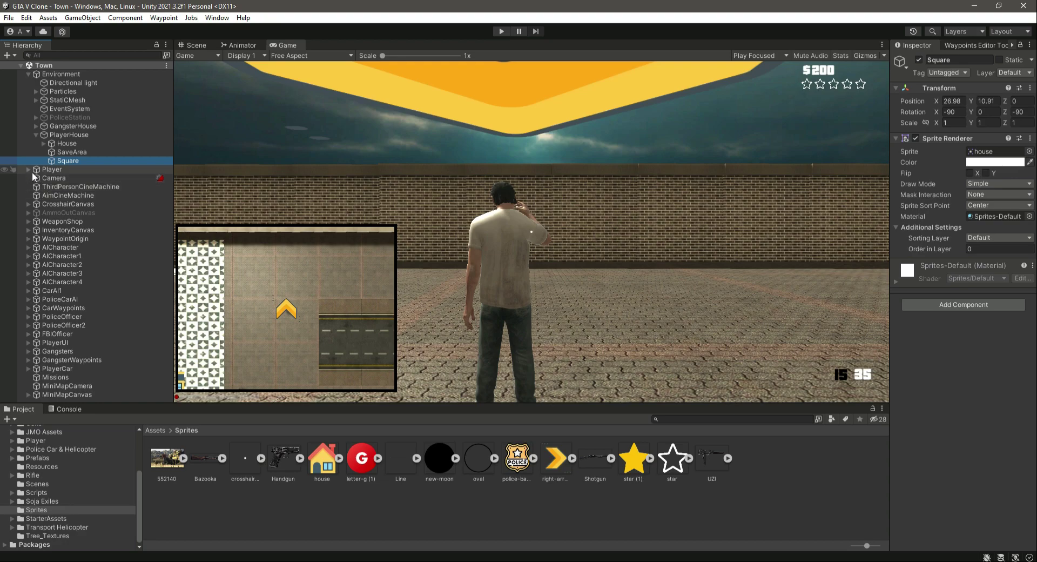
- Add a new User Layer 24 named 'Icons'
ctrl+click(67, 256)
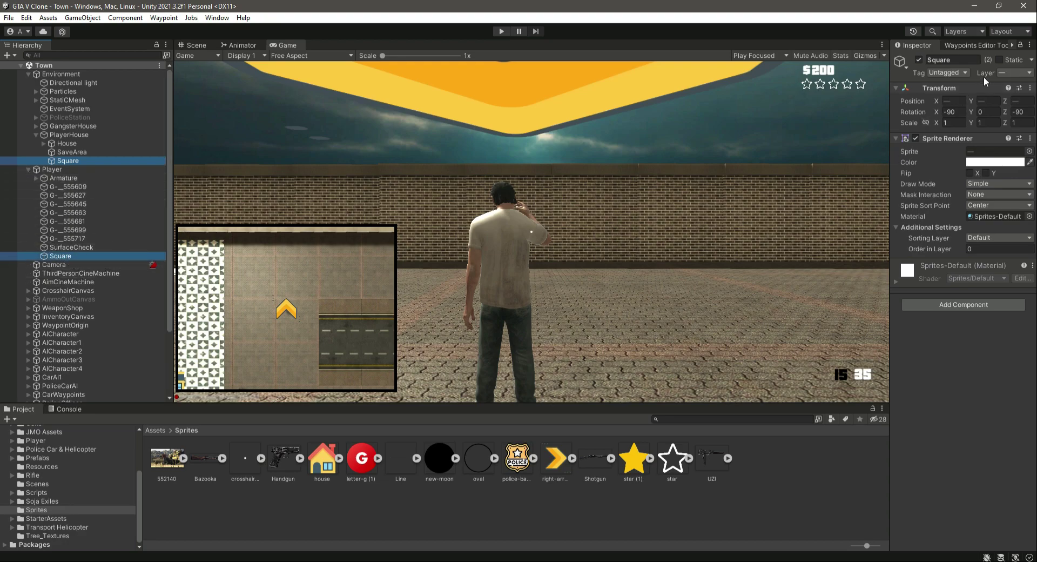
click(1003, 72)
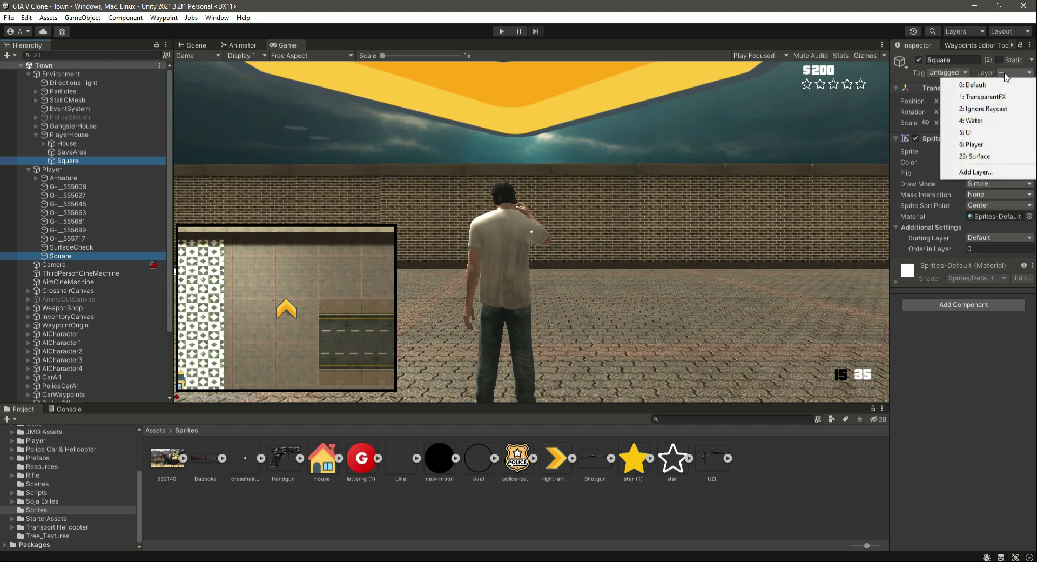
click(985, 174)
click(991, 403)
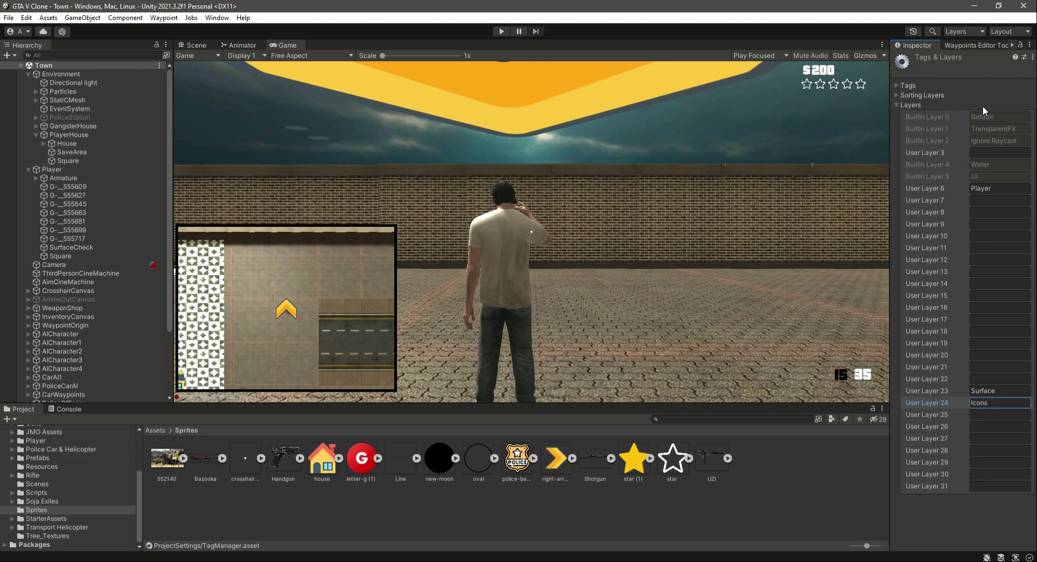
- Assign the house icon and player arrow Squares to the Icons layer, then check each
click(68, 161)
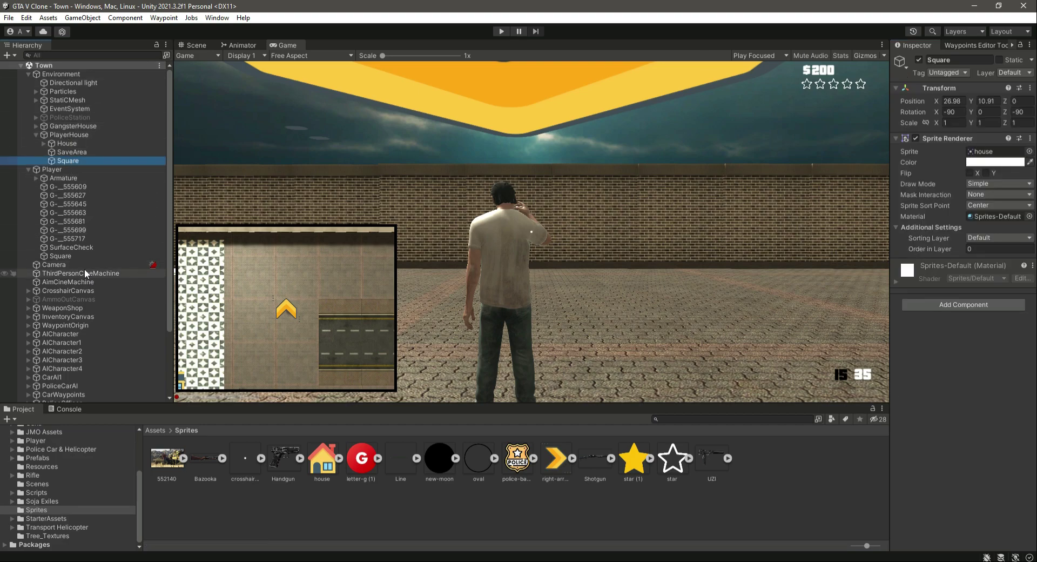
ctrl+click(69, 257)
click(1006, 73)
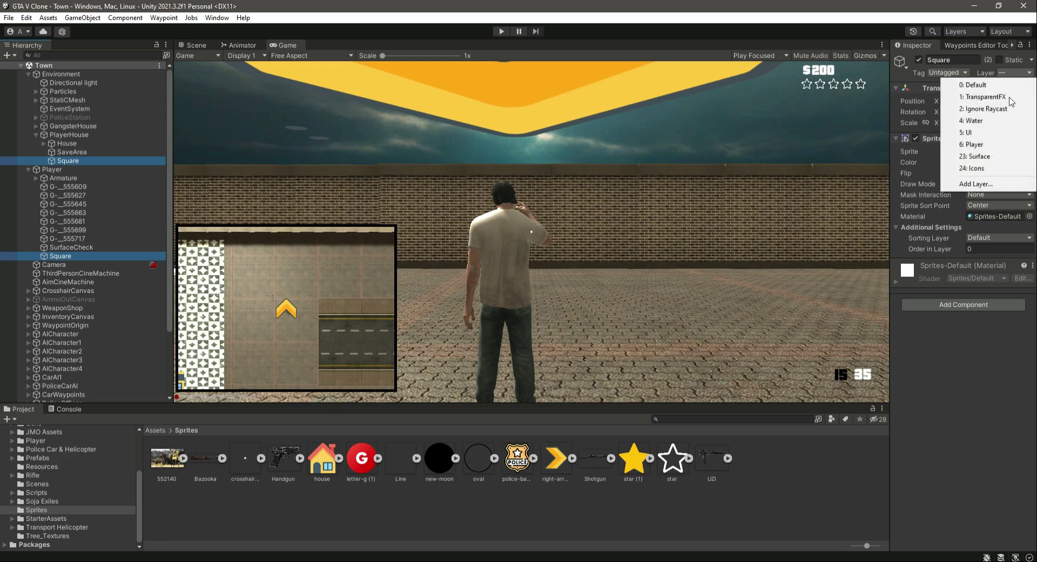
click(983, 170)
click(77, 253)
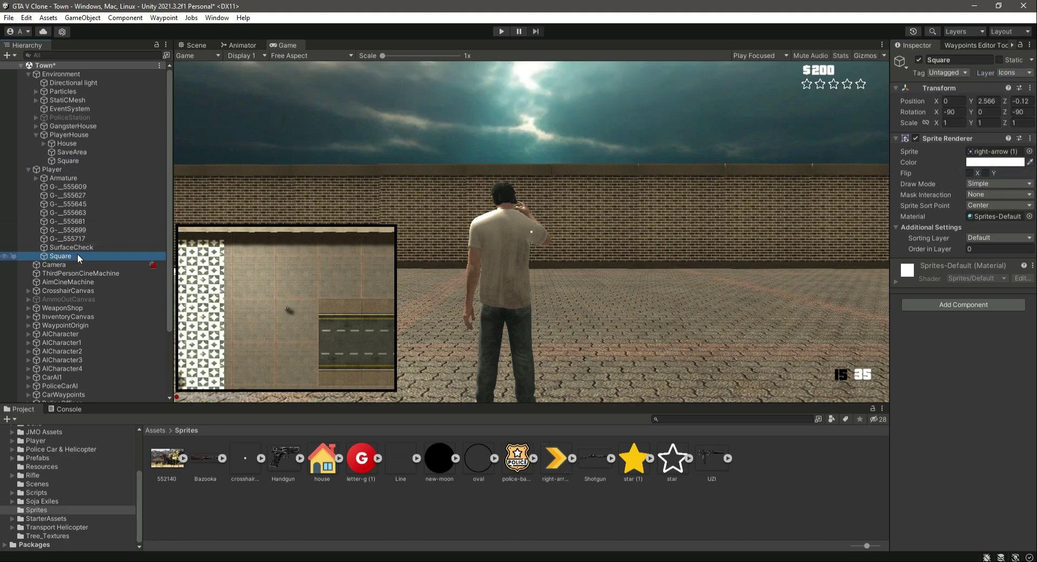
click(75, 162)
click(61, 256)
click(36, 134)
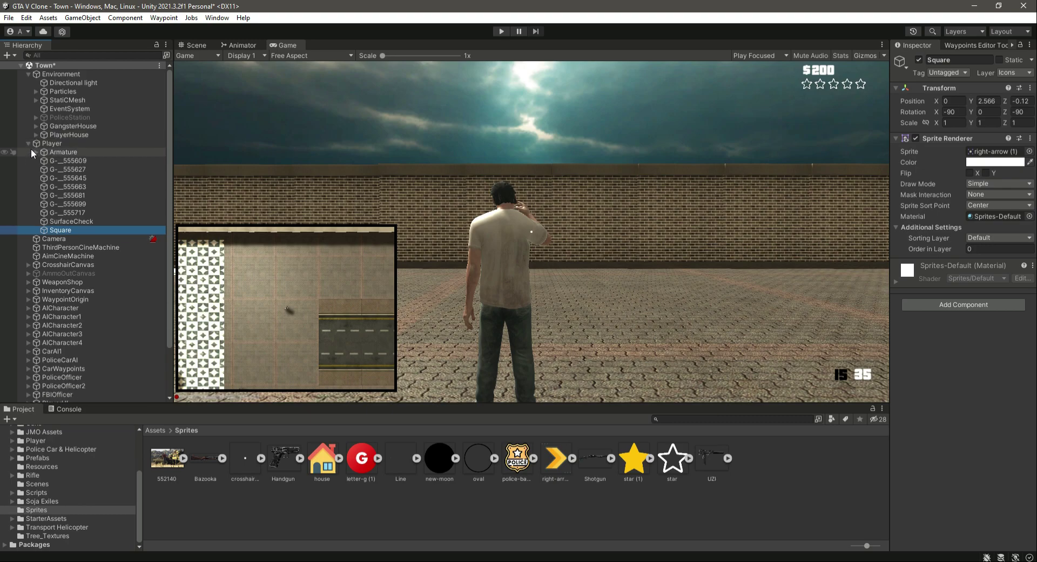
- Leave Icons unchecked in the main Camera's Culling Mask and save the scene
click(27, 144)
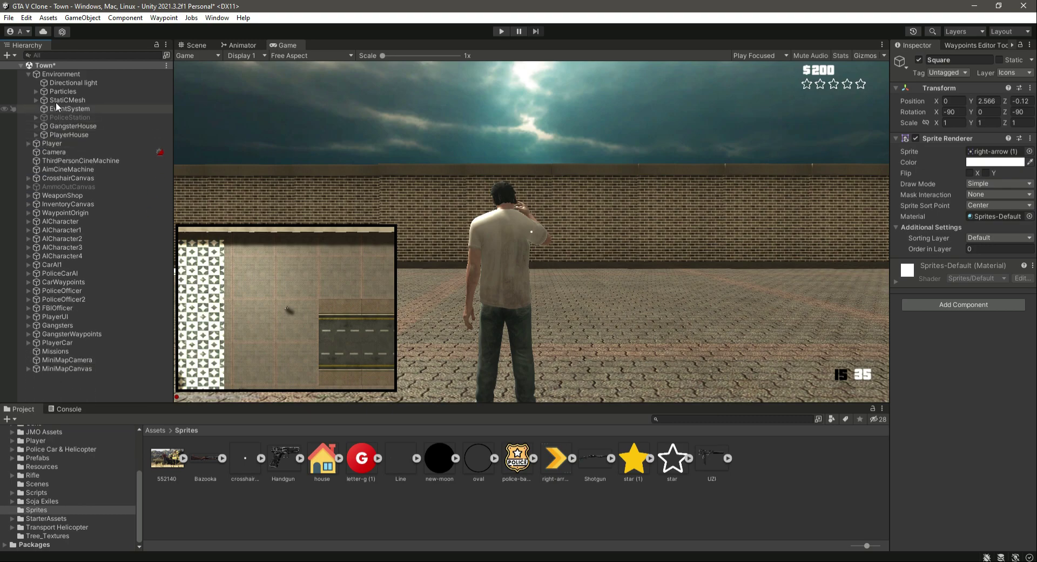
click(55, 152)
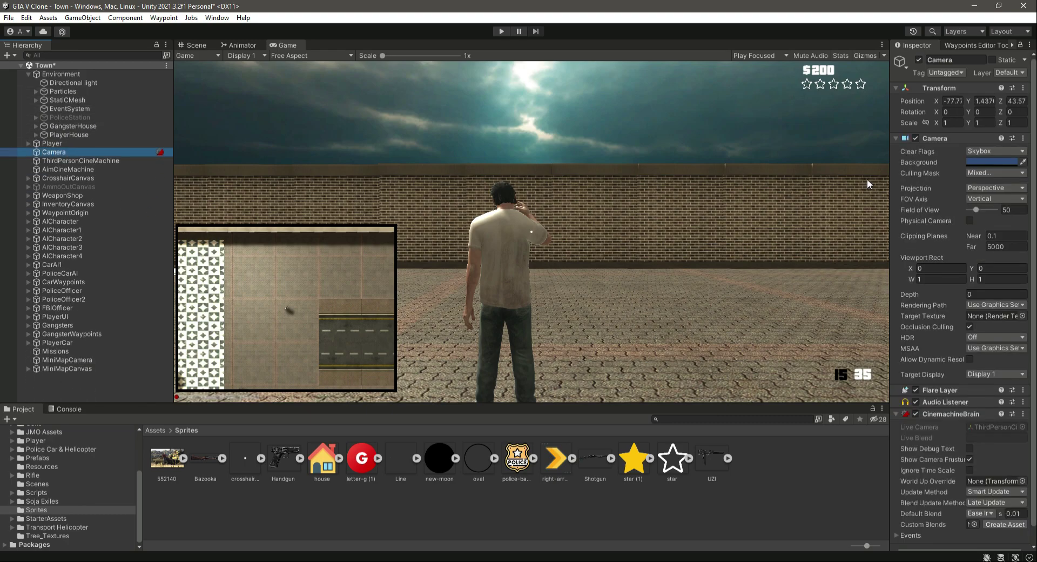
click(977, 173)
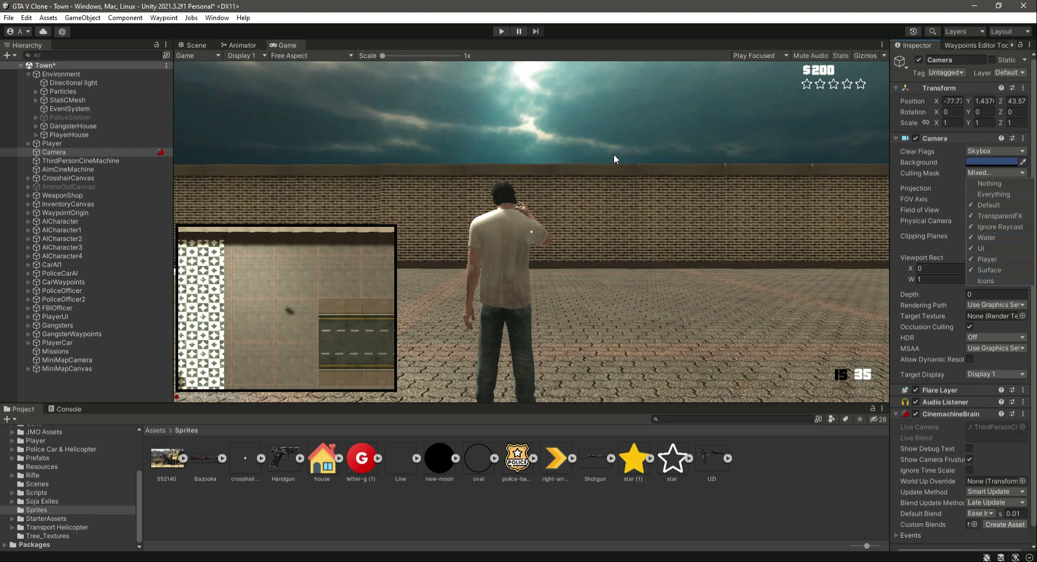
click(986, 280)
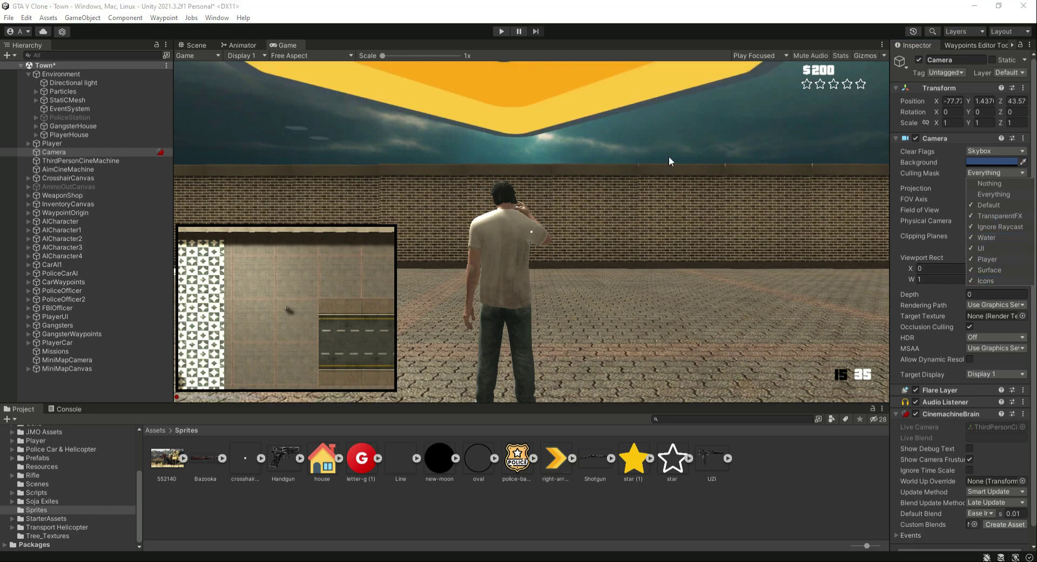
click(984, 280)
click(779, 507)
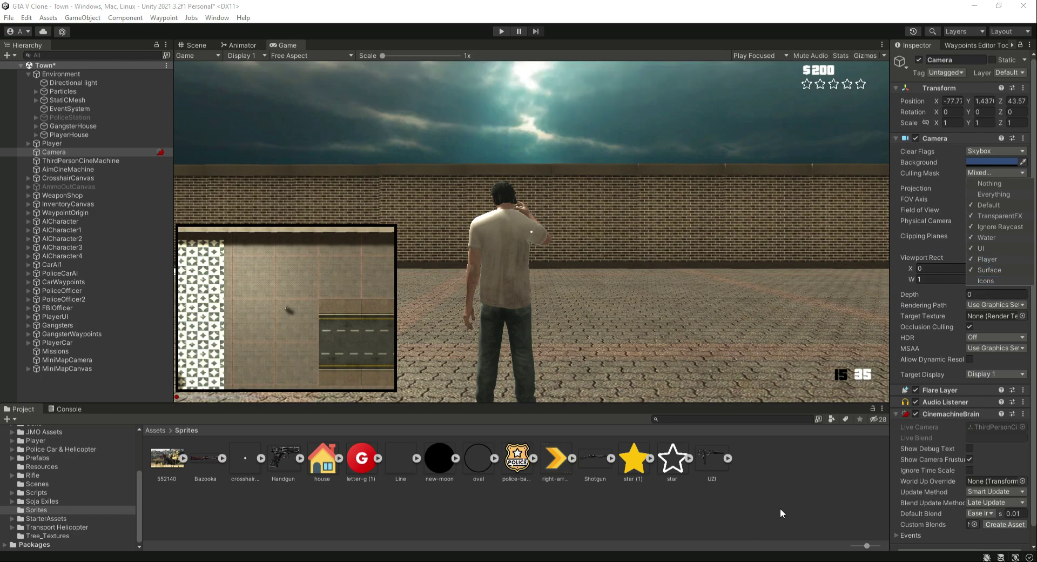
click(779, 508)
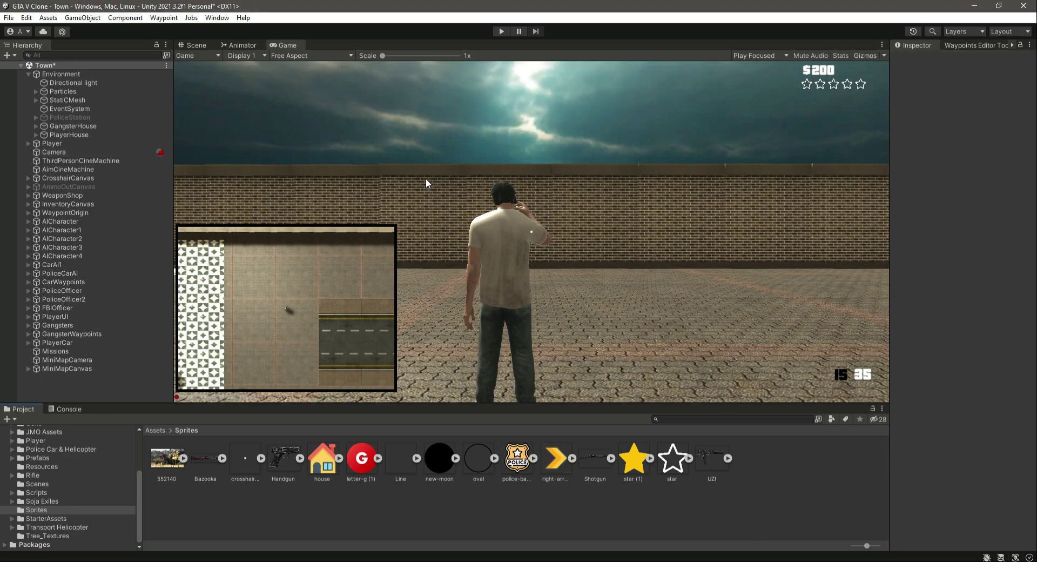
key(ctrl+s)
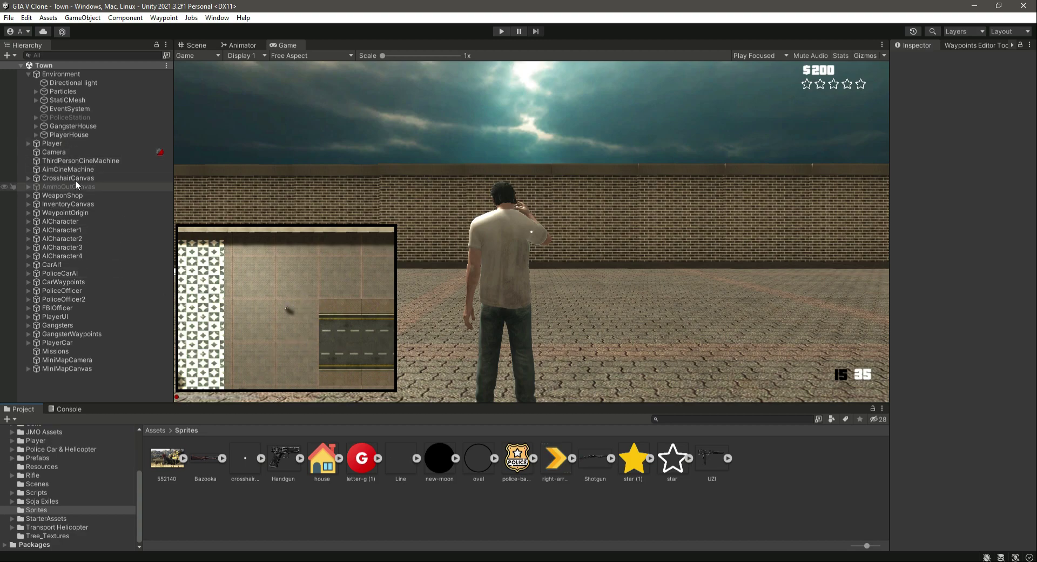
- Tick Icons in the MiniMapCamera's Culling Mask and save the scene
click(76, 359)
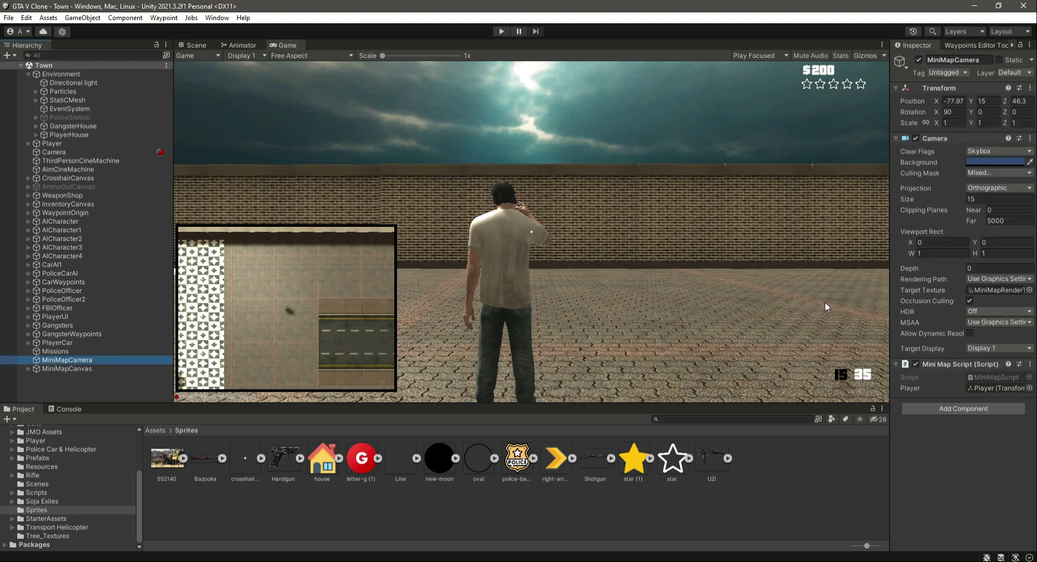
click(978, 173)
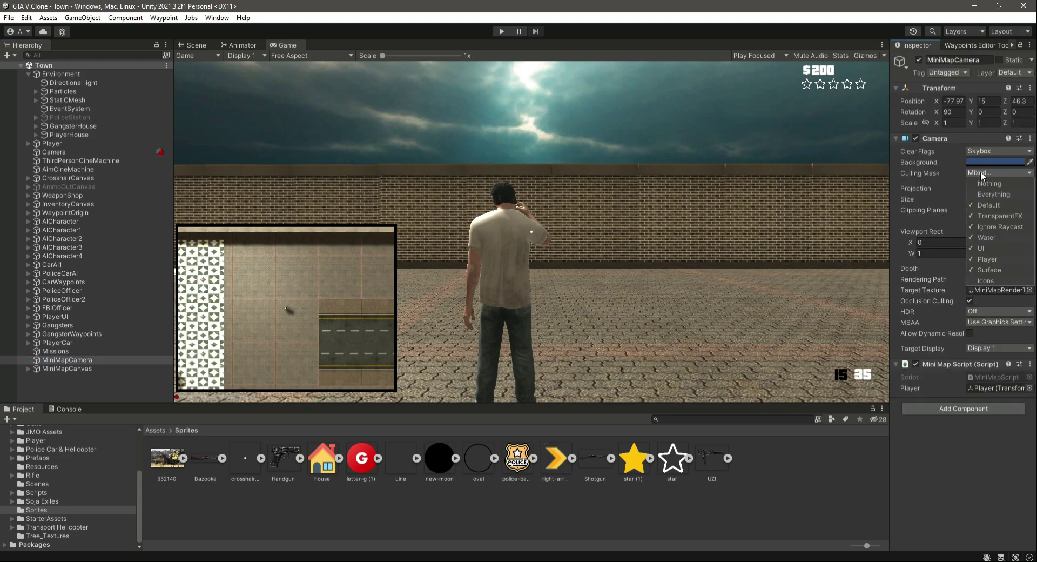
click(989, 280)
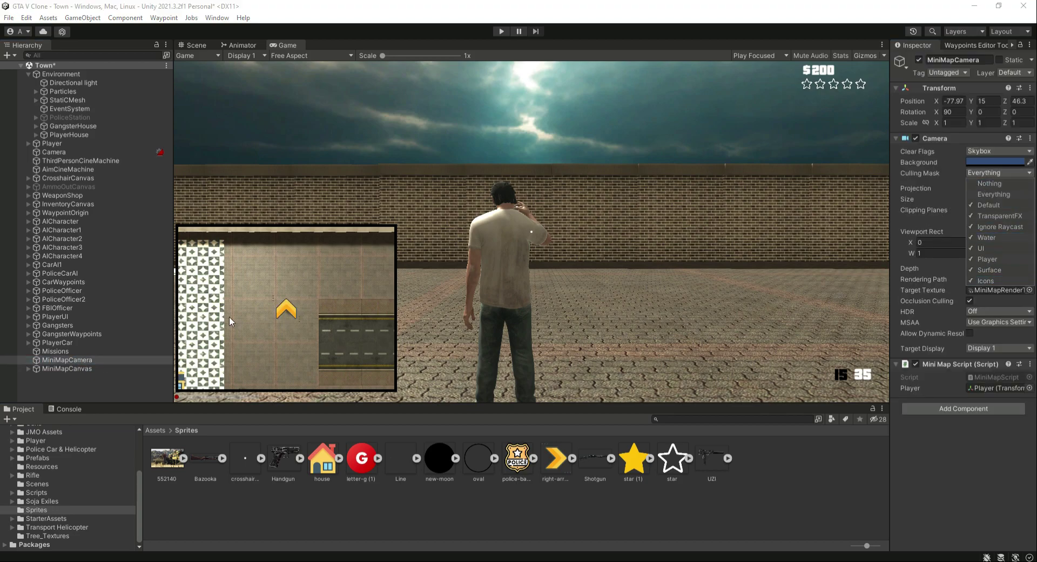
click(773, 471)
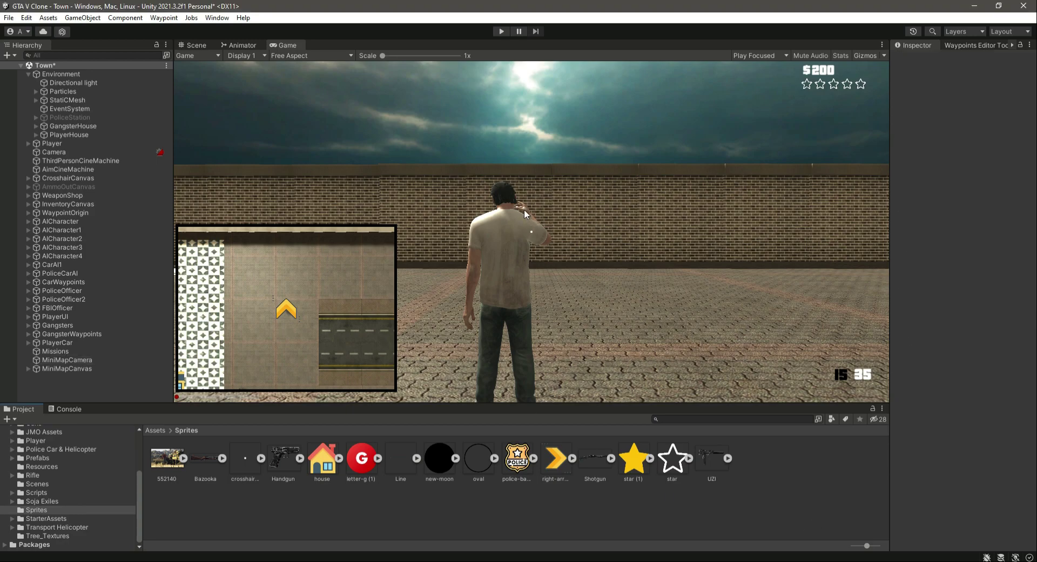
key(ctrl+s)
- Frame the Gangsters group in the Scene view and orbit to look down on GangsterHouse
click(28, 75)
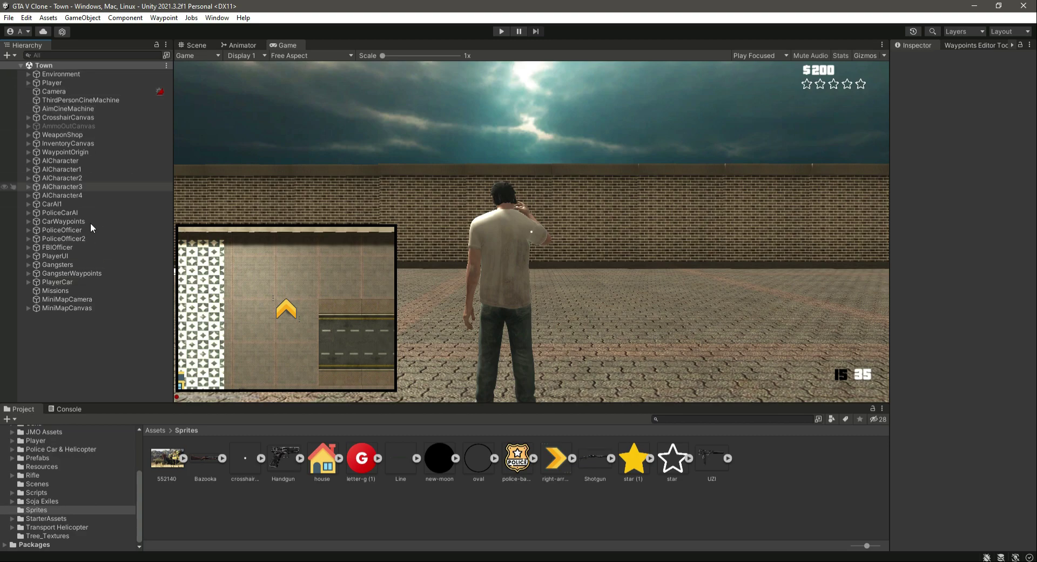
click(74, 265)
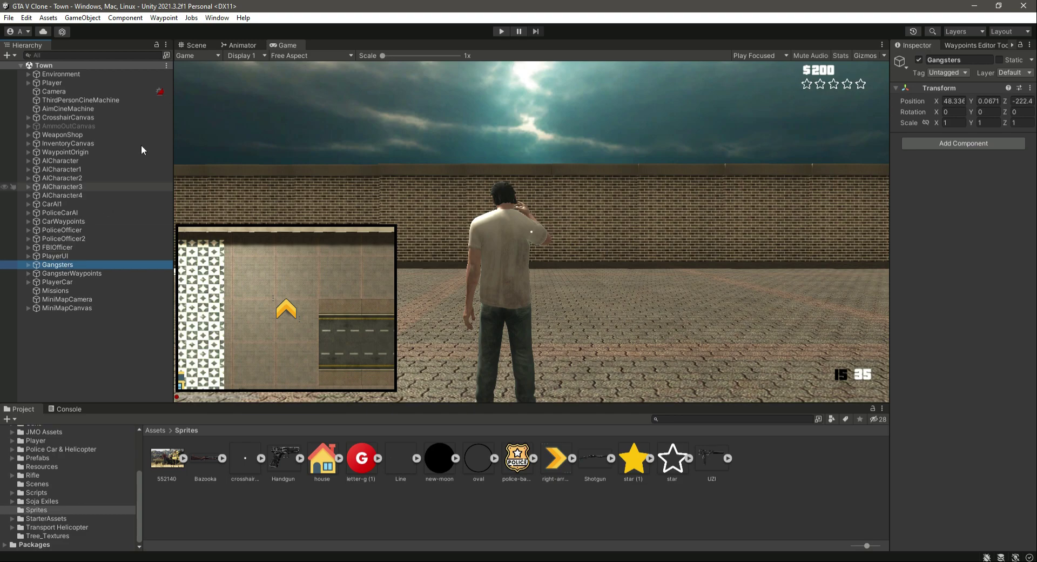
click(193, 45)
double_click(67, 263)
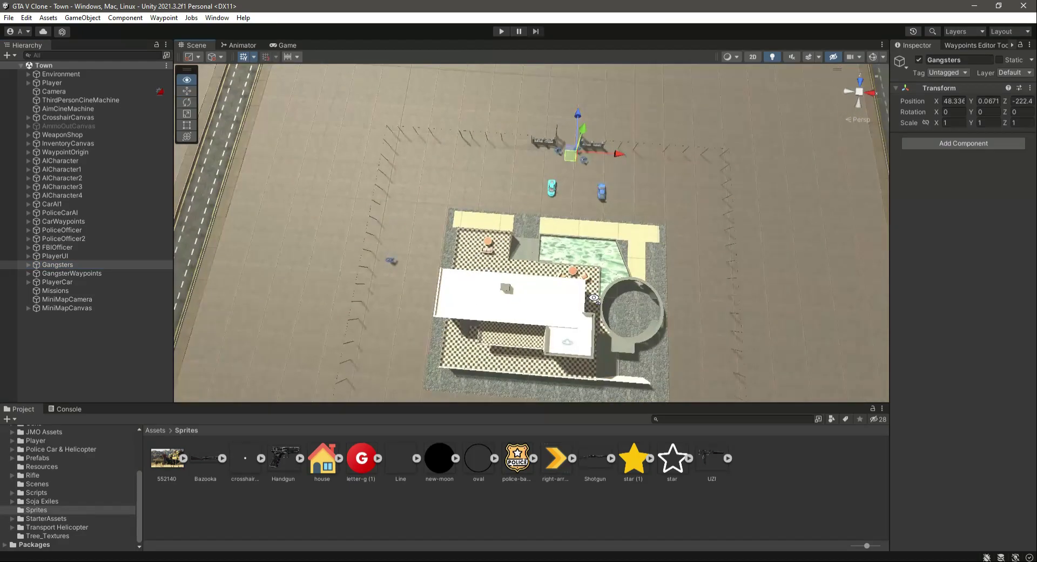
click(28, 74)
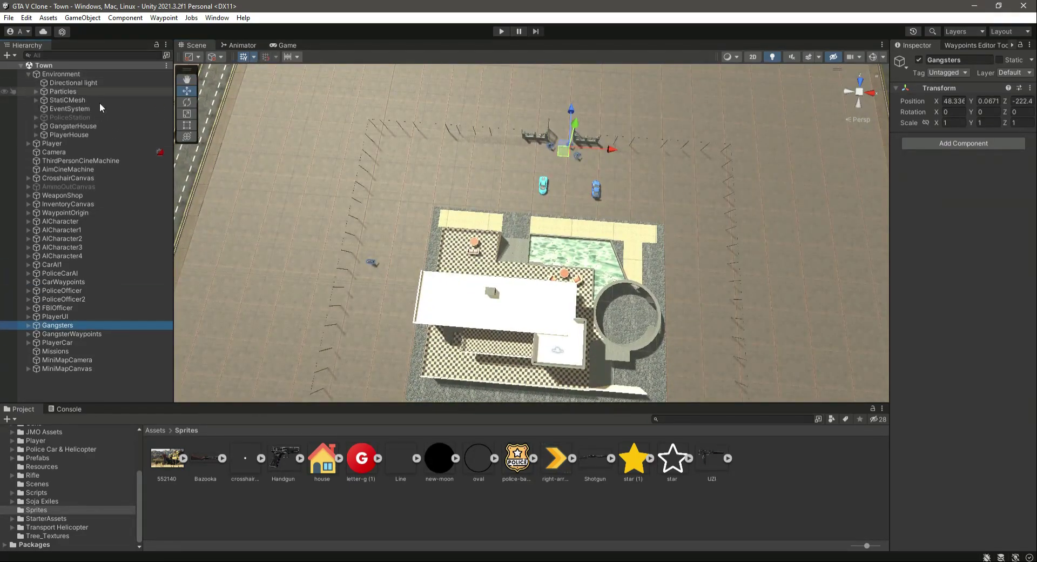
click(89, 127)
right_drag(620, 262, 439, 287)
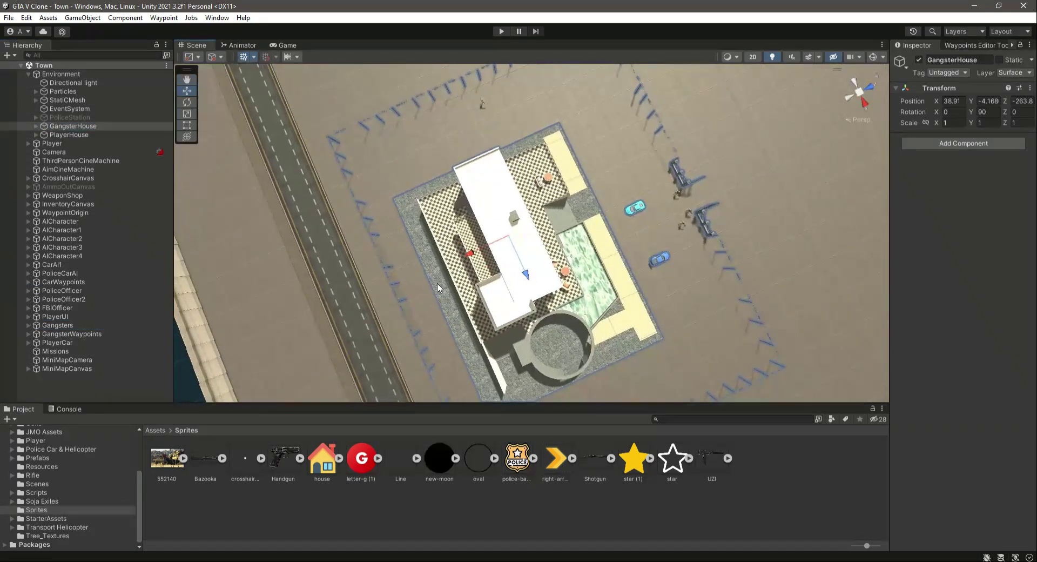
- Add a Square sprite under GangsterHouse and raise it above the house
click(60, 129)
right_click(60, 128)
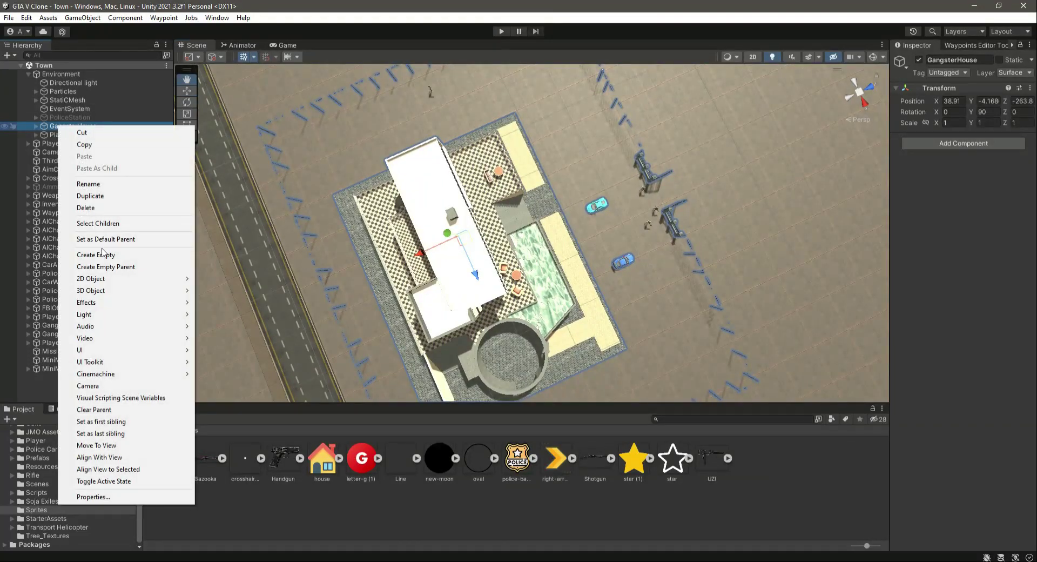
mouse_move(129, 281)
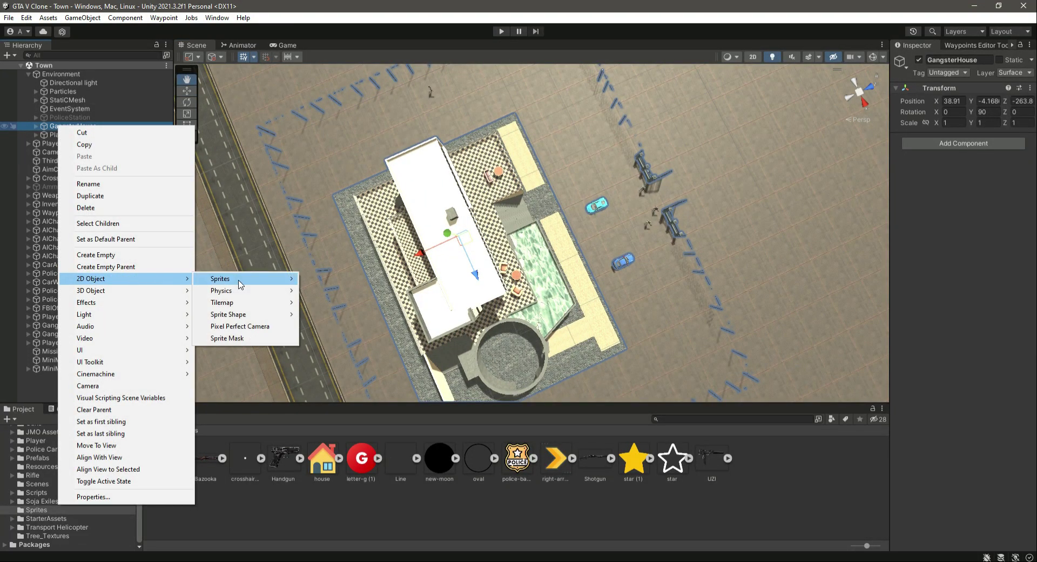
mouse_move(245, 284)
click(322, 282)
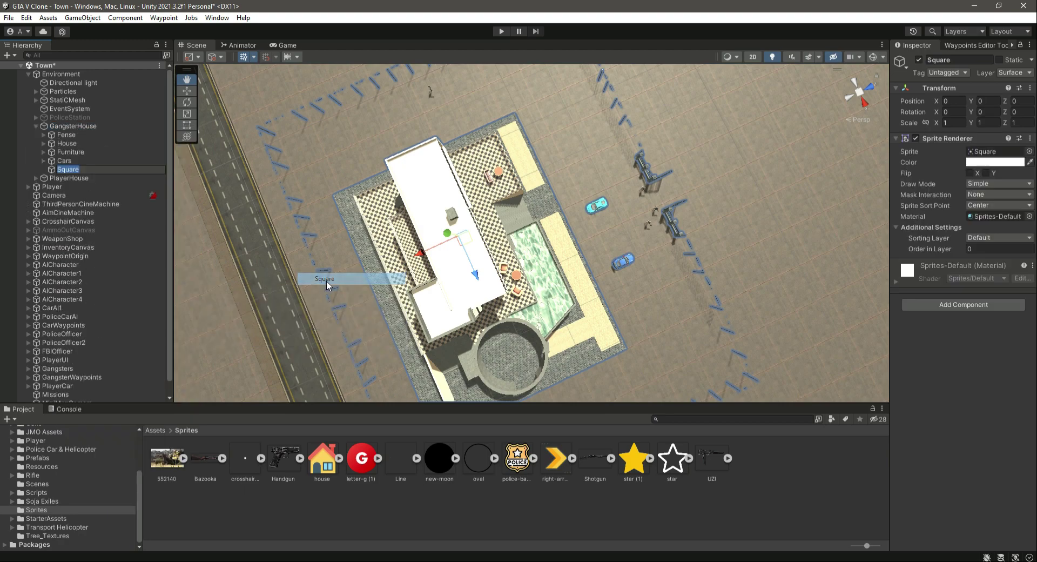
right_drag(572, 256, 499, 245)
drag(479, 241, 443, 158)
- Set the Square's rotation X -90, Z -90 and give it the letter-g sprite
click(959, 112)
text(-90)
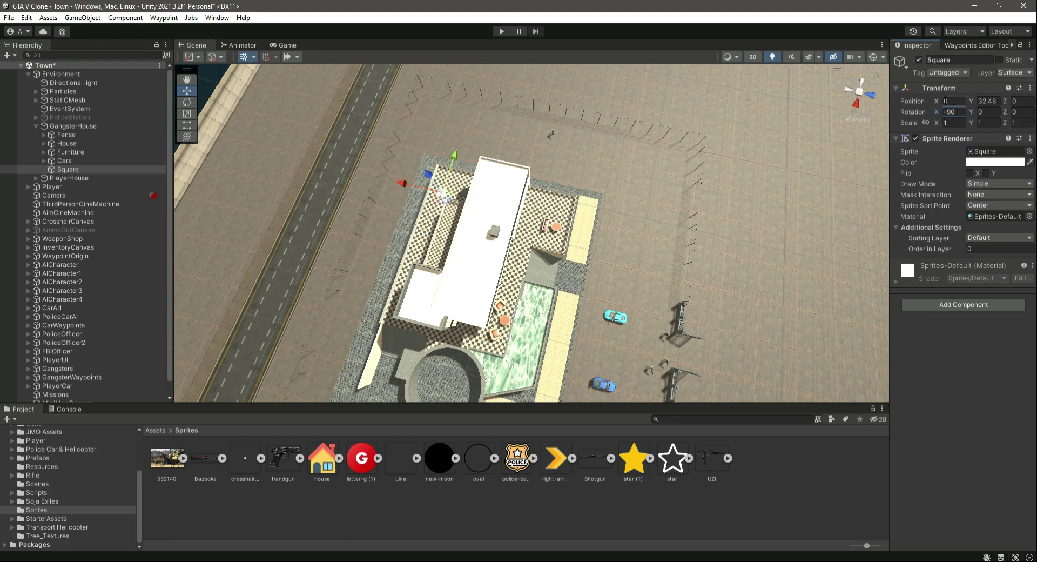
click(1021, 112)
text(-90)
drag(361, 465, 984, 156)
scroll(526, 258, up, 5)
alt+drag(527, 258, 451, 250)
drag(1005, 111, 205, 108)
- Turn the G icon face-up with rotation X -270, Y 0, Z 270
click(191, 103)
drag(516, 231, 191, 167)
drag(465, 190, 816, 133)
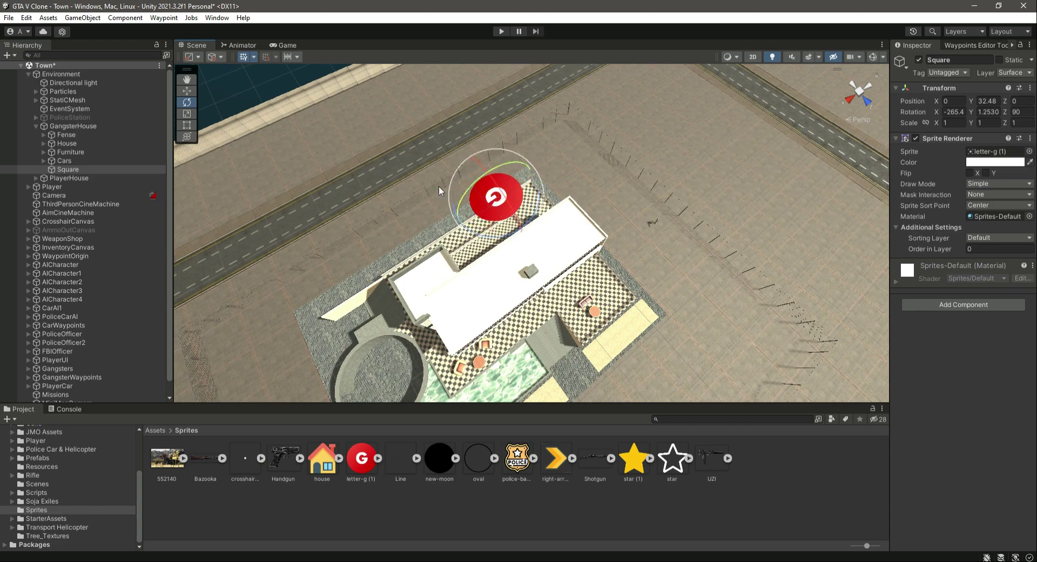
drag(515, 221, 892, 117)
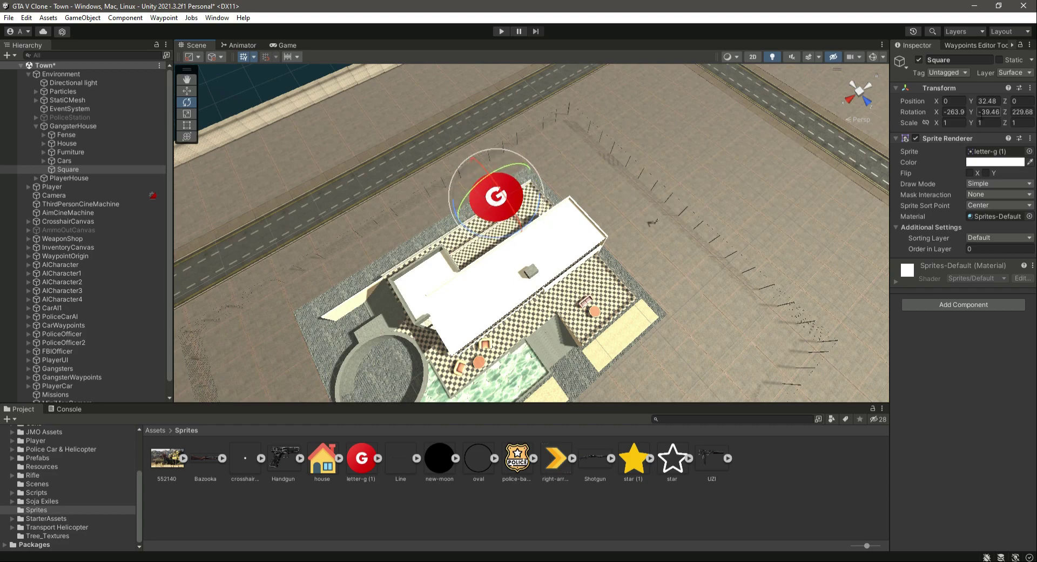
click(954, 112)
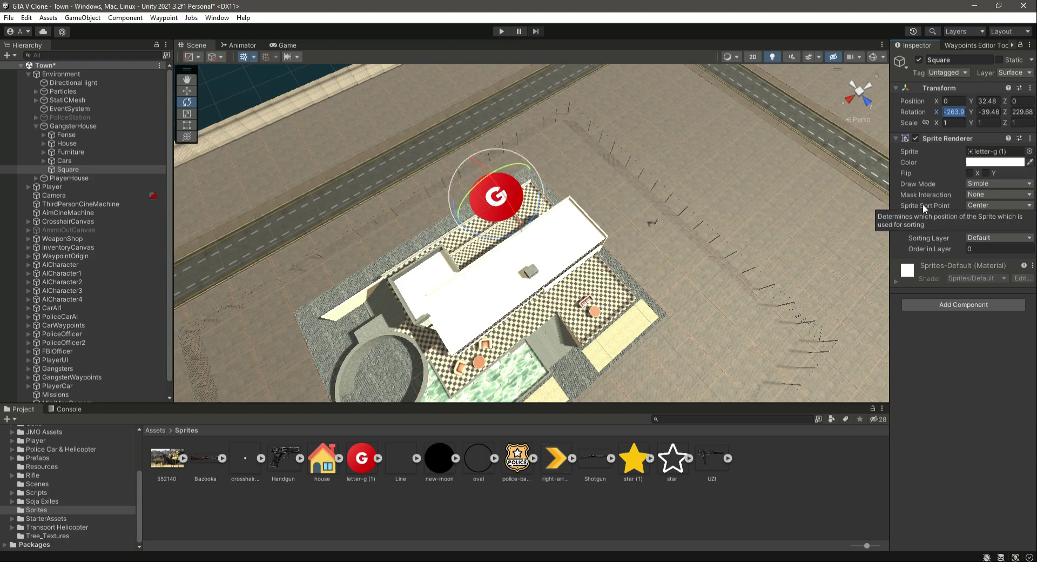
text(-270)
key(Tab)
text(0)
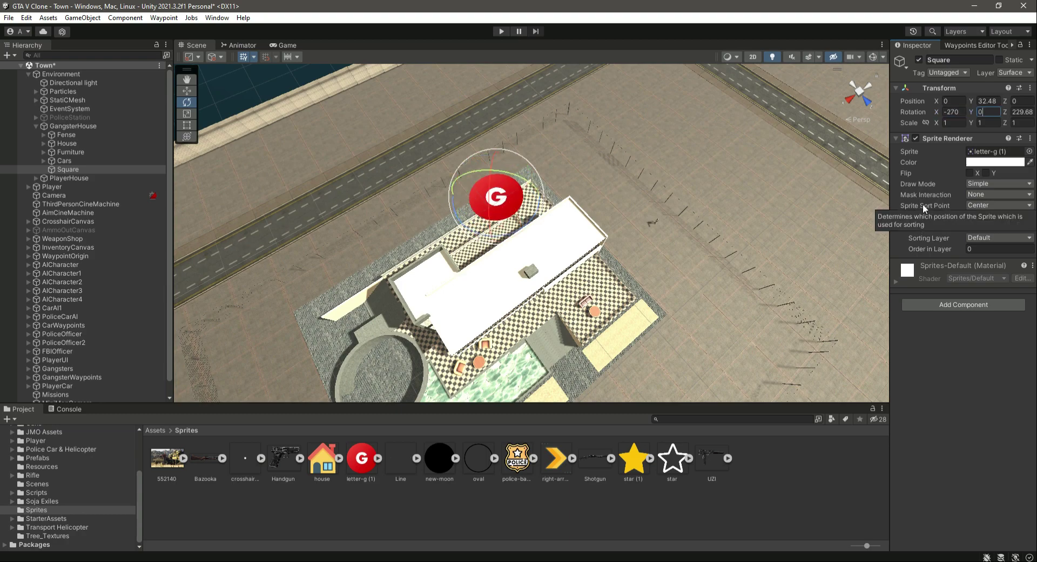
key(Tab)
text(270)
- Position the G icon just above the gangster house roof and save the scene
click(190, 95)
right_drag(551, 142, 516, 153)
drag(515, 152, 605, 319)
right_drag(728, 243, 563, 171)
key(d)
right_drag(616, 257, 576, 155)
key(w)
key(a)
right_drag(567, 289, 482, 261)
drag(515, 235, 516, 381)
right_drag(516, 381, 481, 460)
drag(608, 233, 636, 246)
right_drag(378, 232, 486, 233)
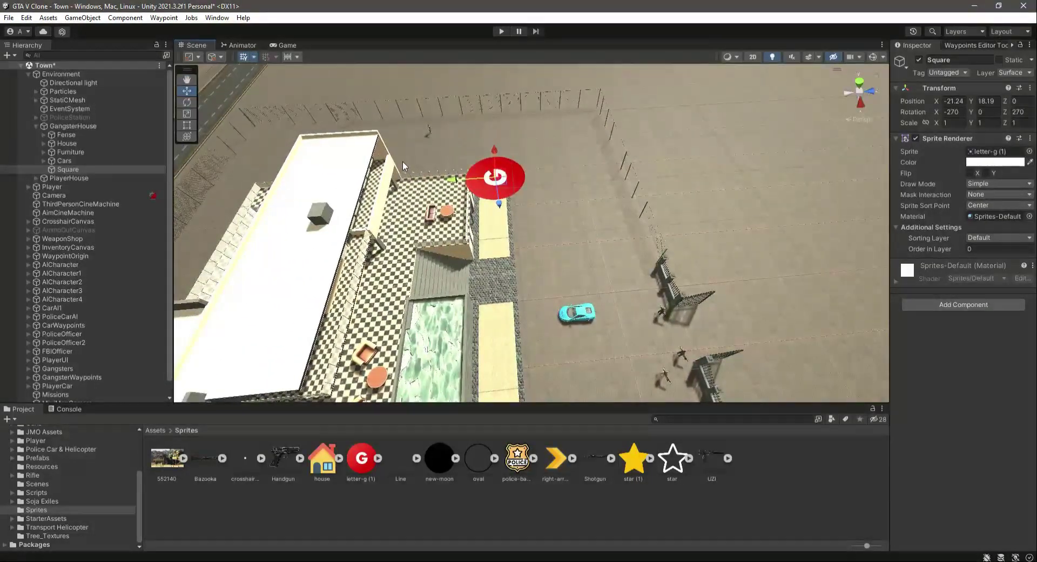
key(ctrl+s)
click(288, 44)
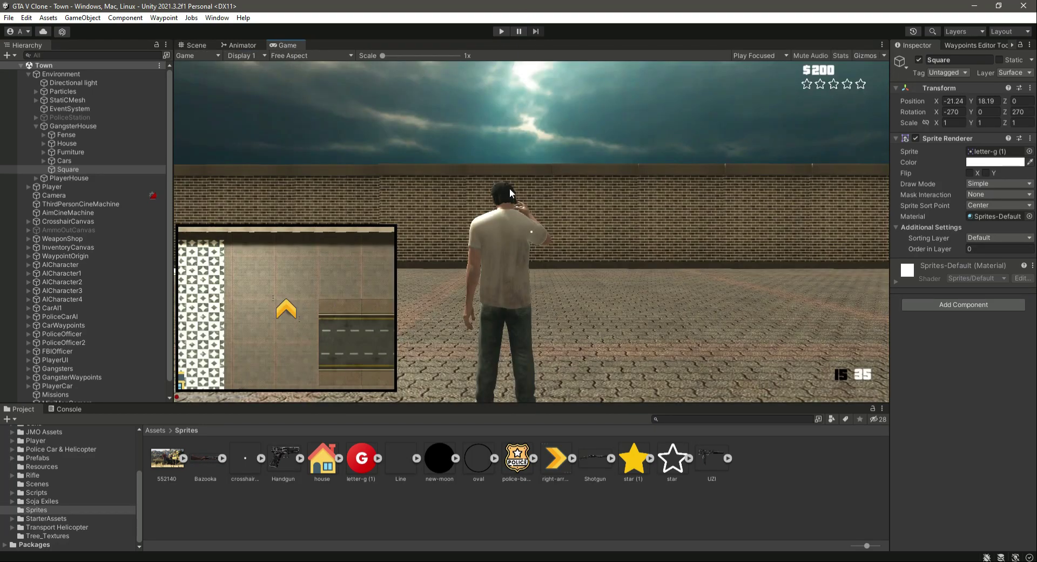
click(28, 74)
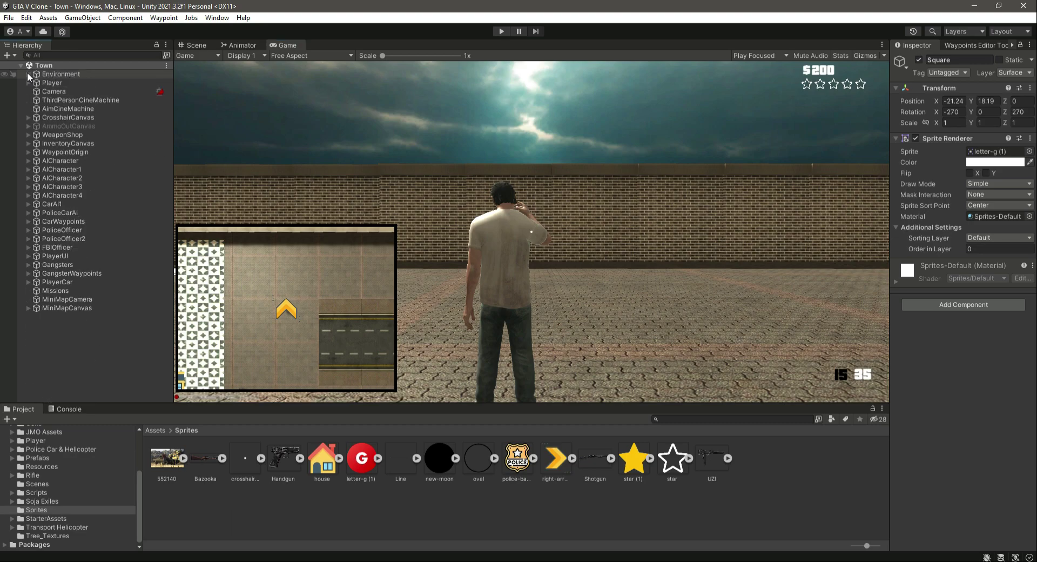
click(89, 299)
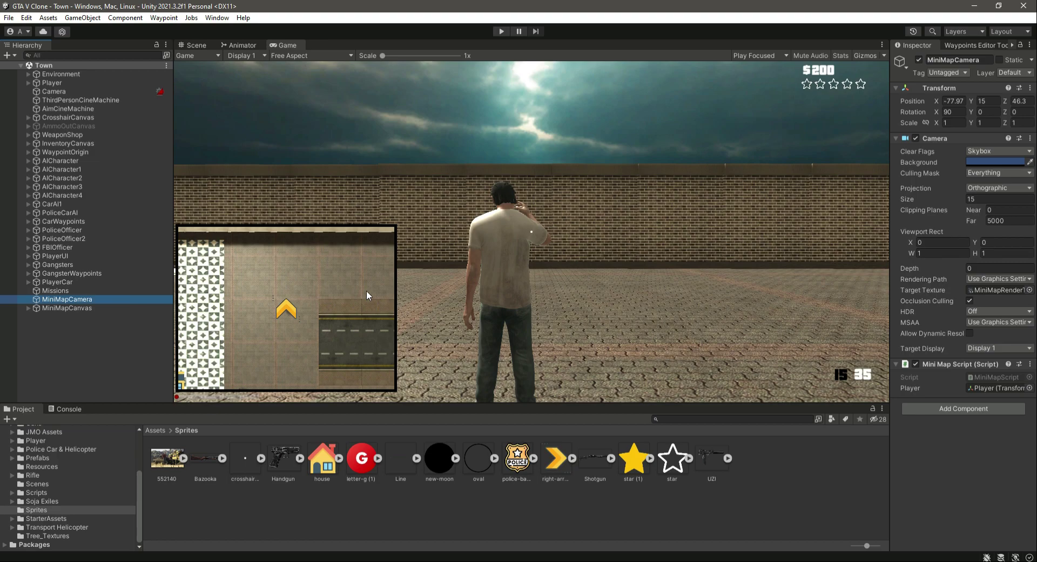
click(987, 198)
text(10)
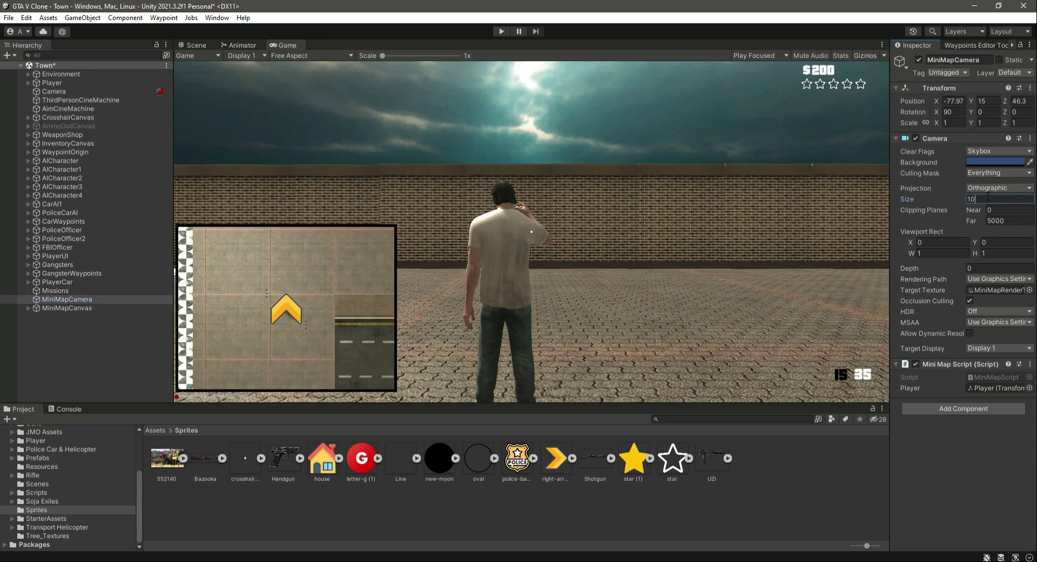
text(00)
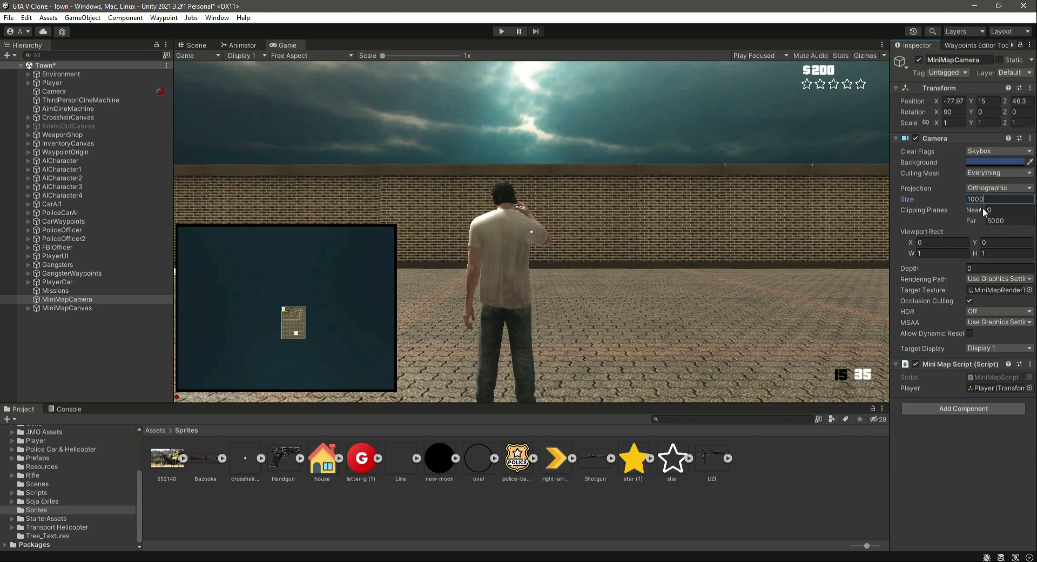
key(BackSpace)
key(BackSpace)
text(50)
key(BackSpace)
key(BackSpace)
key(BackSpace)
key(BackSpace)
text(500)
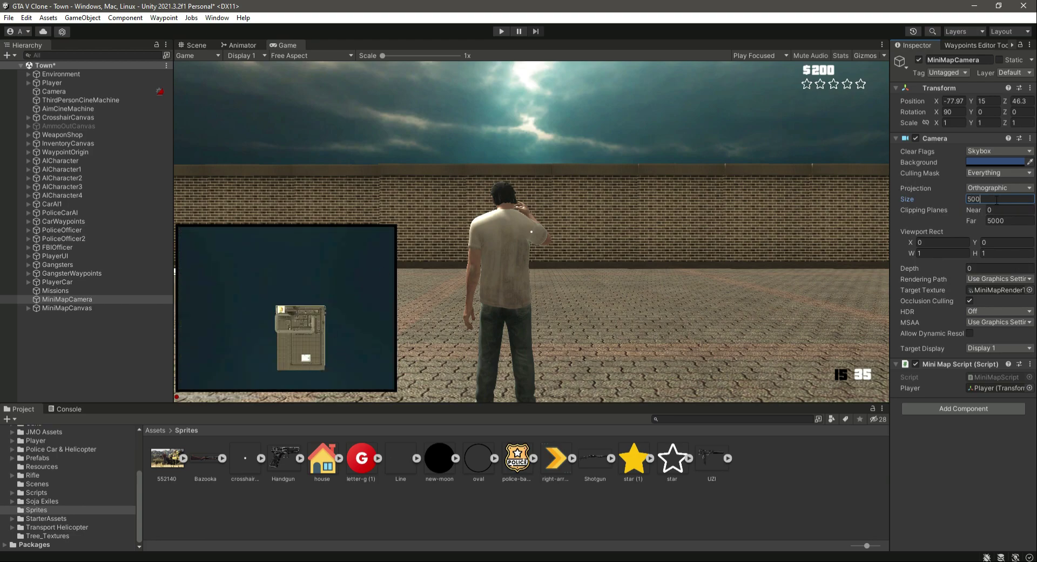
text(15)
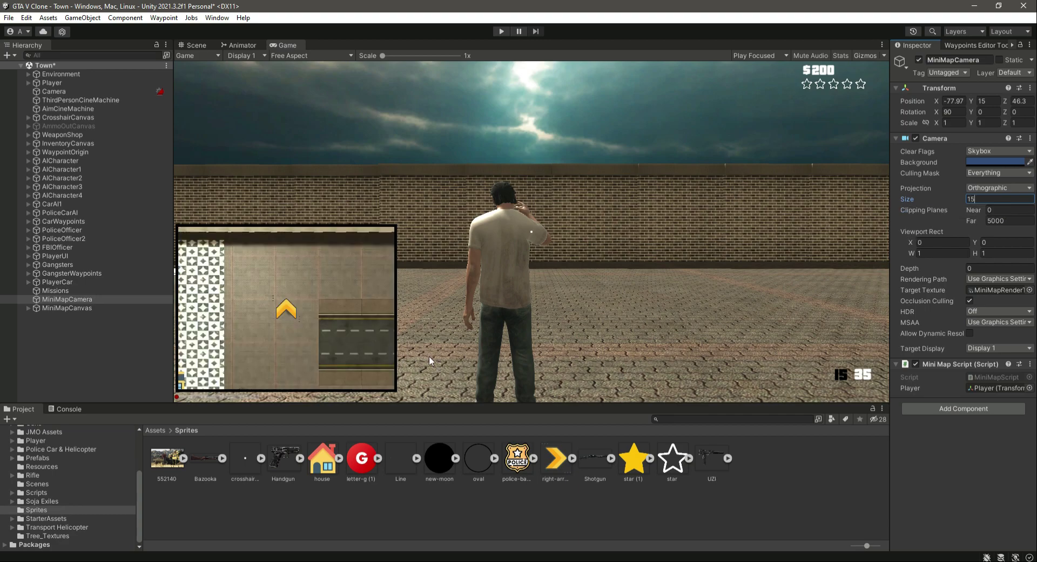
key(ctrl+s)
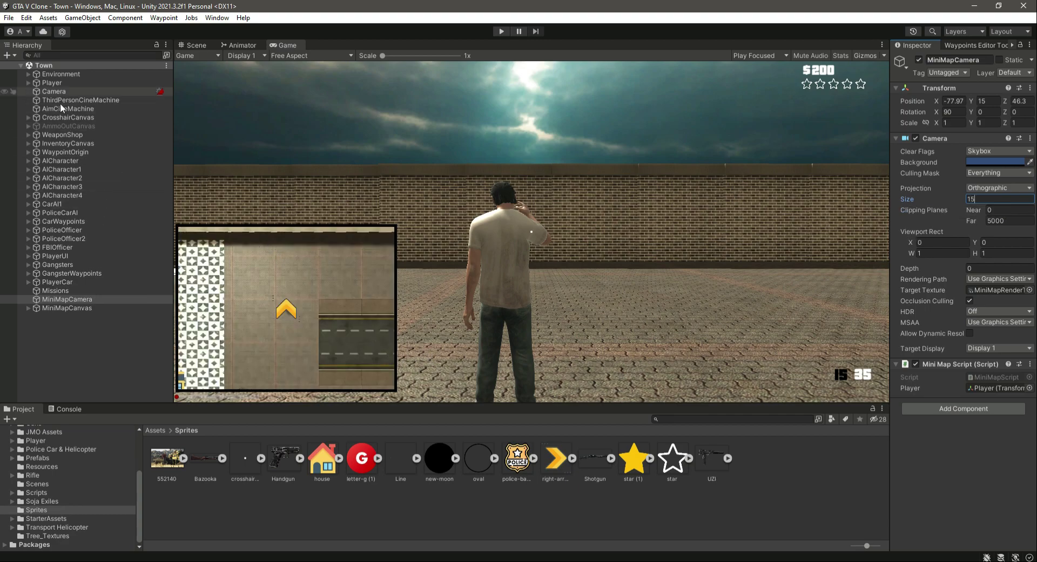
- Enable the PoliceStation object and view it from above in the Scene view
click(28, 73)
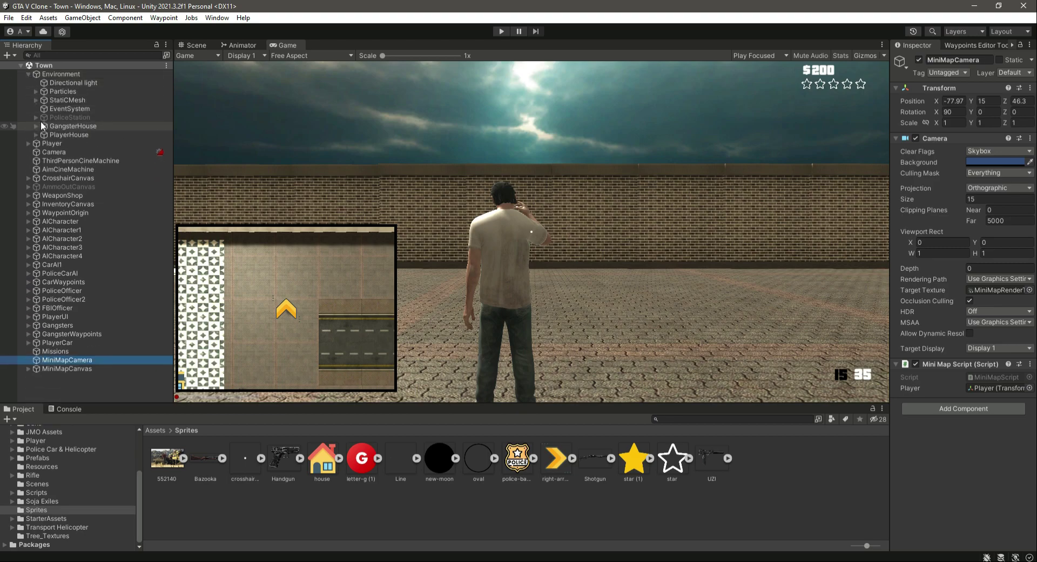
click(72, 116)
click(919, 59)
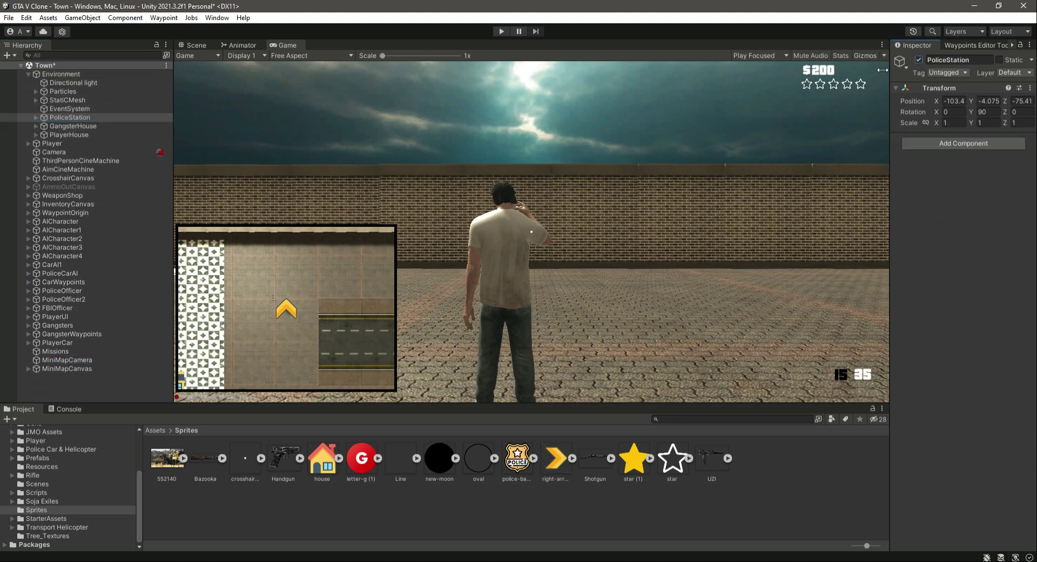
click(198, 46)
double_click(94, 118)
right_drag(521, 272, 201, 211)
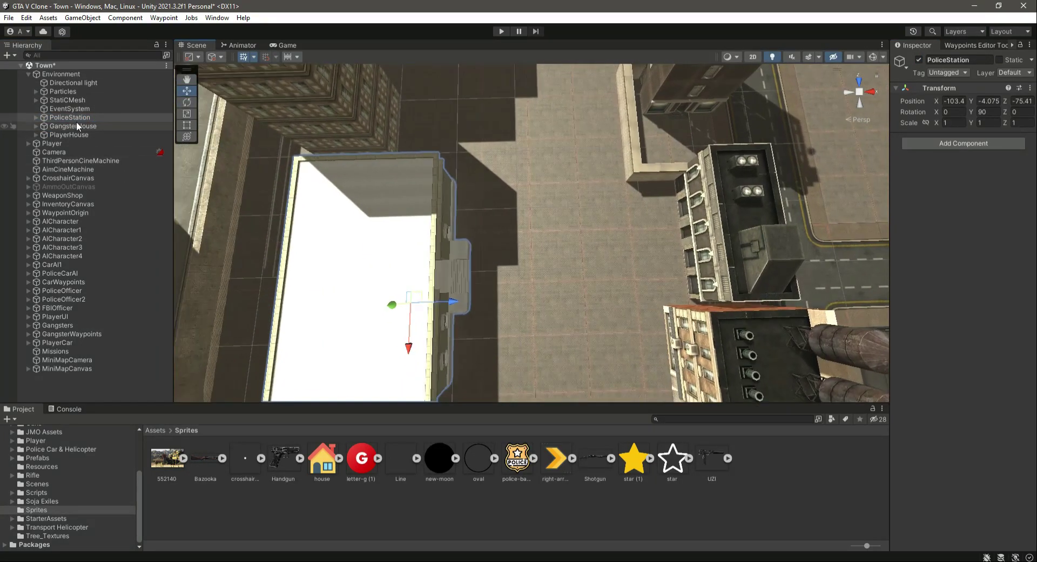
- Add a Square sprite under PoliceStation, raise it, and assign the police-badge image
right_click(76, 117)
mouse_move(150, 269)
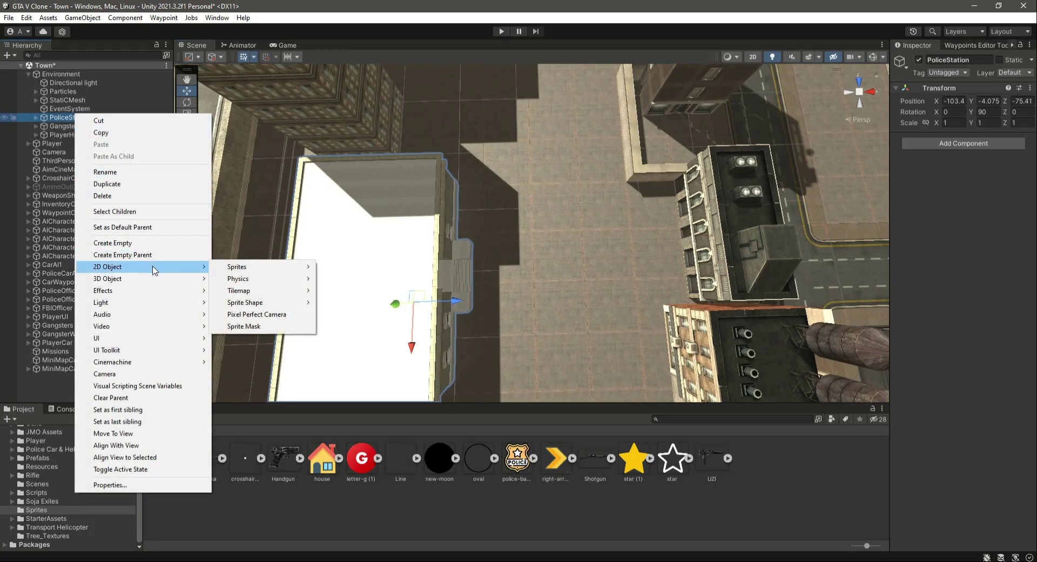
mouse_move(303, 268)
click(395, 268)
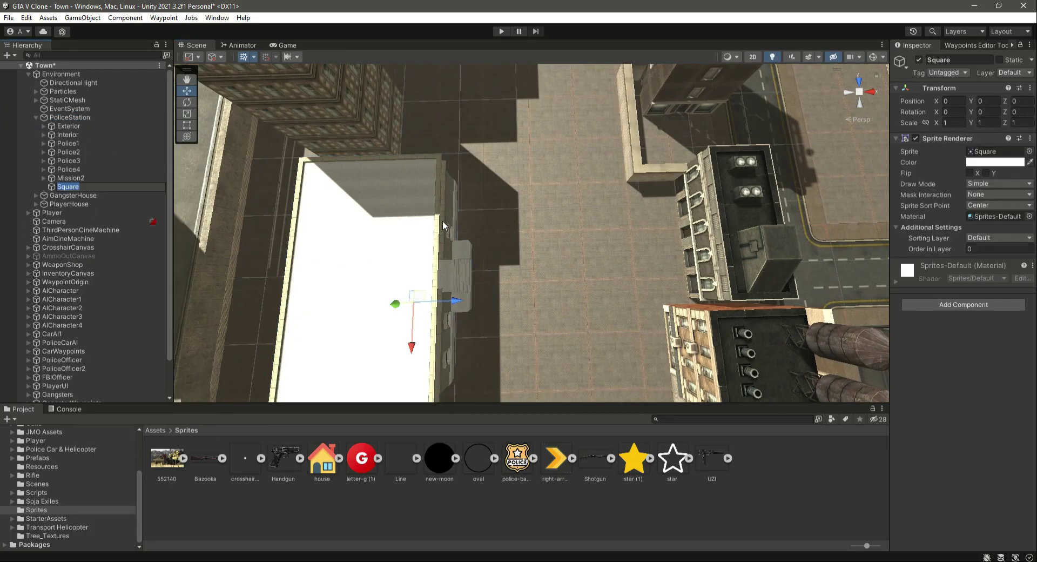
drag(397, 304, 254, 304)
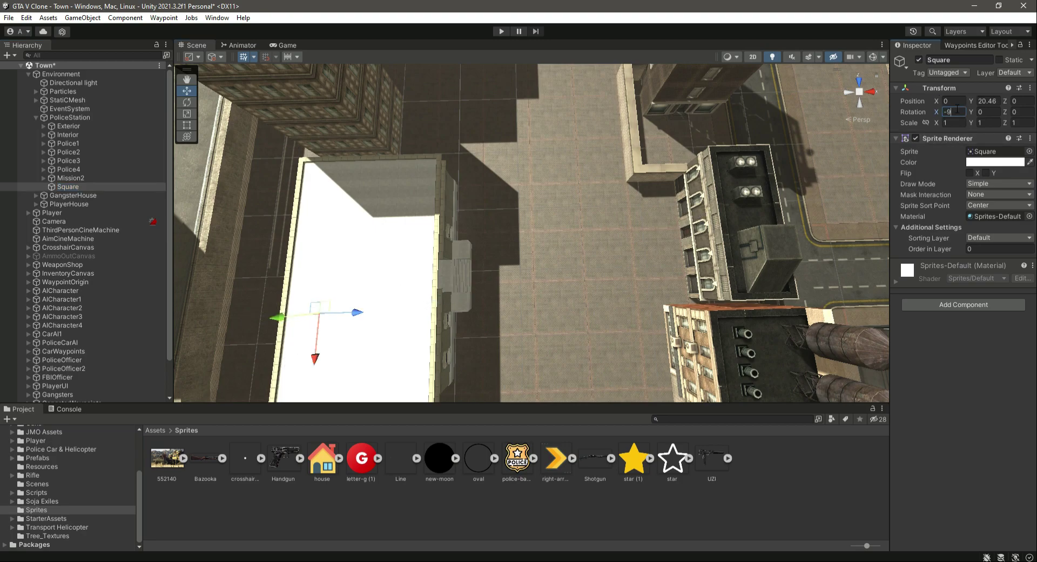
drag(275, 319, 413, 324)
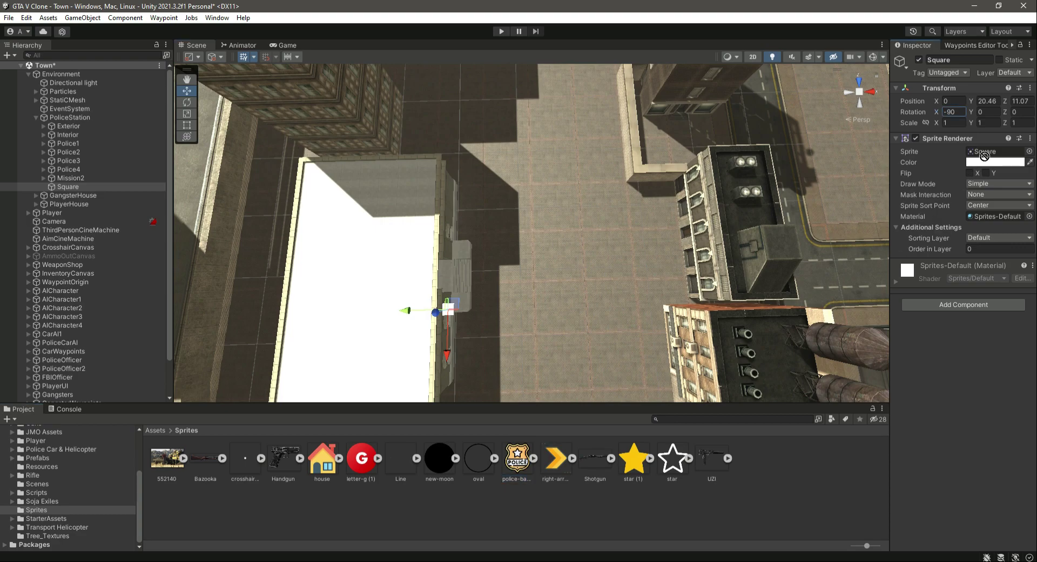
drag(984, 156, 988, 152)
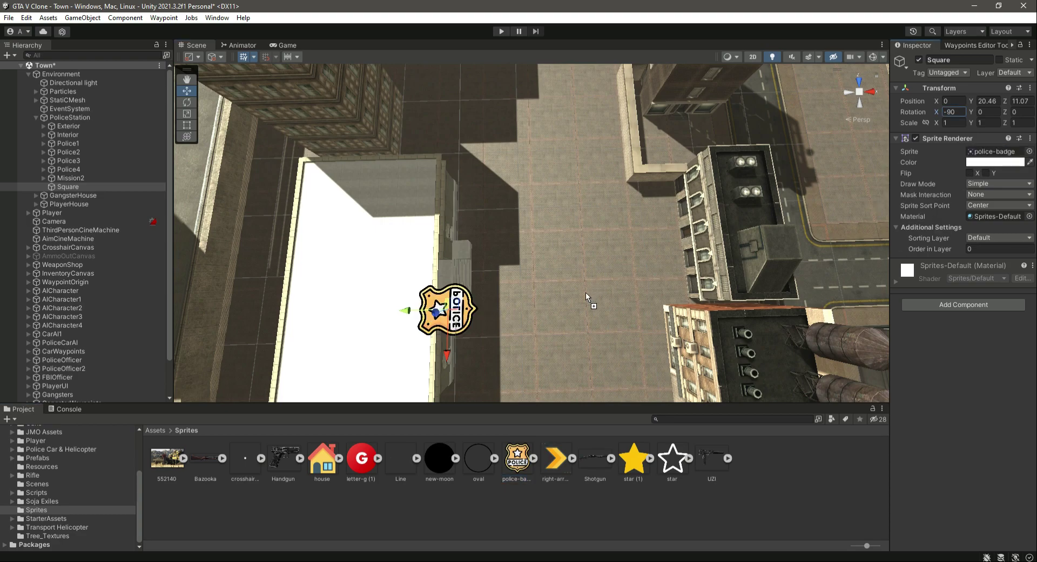
- Rotate the badge to X -270 and Z 180
click(187, 103)
drag(482, 312, 700, 201)
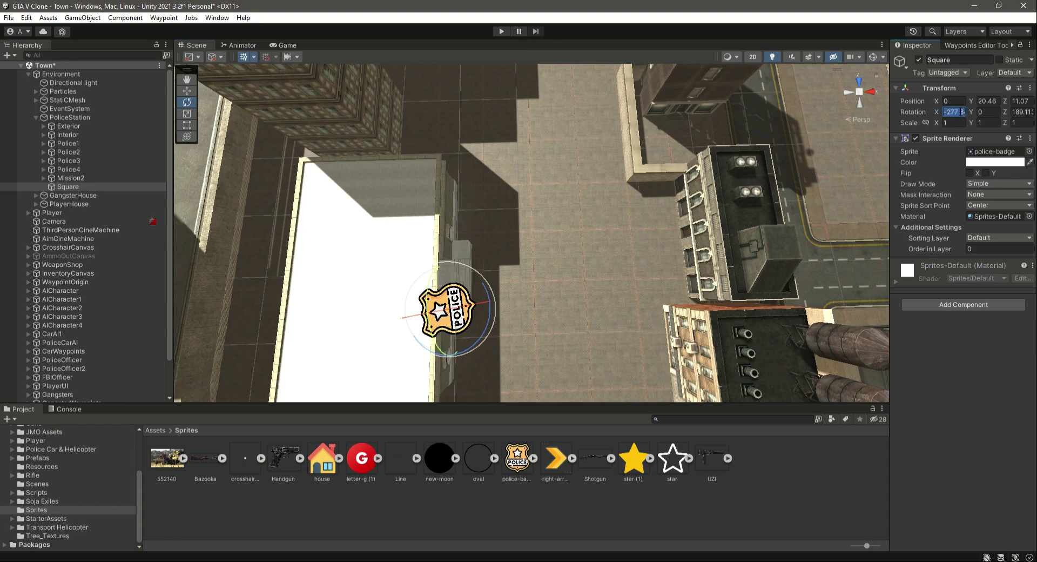
text(-270)
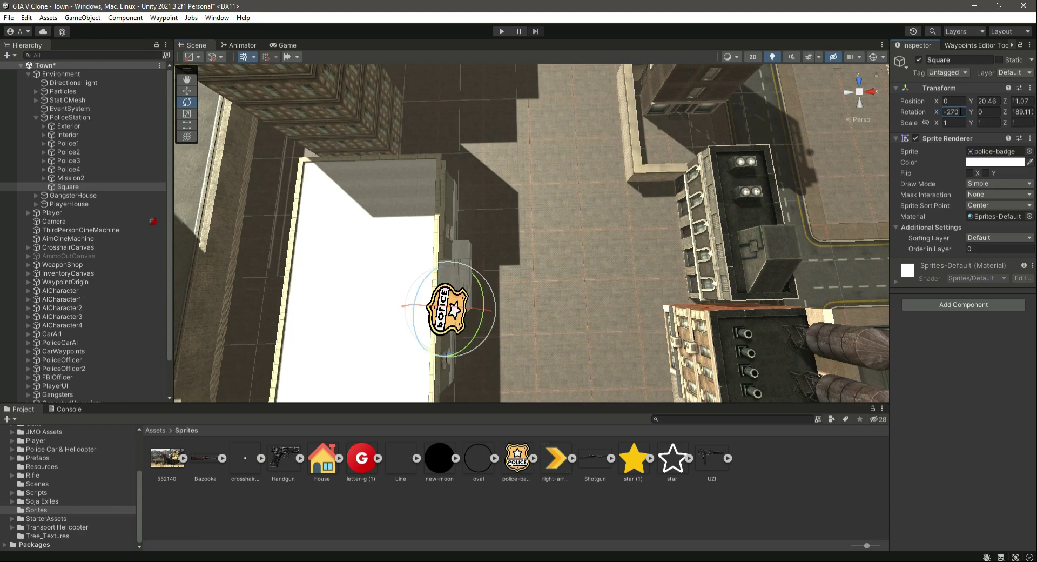
click(1027, 111)
text(180)
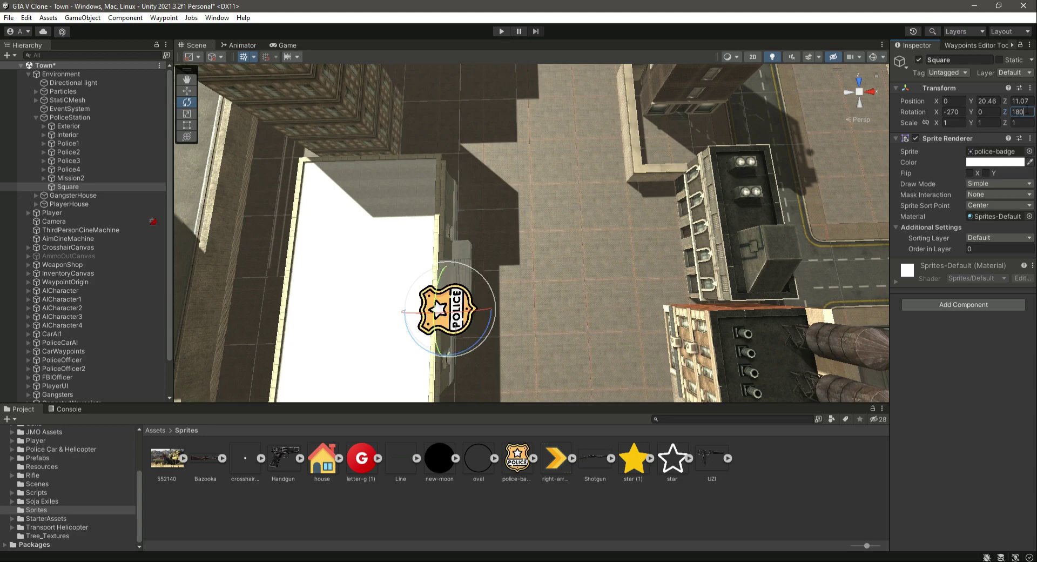
- Move the badge to sit beside the police station building and save the scene
right_drag(597, 264, 404, 255)
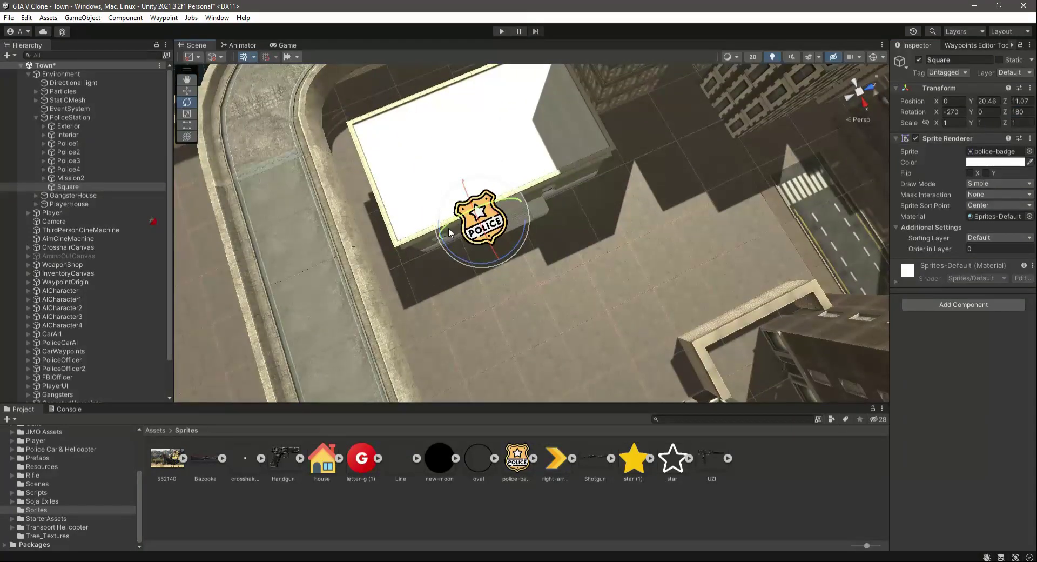
right_drag(504, 246, 457, 227)
click(193, 93)
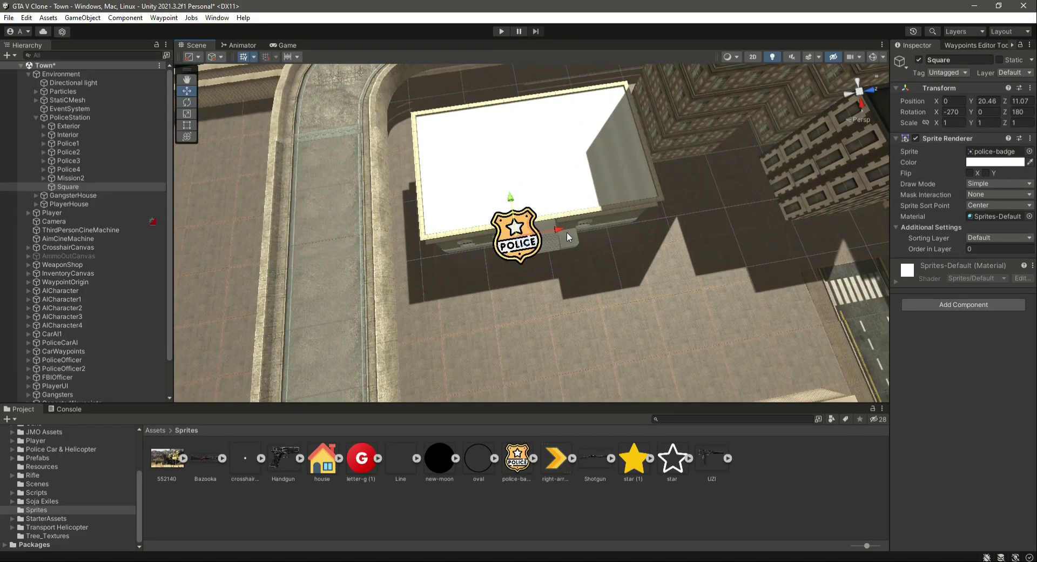
right_drag(475, 286, 633, 161)
key(w)
key(a)
drag(626, 131, 582, 174)
drag(606, 212, 612, 203)
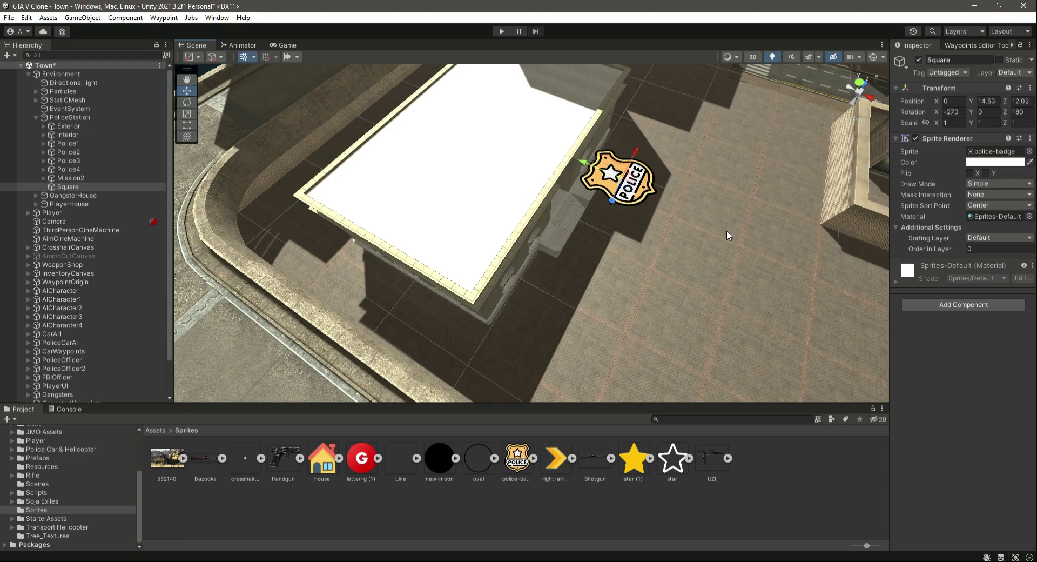
key(ctrl+s)
right_drag(724, 268, 535, 276)
- Collapse the hierarchy groups and enter play mode to test the minimap
key(s)
key(d)
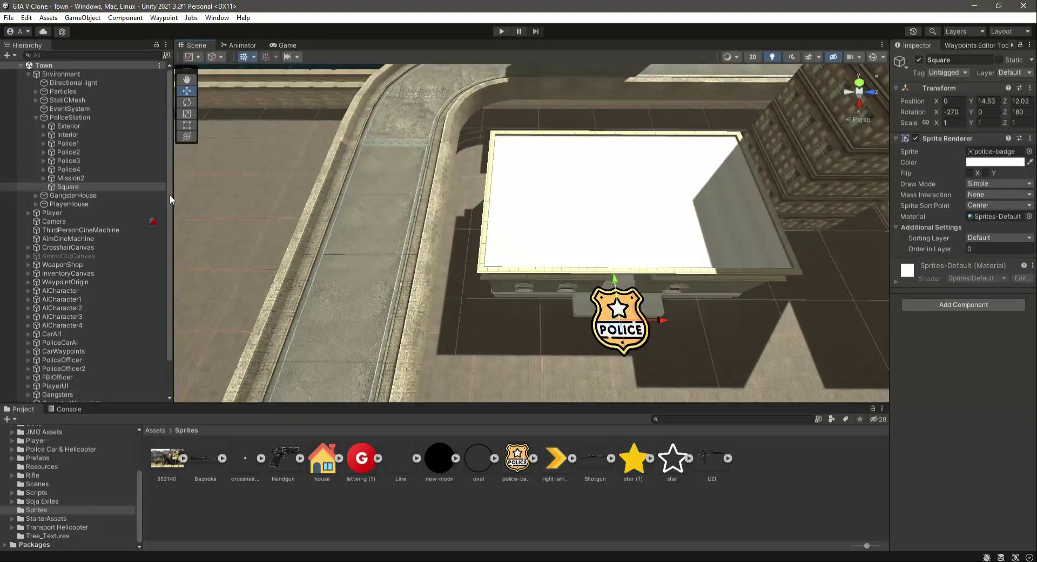
click(35, 117)
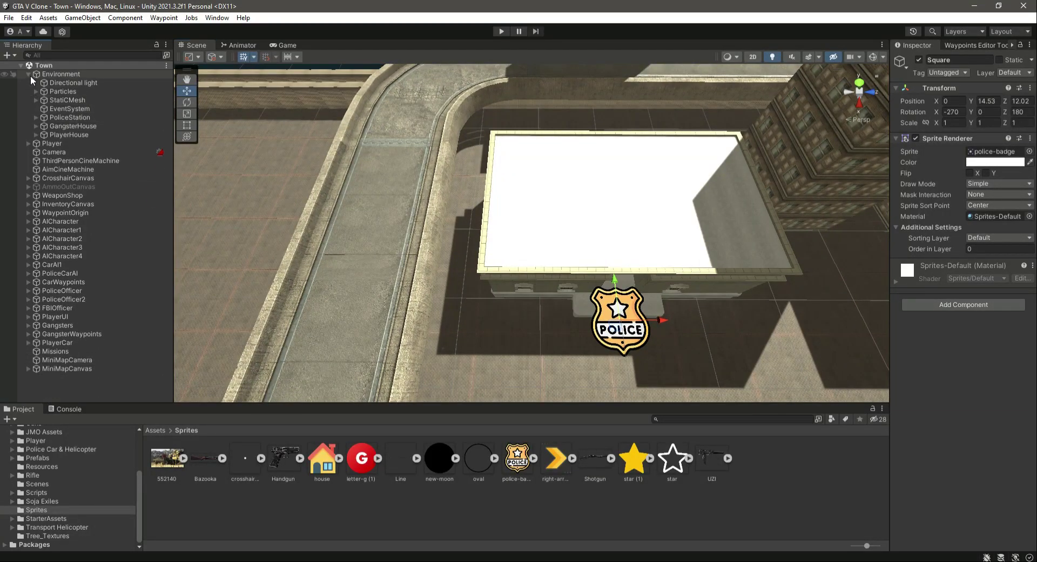
click(28, 74)
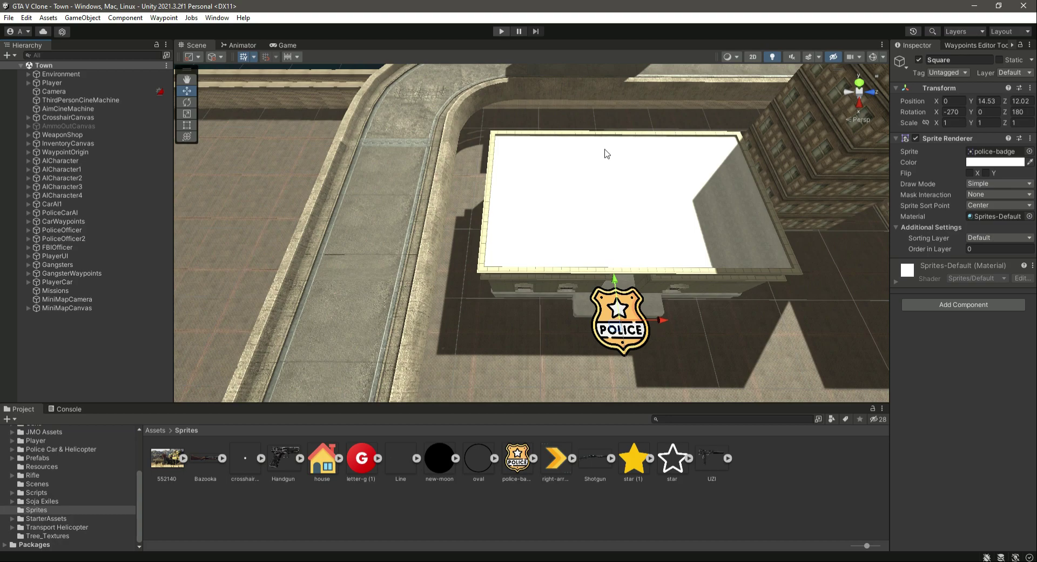
key(ctrl+p)
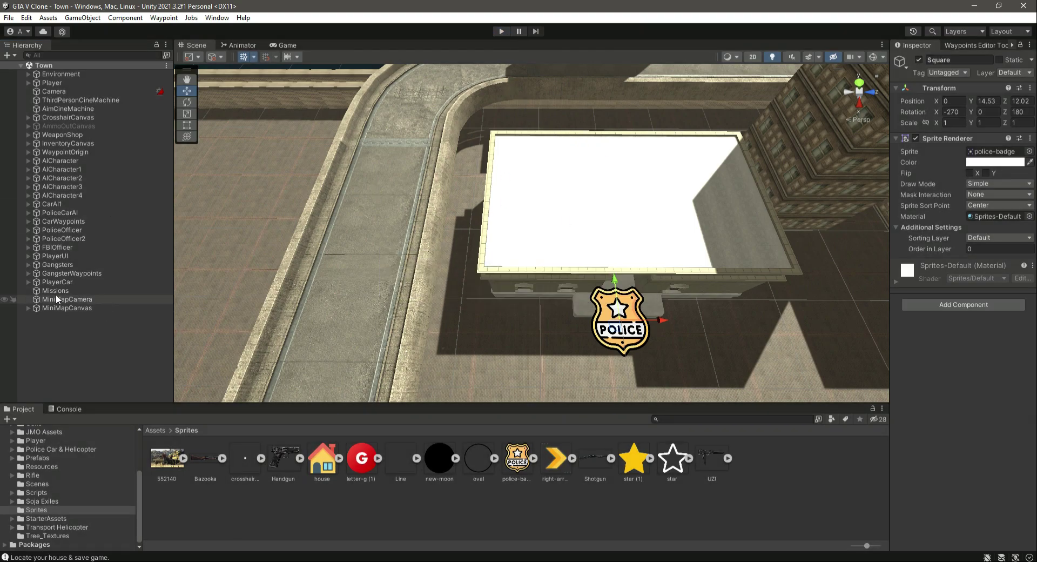
click(27, 274)
click(28, 273)
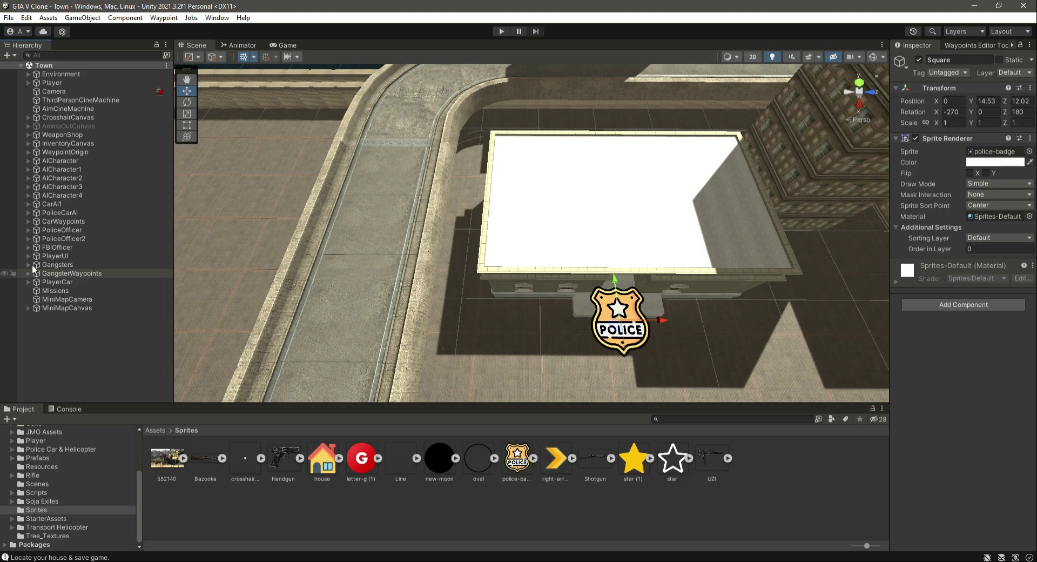
- Put the PoliceStation badge Square on the Icons layer
click(28, 74)
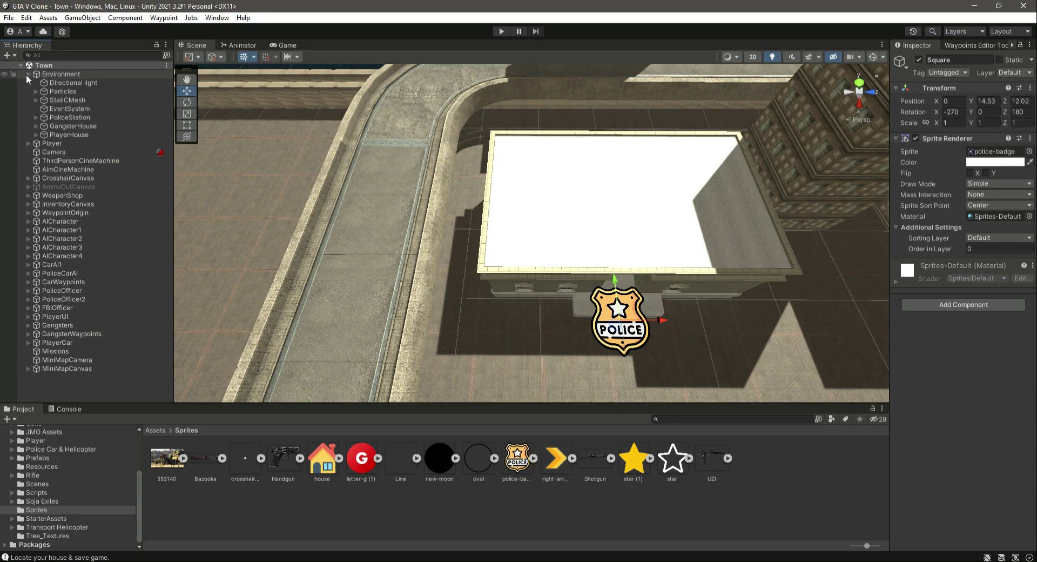
click(38, 115)
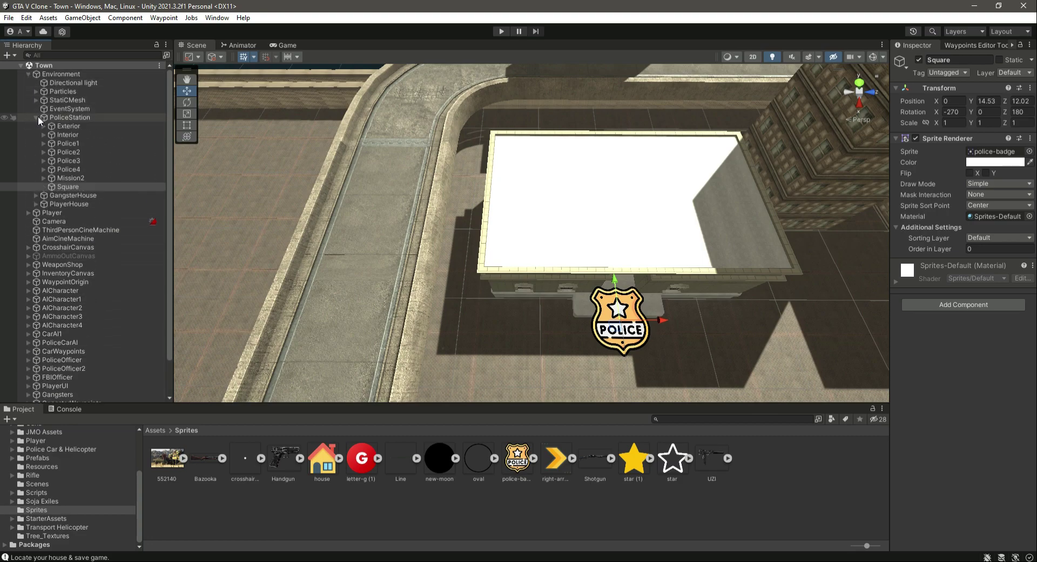
click(84, 186)
click(1010, 73)
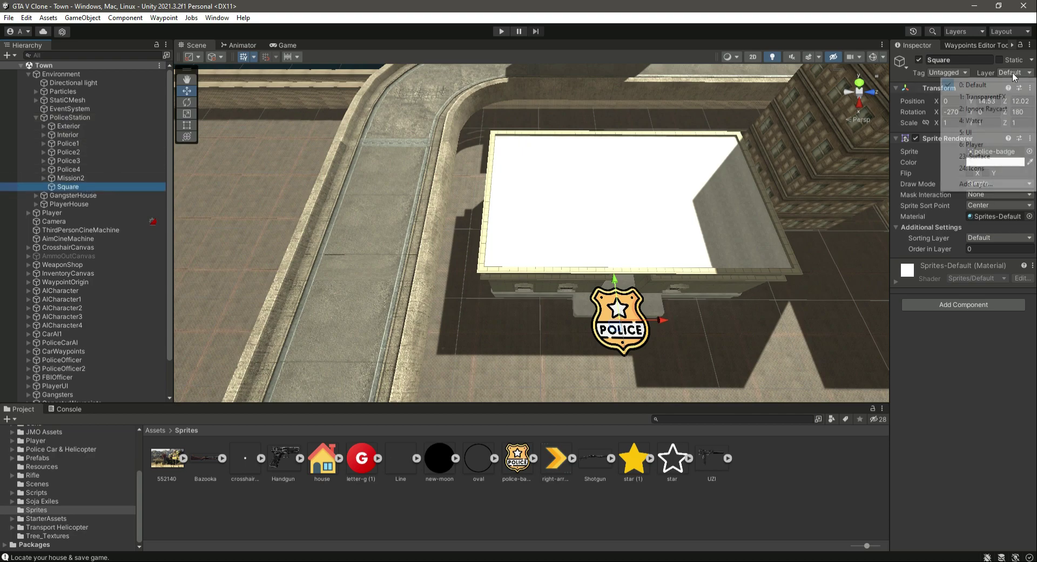
click(989, 172)
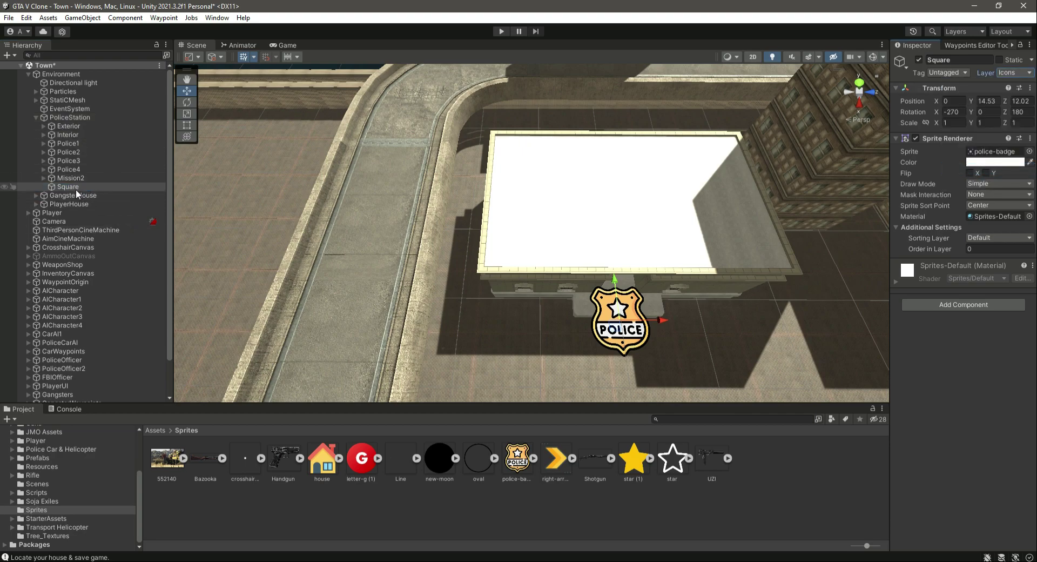
click(36, 117)
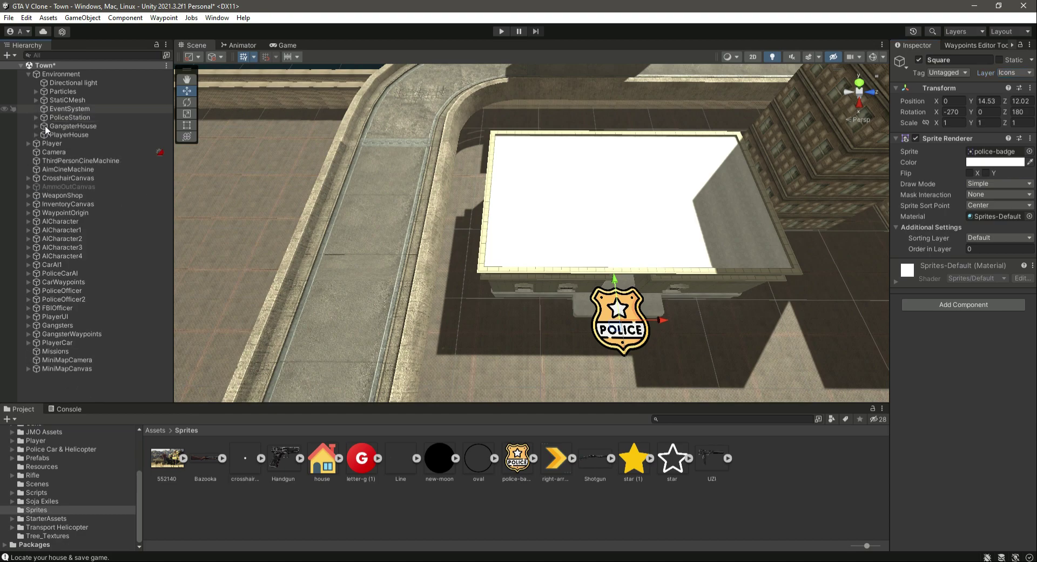
- Put the GangsterHouse G icon Square on the Icons layer and save the scene
click(36, 126)
click(74, 170)
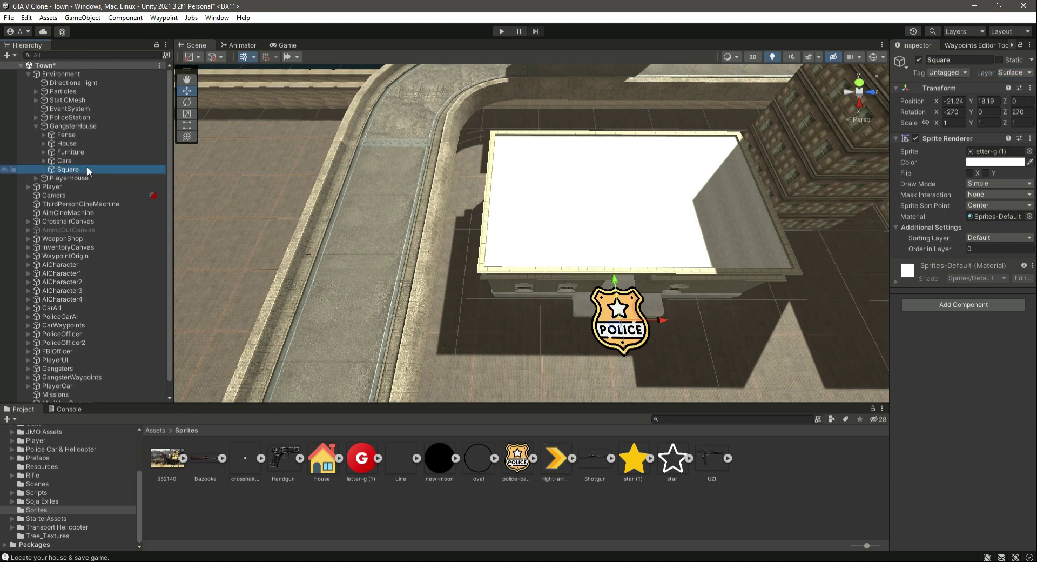
click(1010, 73)
click(989, 171)
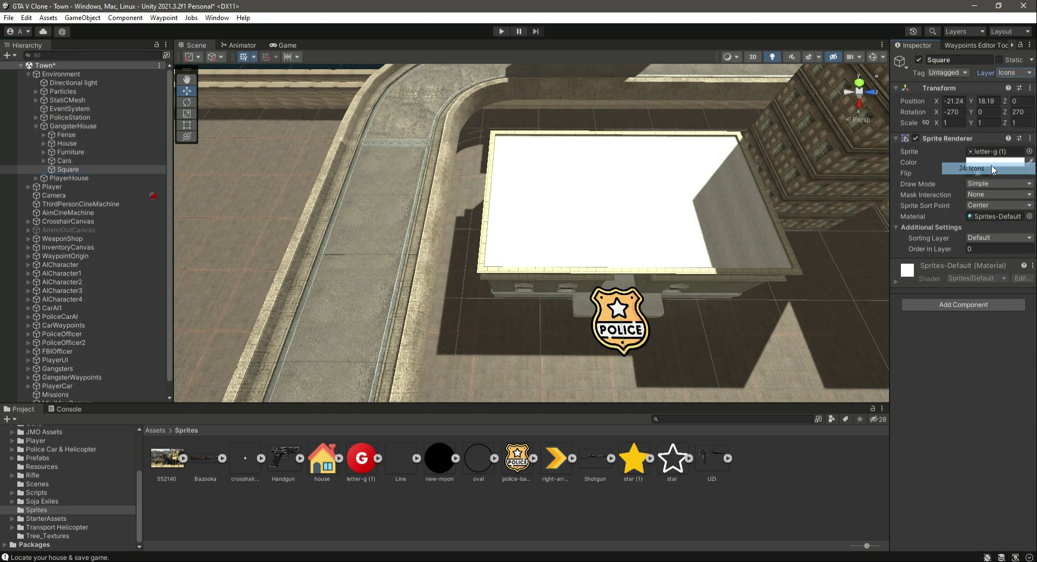
key(ctrl+s)
click(37, 125)
click(27, 75)
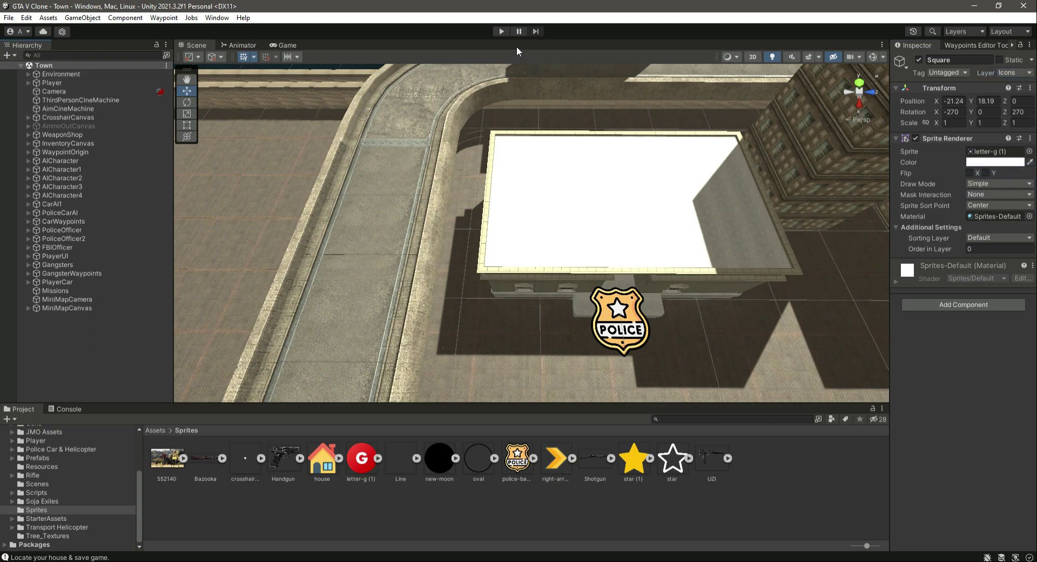
- Start play mode with the Game view maximized to test the minimap
click(500, 31)
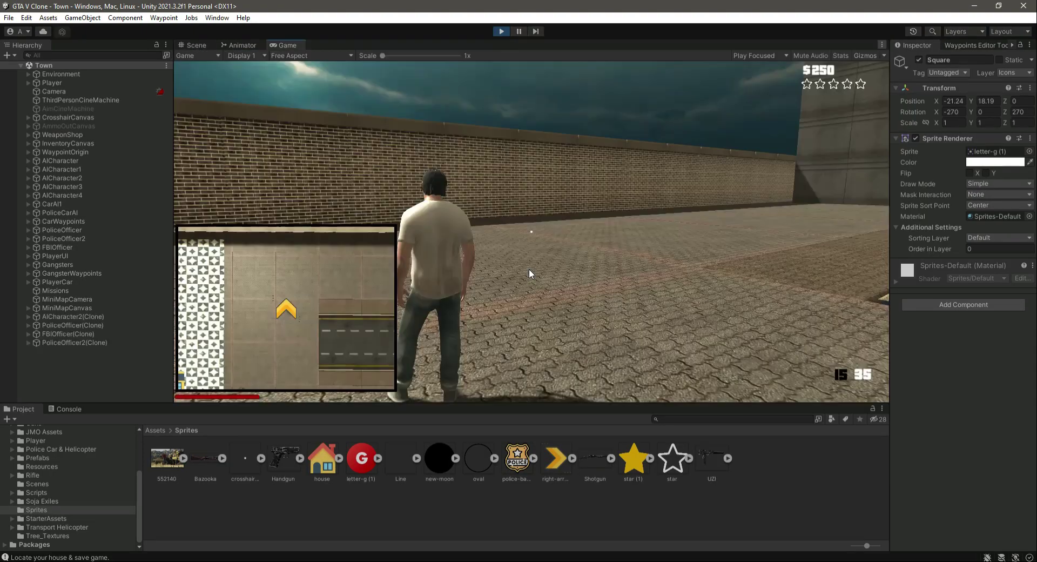
click(882, 45)
click(899, 84)
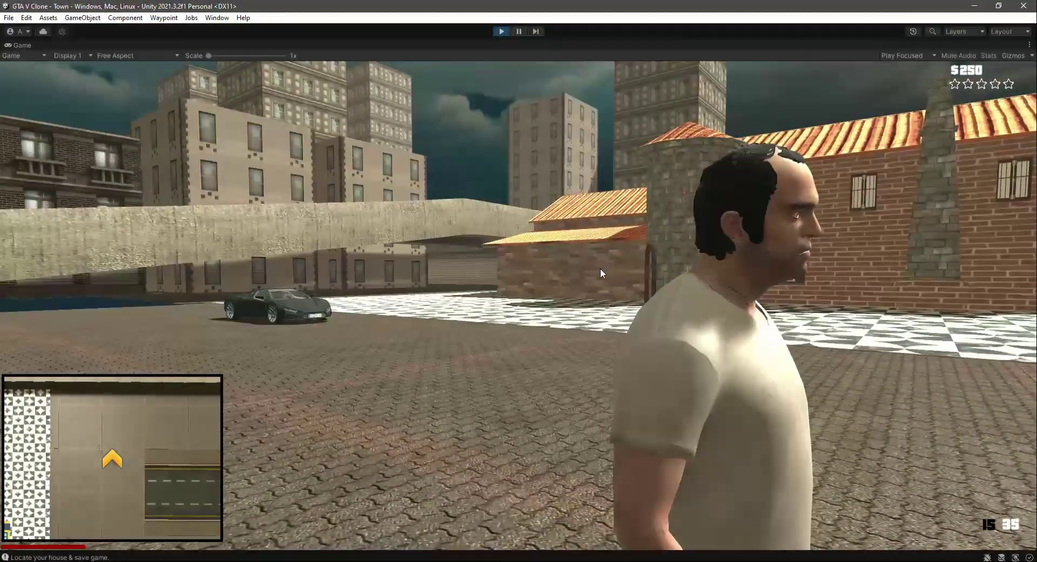
- Run the player across the plaza and along the police station wall toward the gangster house gates
key(w)
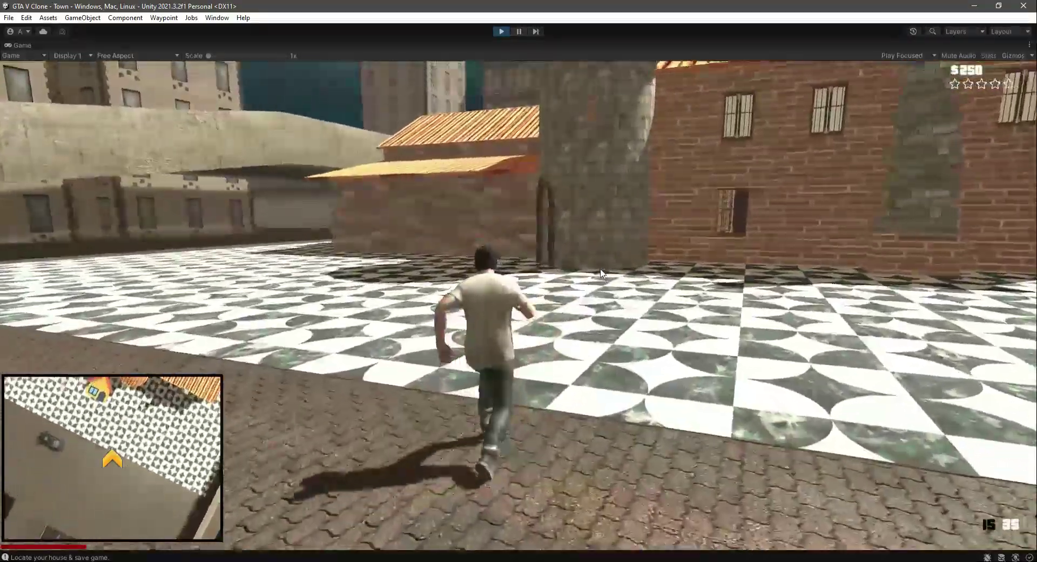
key(w)
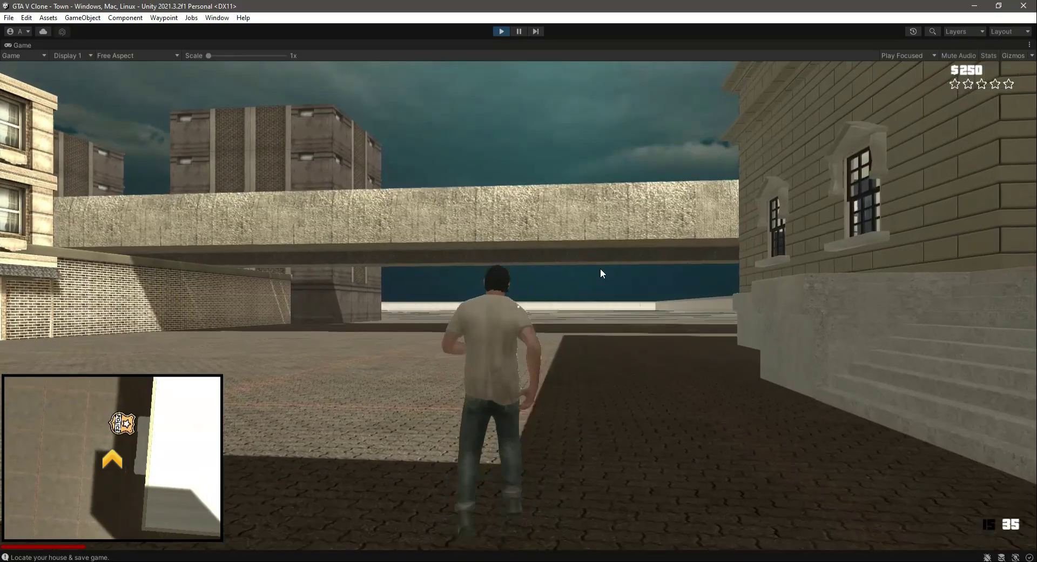
key(w)
key(d)
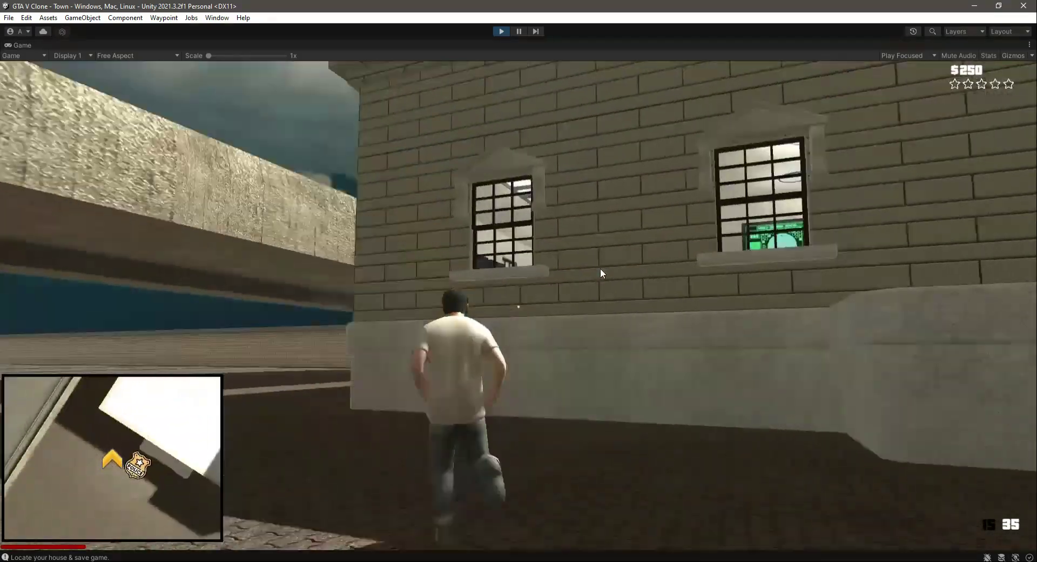
key(d)
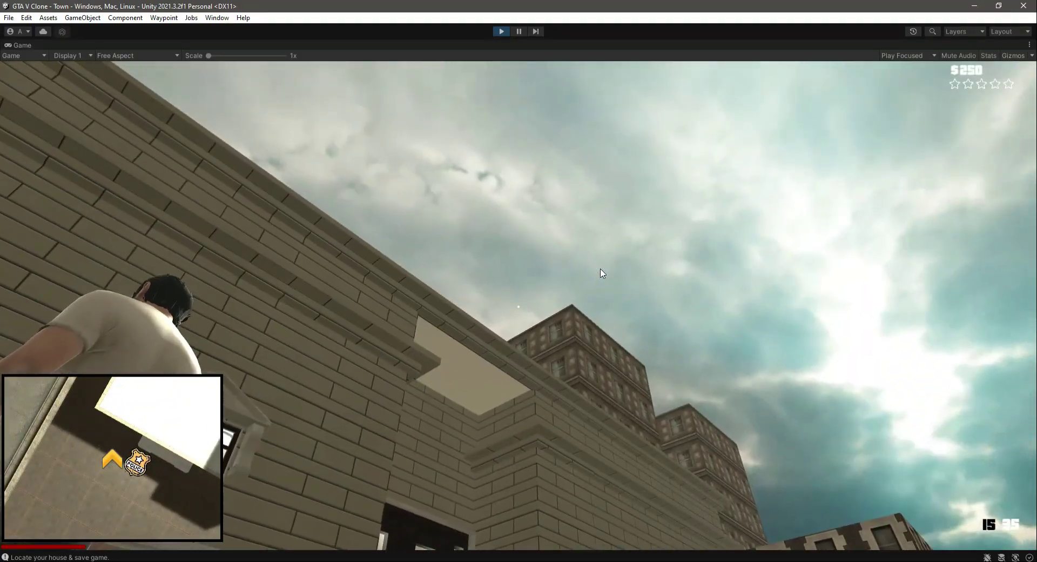
key(w)
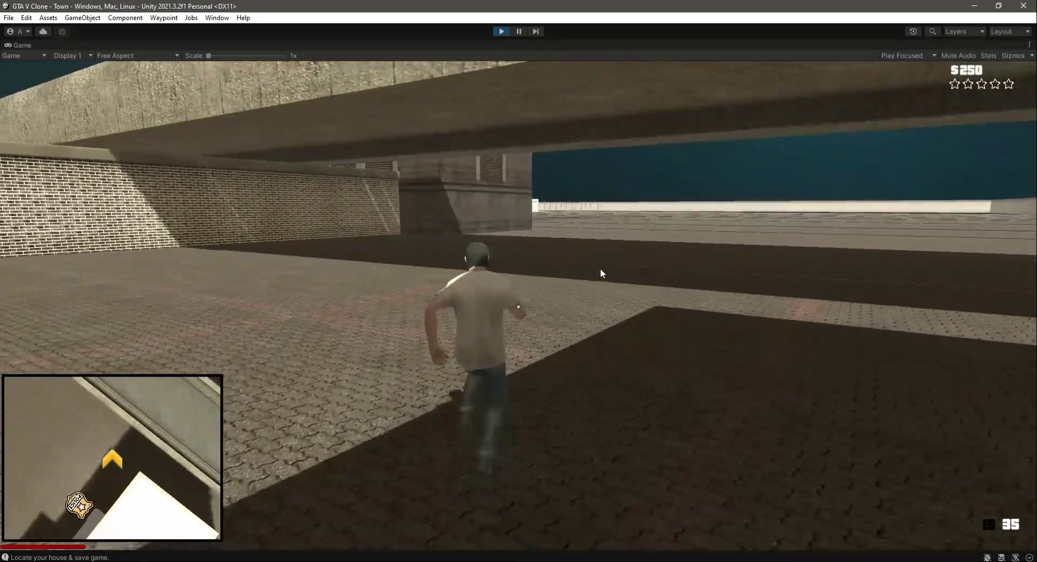
key(w)
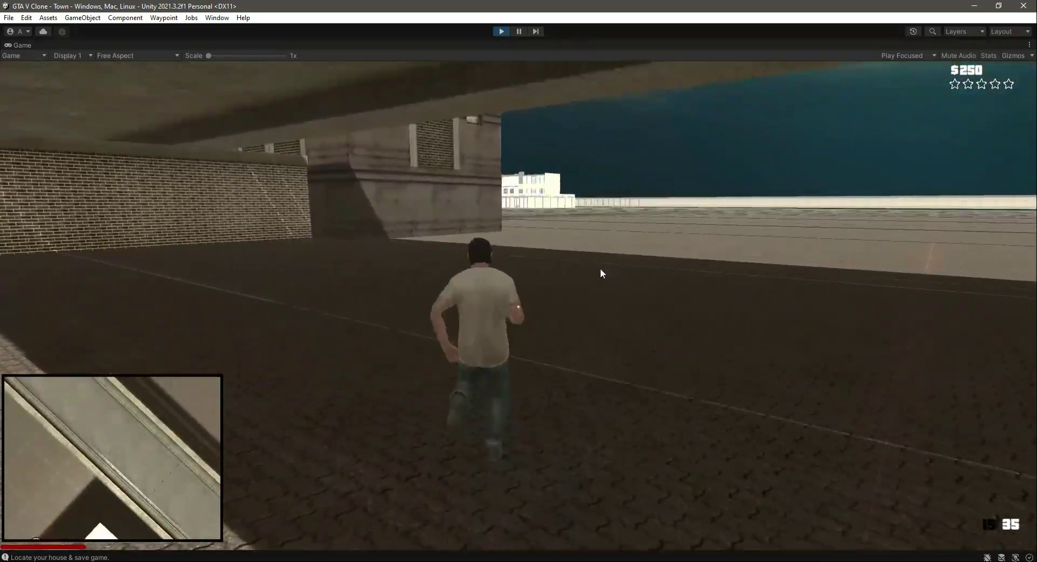
key(w)
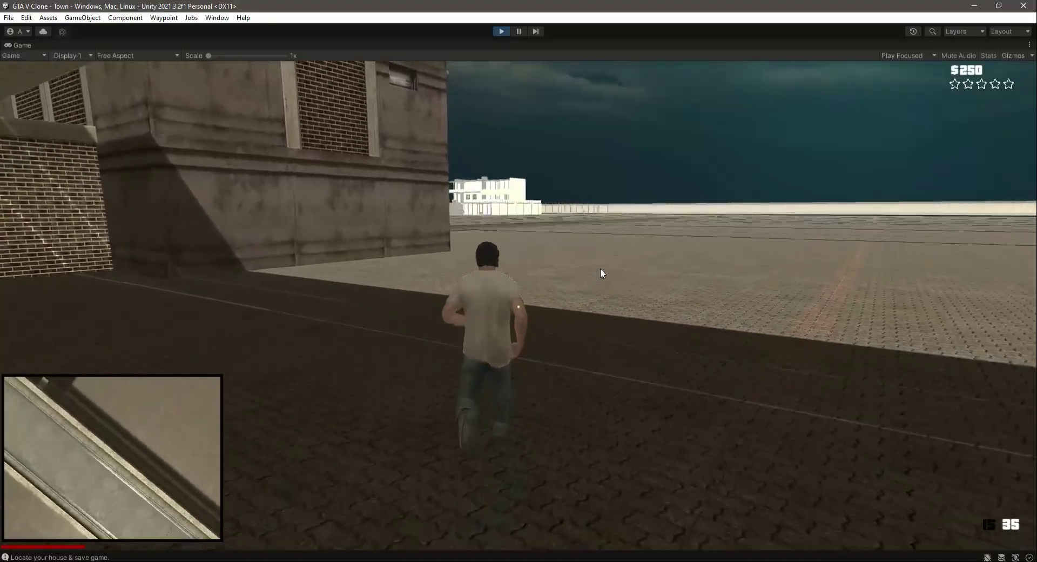
key(w)
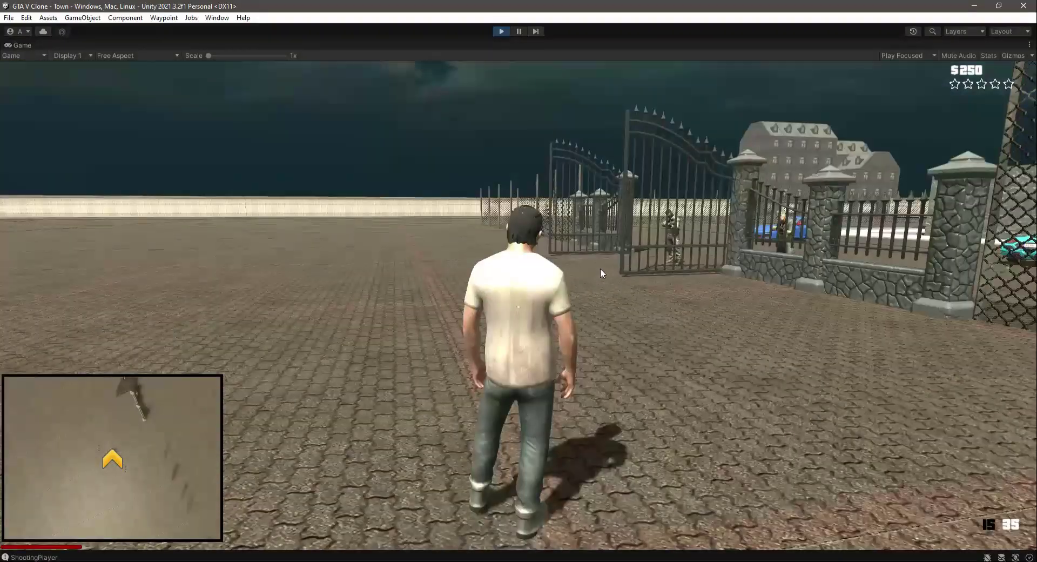
- Run through the gangster house gates, up the mansion staircase to the rooftop terrace, and restore the Game view size
key(w)
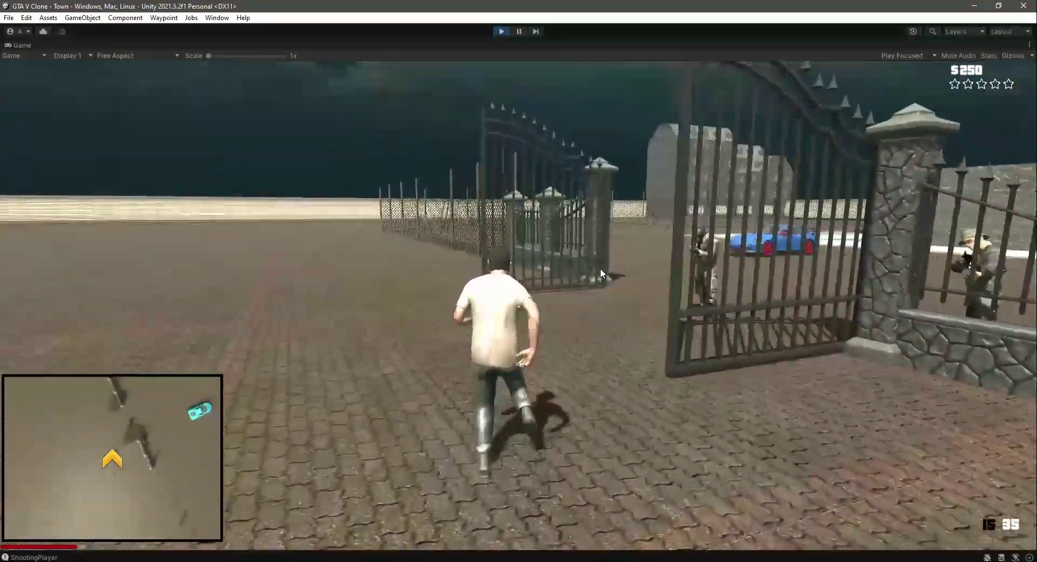
key(w)
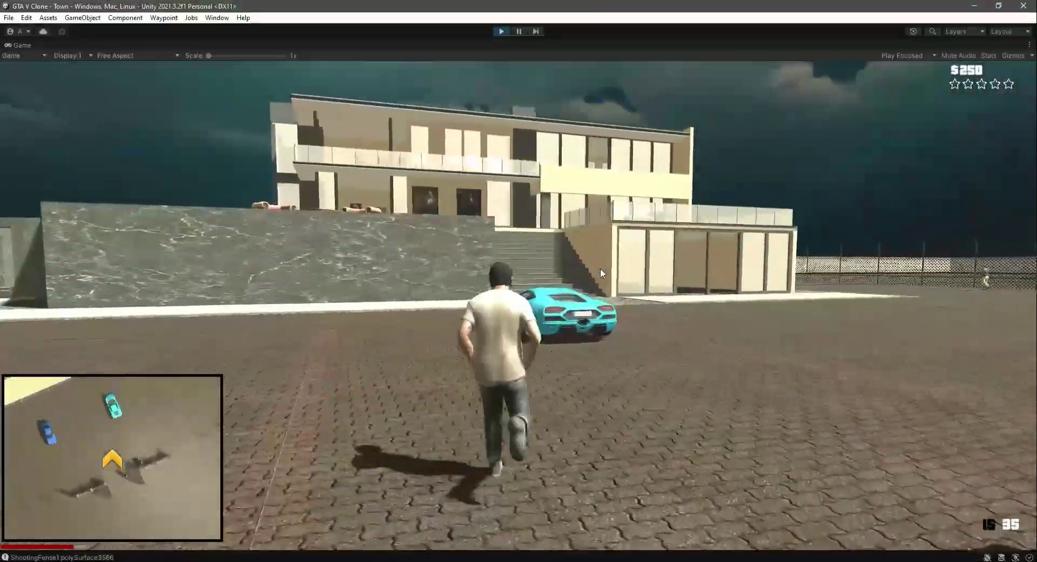
key(w)
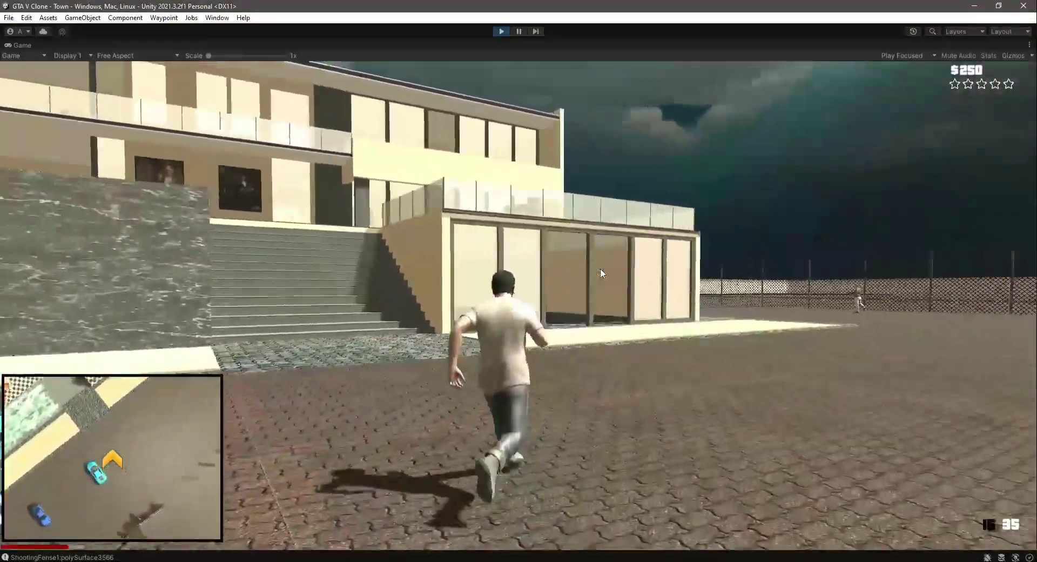
key(w)
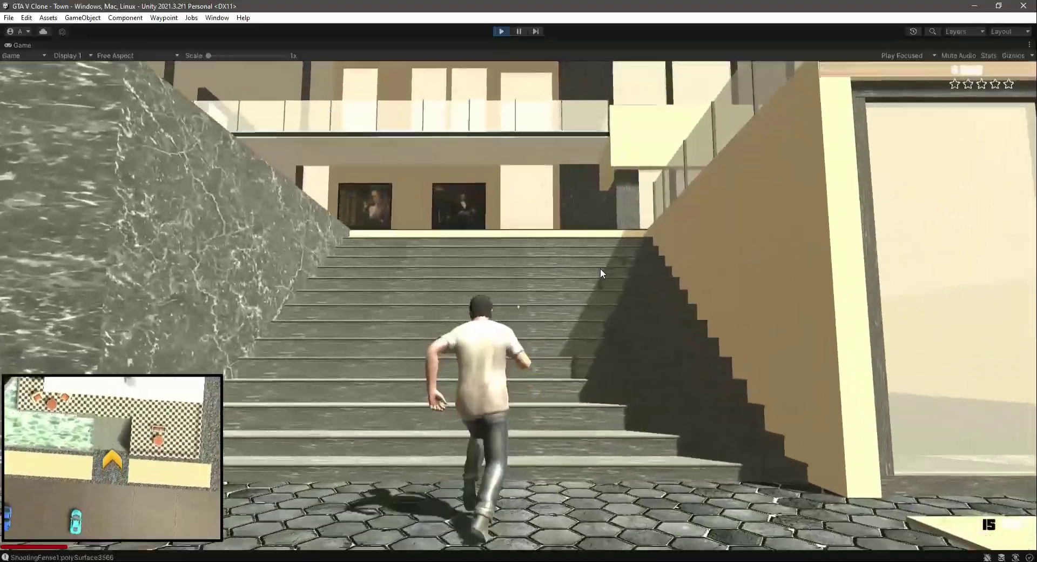
key(w)
key(w)
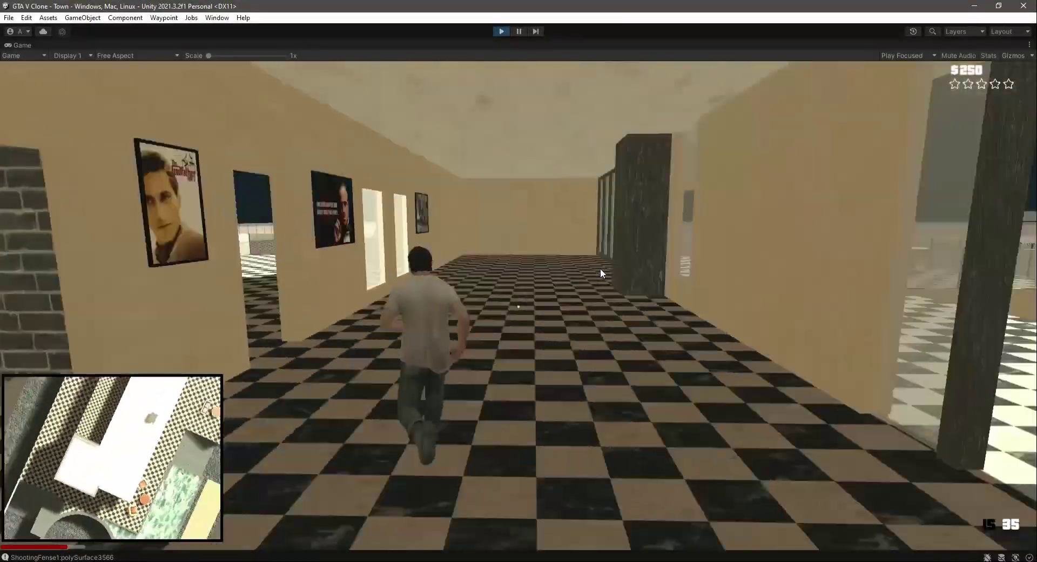
key(w)
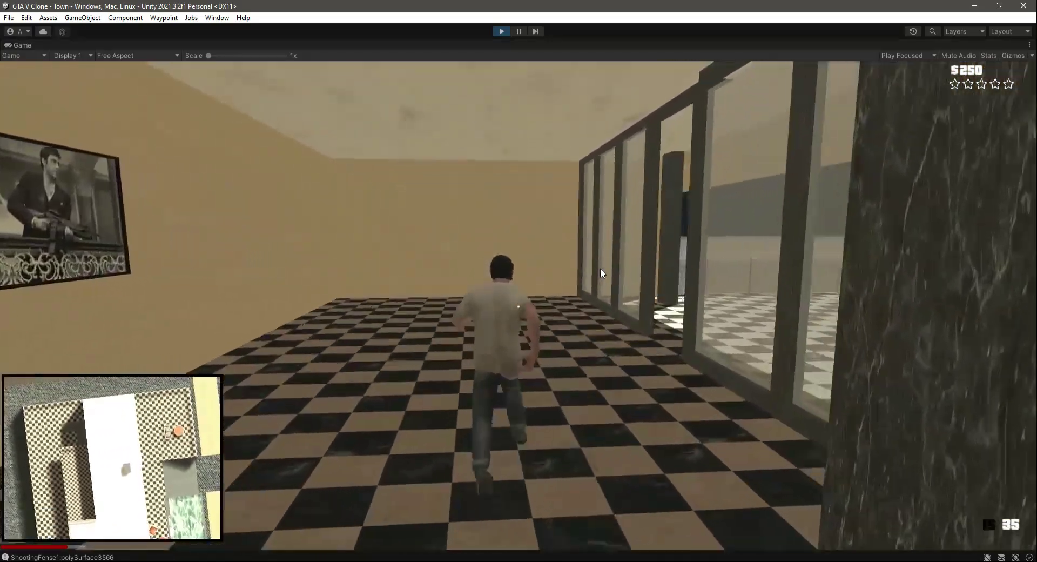
key(w)
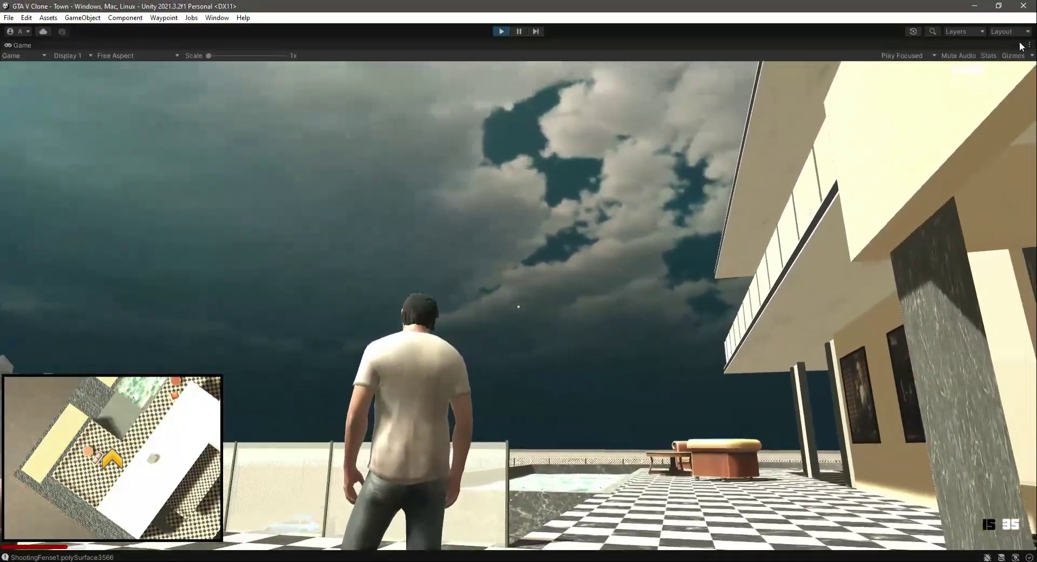
click(1029, 45)
click(913, 84)
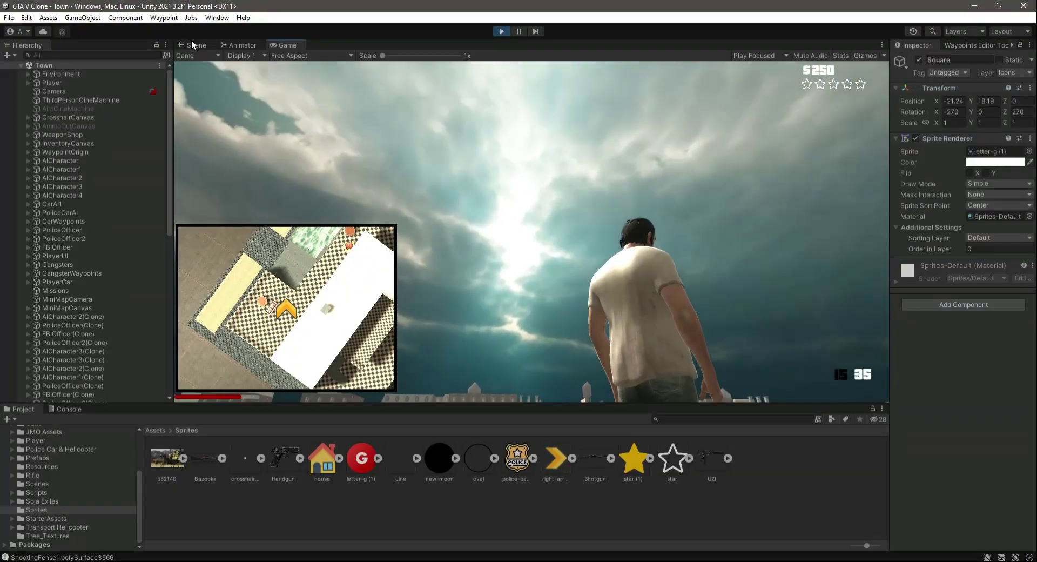
- In the Scene view, frame GangsterHouse and select its Square icon child
click(193, 45)
click(28, 74)
click(79, 124)
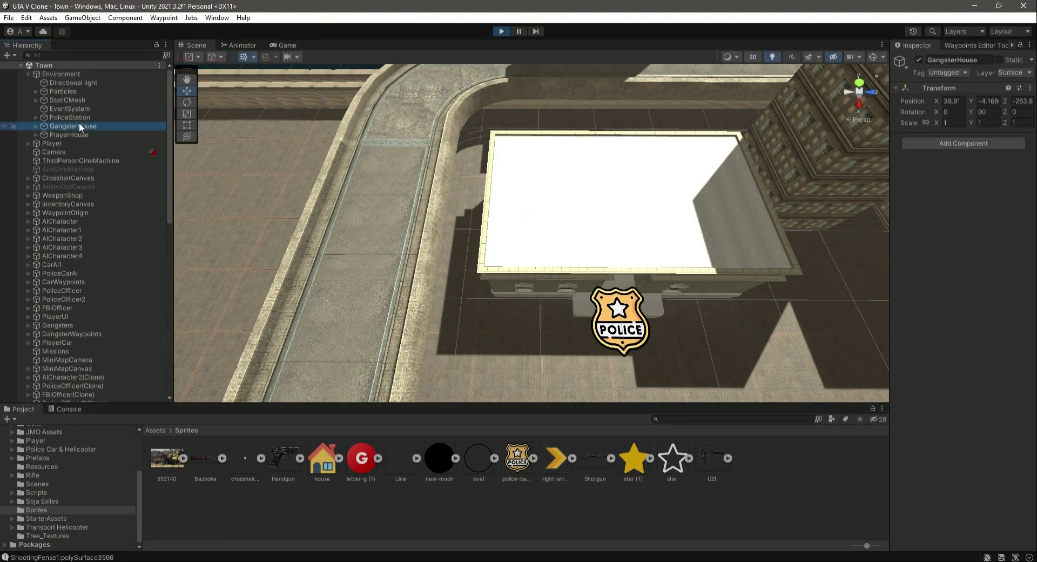
key(f)
key(Right)
click(68, 169)
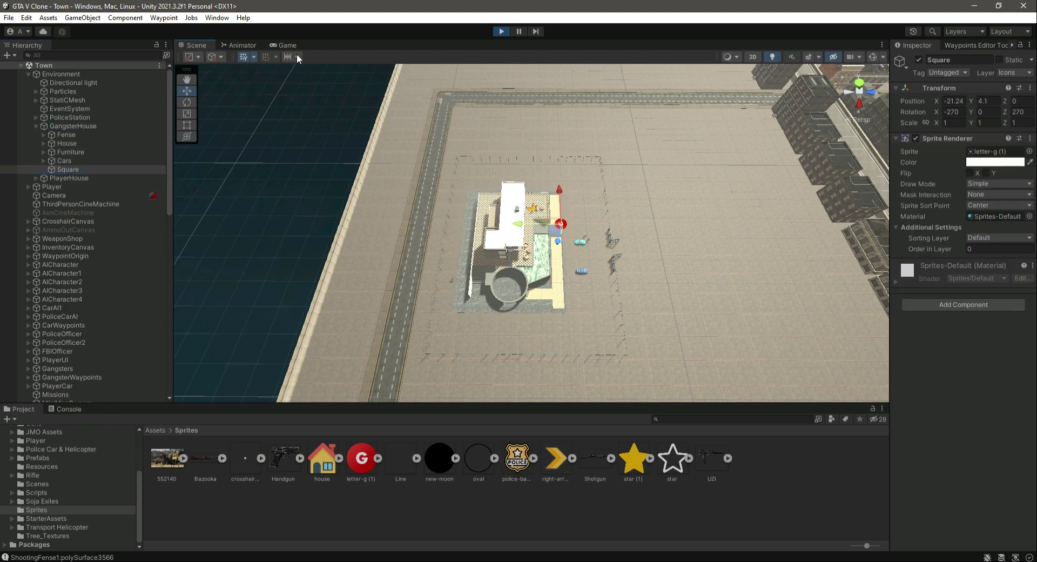
- Check the gangster icon on the Game view minimap, then collapse the Environment hierarchy and deselect
click(279, 45)
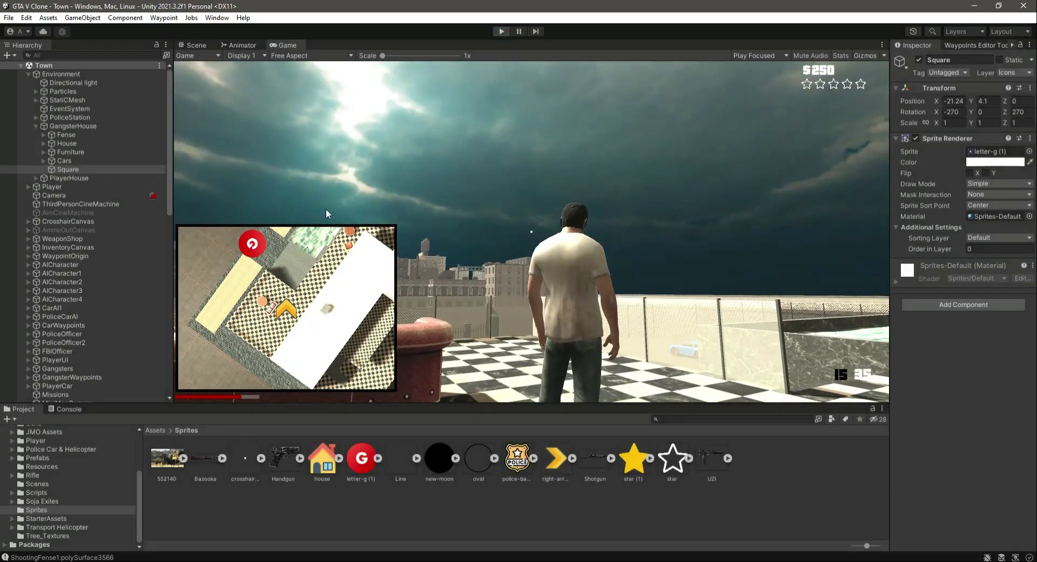
key(ctrl+1)
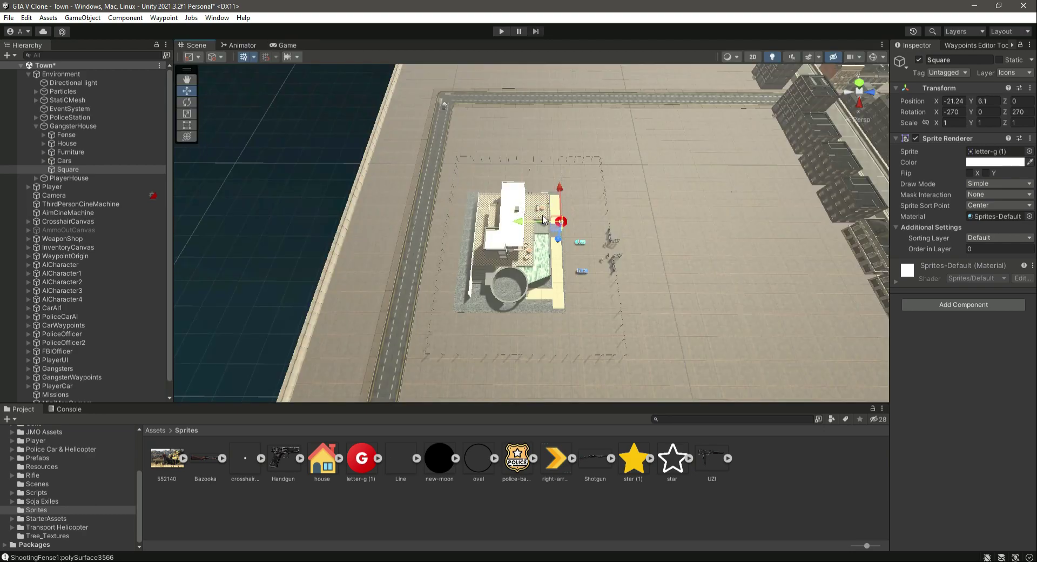
click(37, 125)
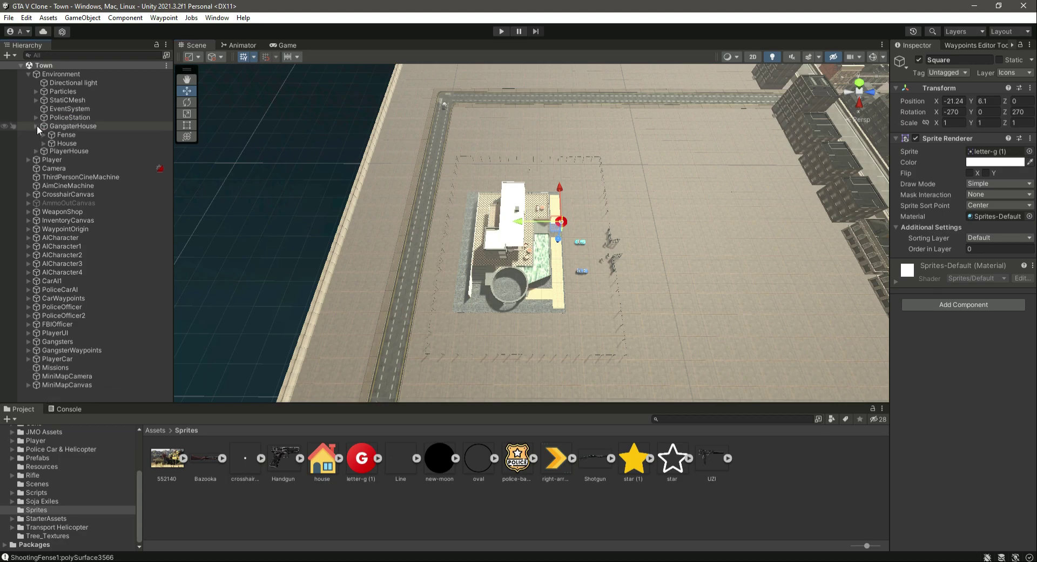
click(28, 74)
click(105, 375)
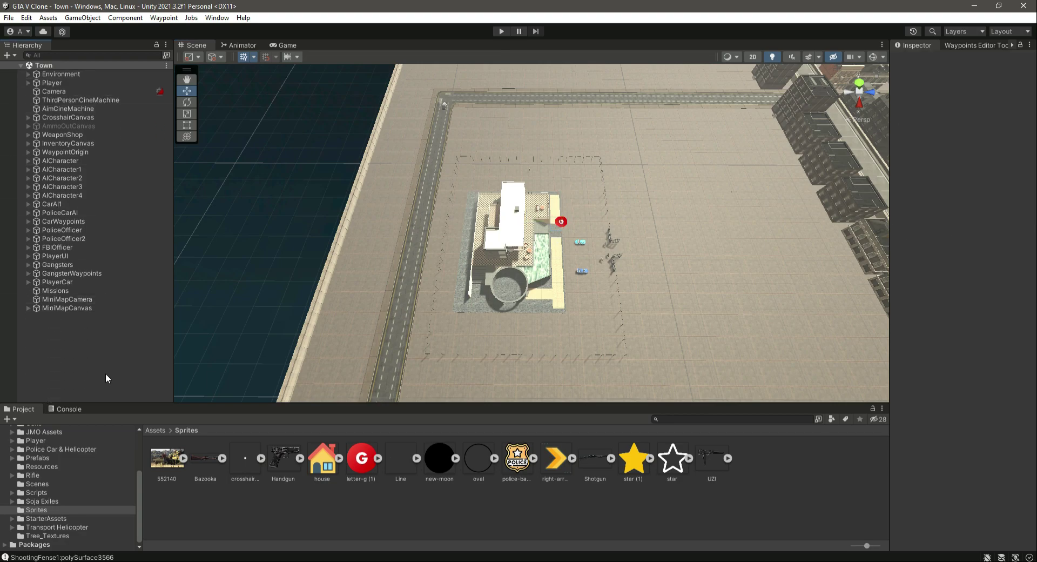